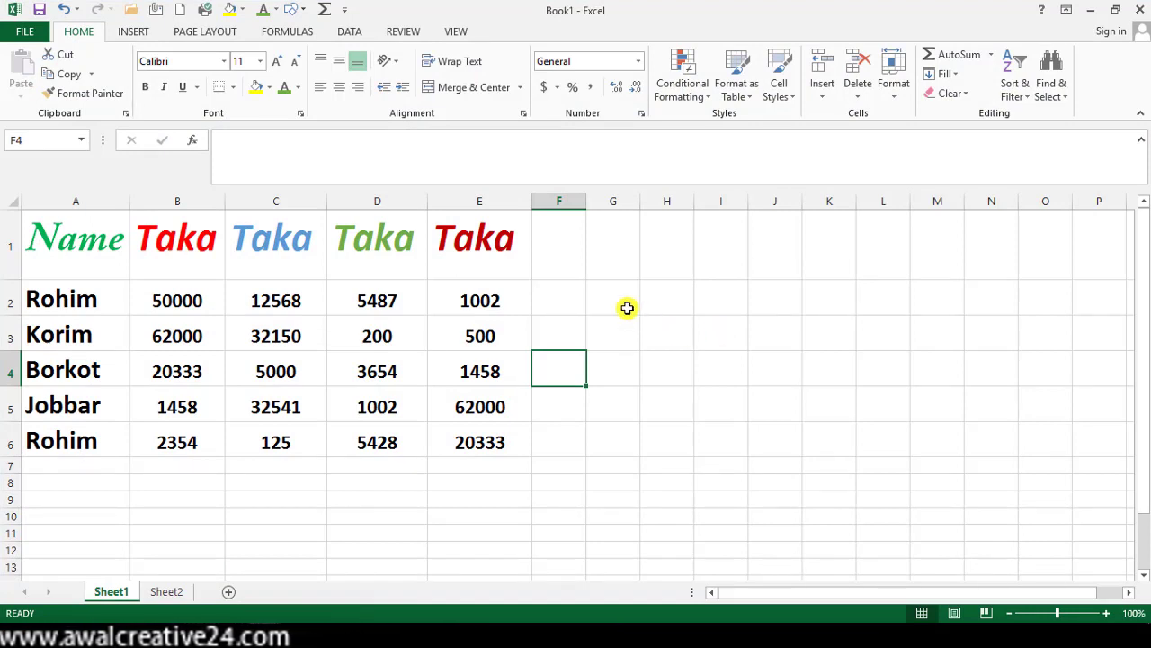
Select the Name/Taka table and browse the Conditional Formatting options without applying anything.
{"action": "mouse_move", "coordinate": [25, 58]}
{"action": "left_mouse_down"}
{"action": "mouse_move", "coordinate": [270, 136]}
{"action": "mouse_move", "coordinate": [630, 131]}
{"action": "left_mouse_up"}
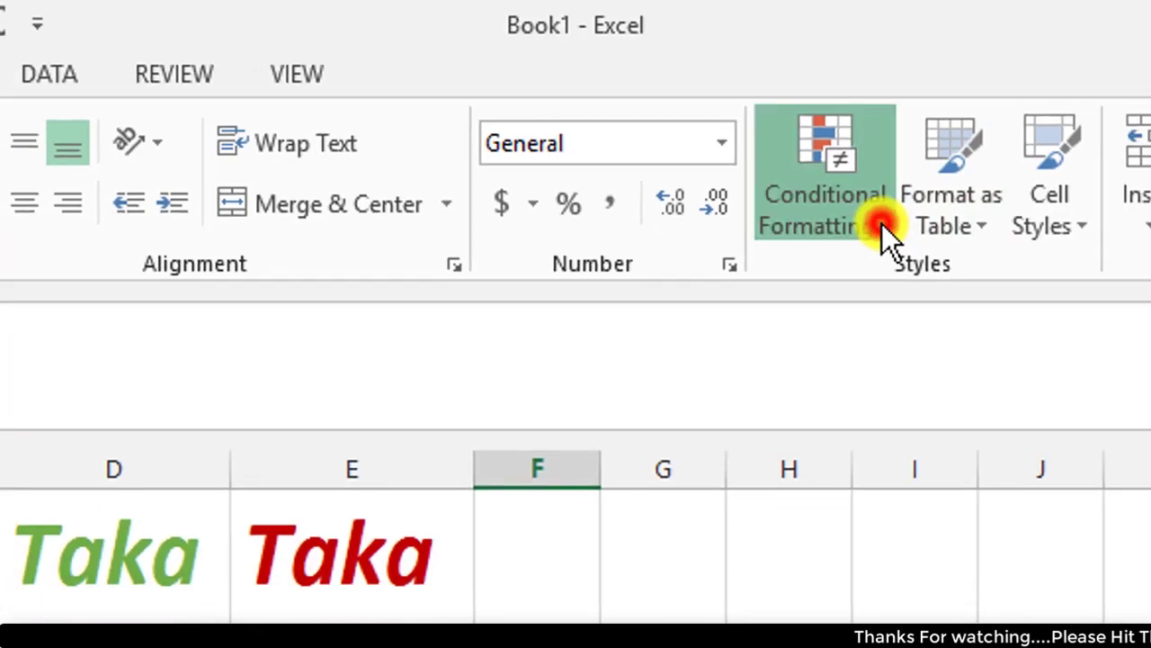
{"action": "left_click", "coordinate": [874, 212]}
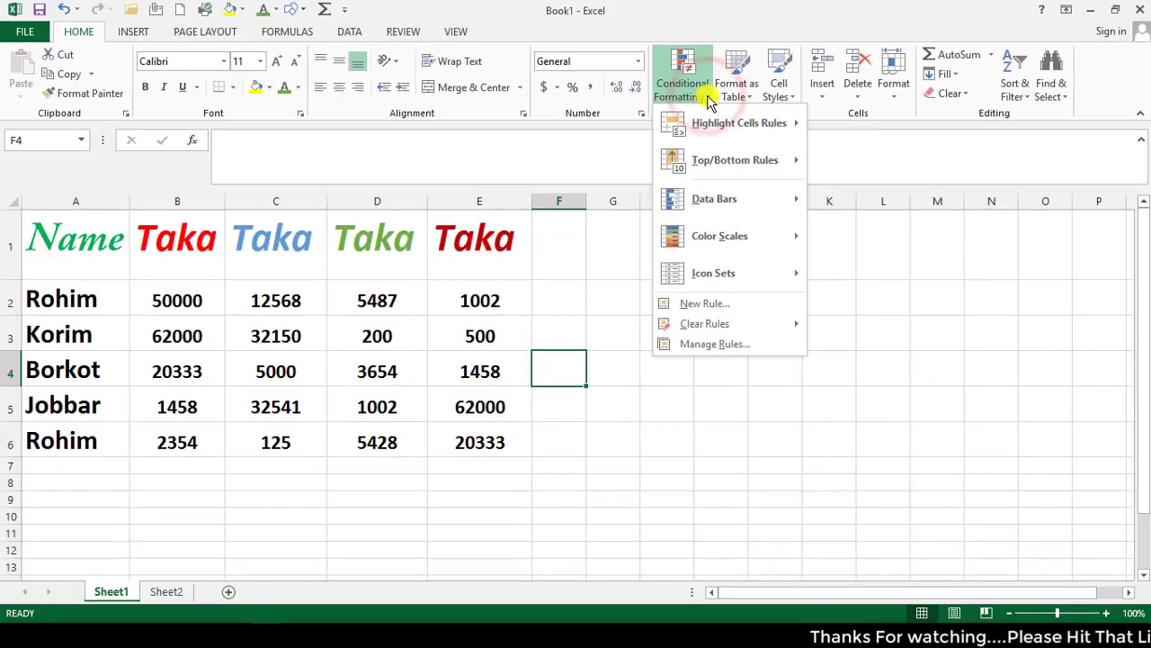
{"action": "left_click_drag", "start_coordinate": [651, 106], "coordinate": [809, 360]}
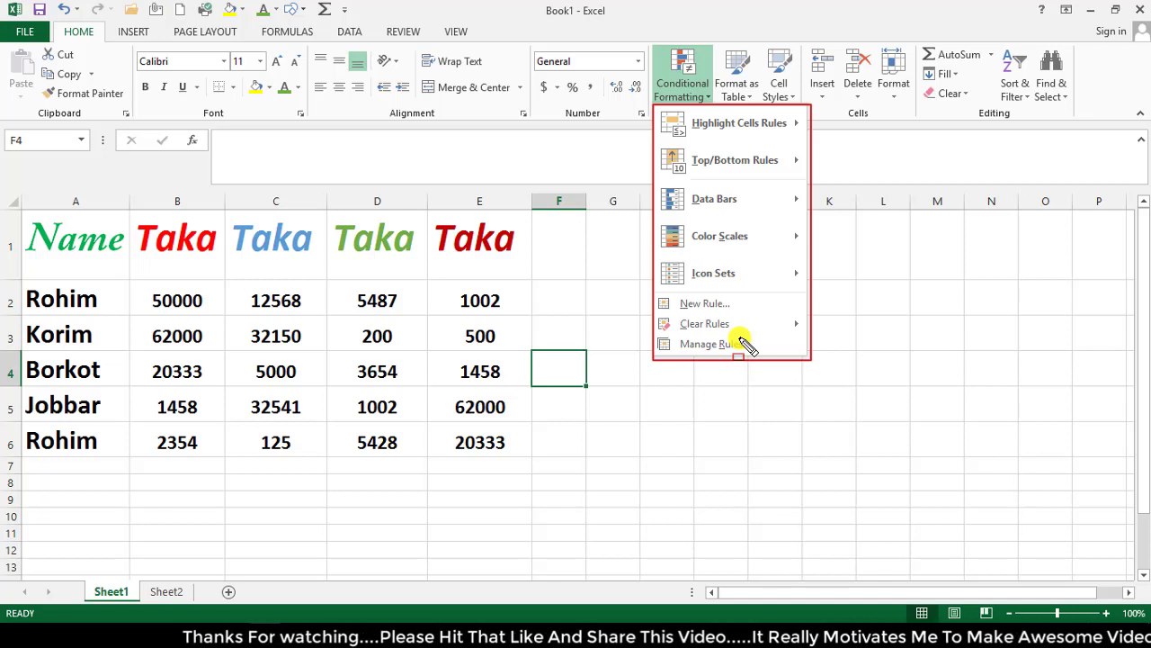
{"action": "key", "text": "Escape"}
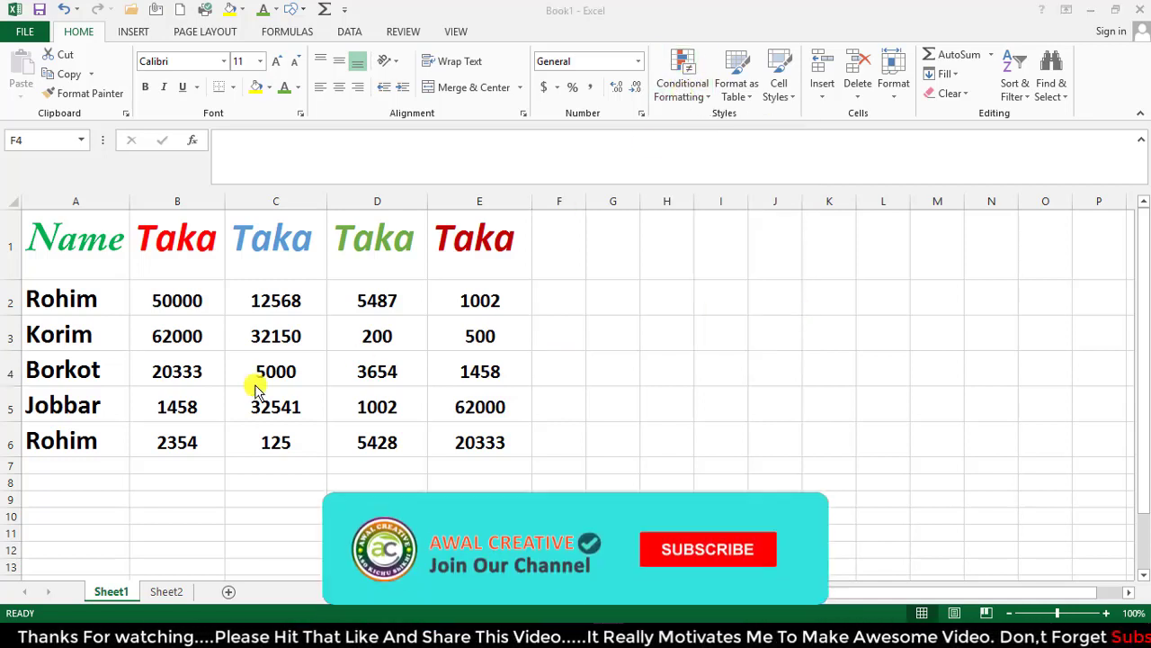
Inspect cells B2, D3 and E5 (62000), then review the Conditional Formatting menu again.
{"action": "left_click", "coordinate": [97, 355]}
{"action": "left_click", "coordinate": [155, 298]}
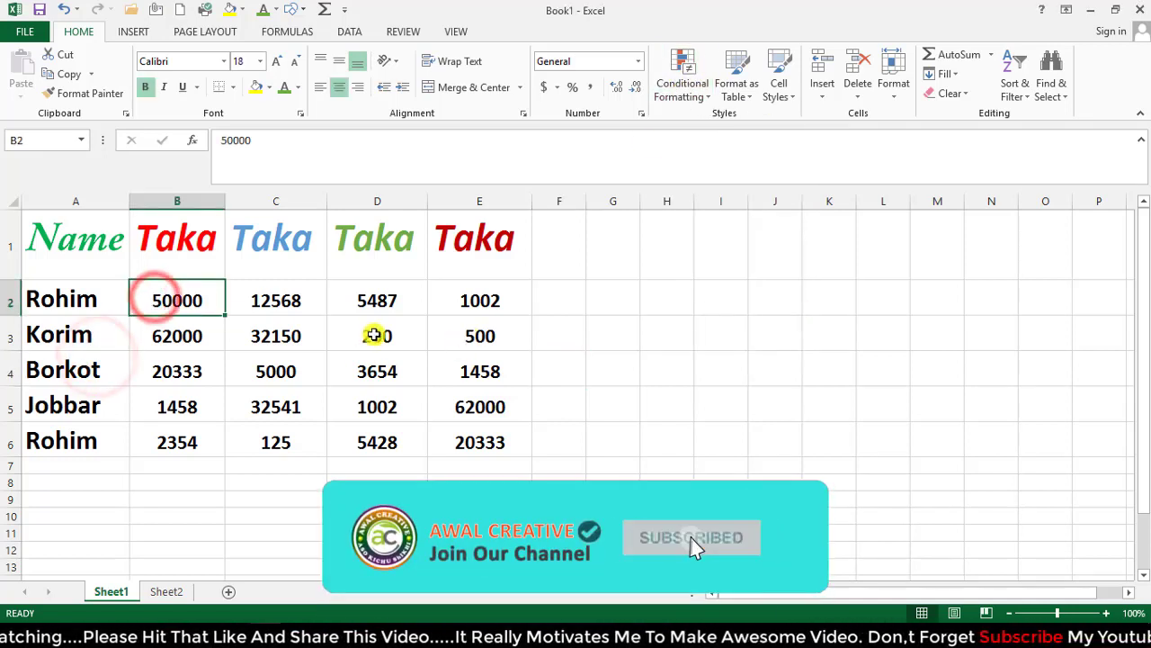
{"action": "left_click", "coordinate": [149, 298]}
{"action": "left_click", "coordinate": [339, 330]}
{"action": "left_click", "coordinate": [431, 403]}
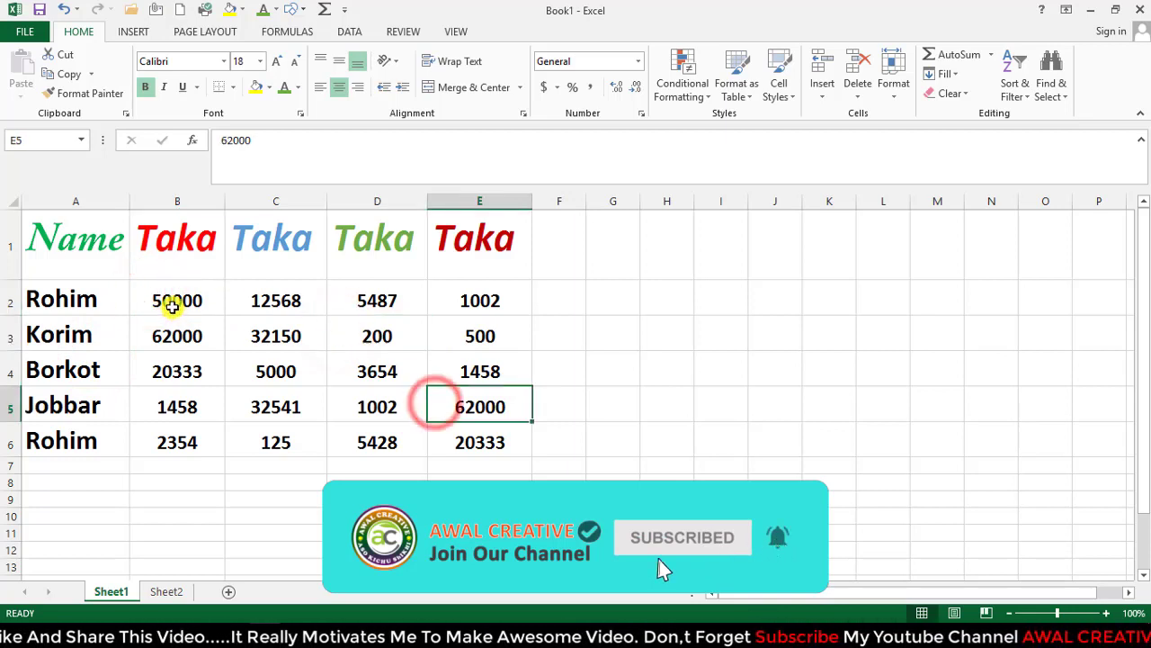
{"action": "left_click", "coordinate": [703, 99]}
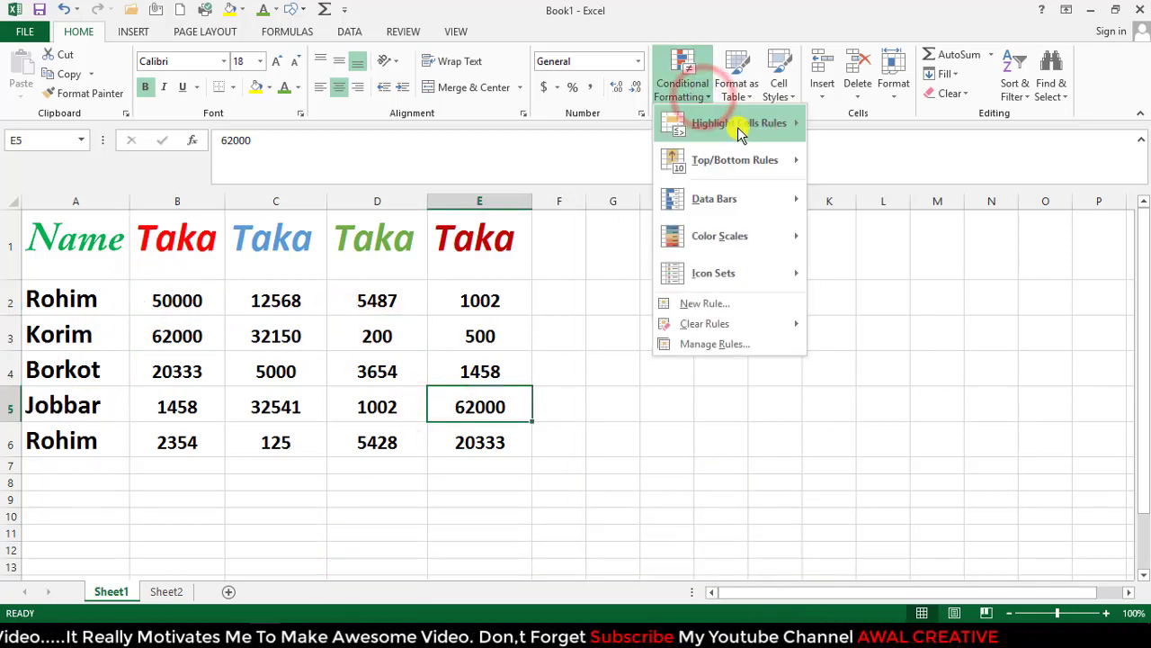
{"action": "mouse_move", "coordinate": [729, 130]}
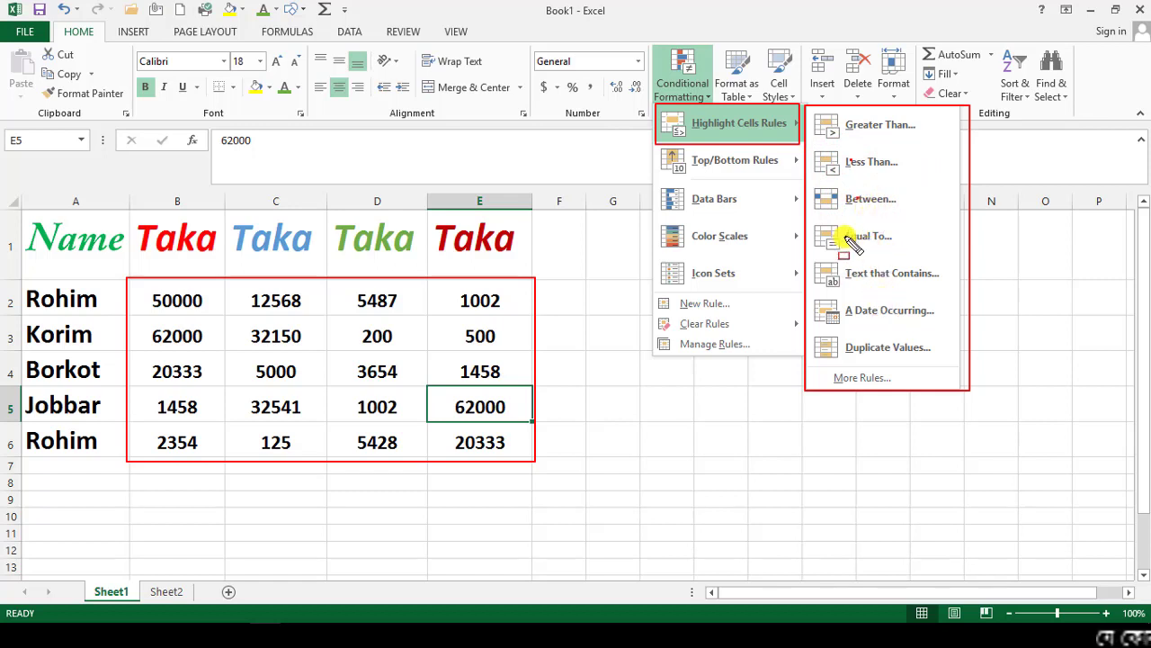
{"action": "key", "text": "Escape"}
{"action": "key", "text": "Escape"}
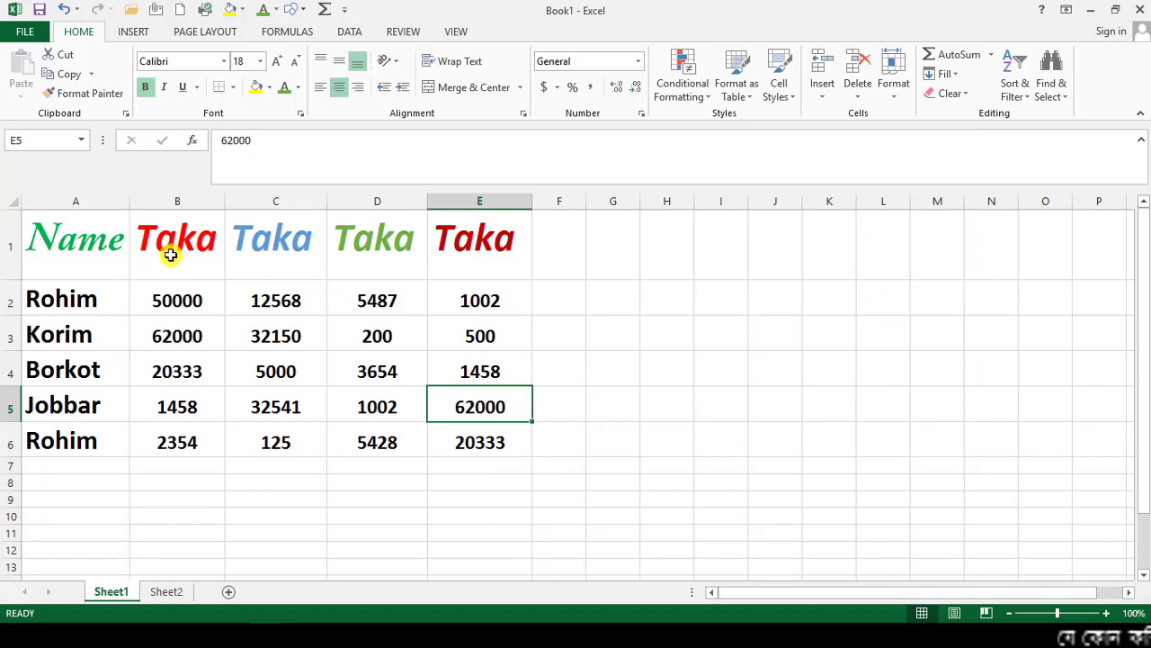
For B2:E6, preview a Greater Than highlight at 40000, then 50000, and cancel it.
{"action": "left_click_drag", "start_coordinate": [144, 297], "coordinate": [484, 456]}
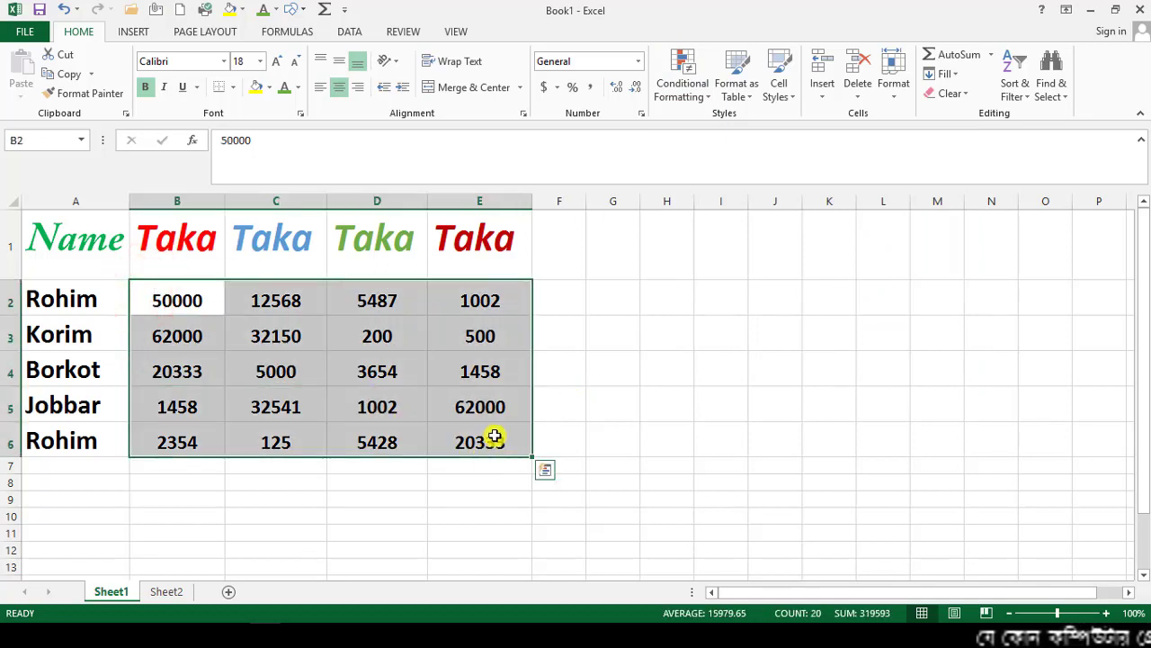
{"action": "left_click", "coordinate": [709, 94]}
{"action": "mouse_move", "coordinate": [784, 123]}
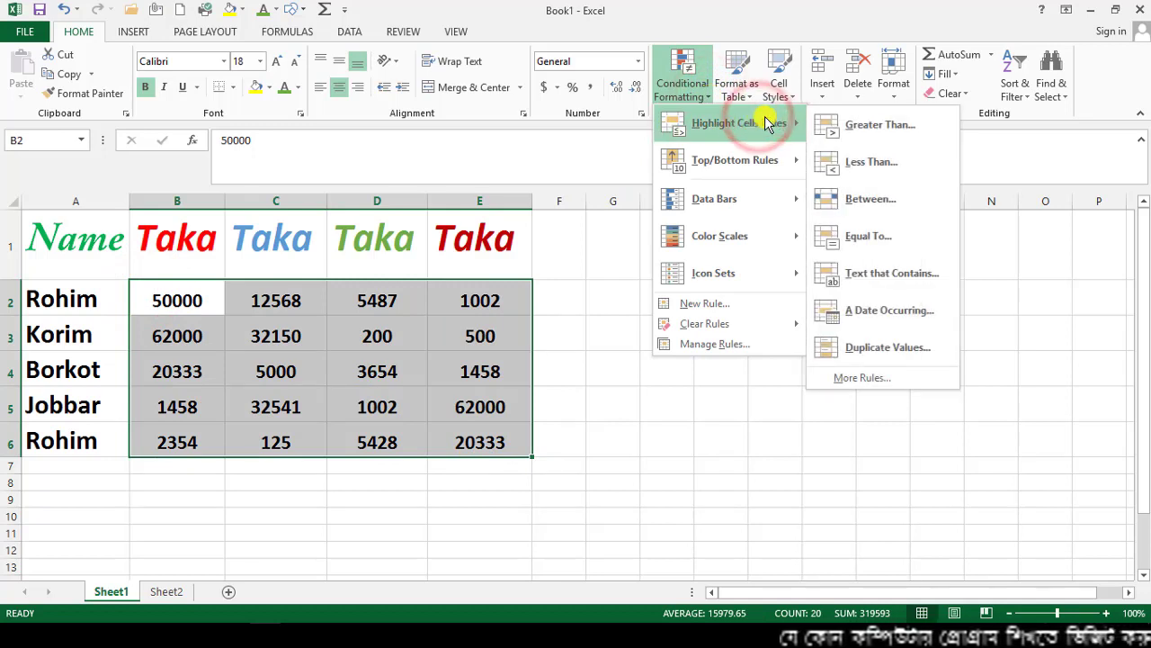
{"action": "left_click", "coordinate": [888, 126]}
{"action": "left_click_drag", "start_coordinate": [831, 240], "coordinate": [374, 476]}
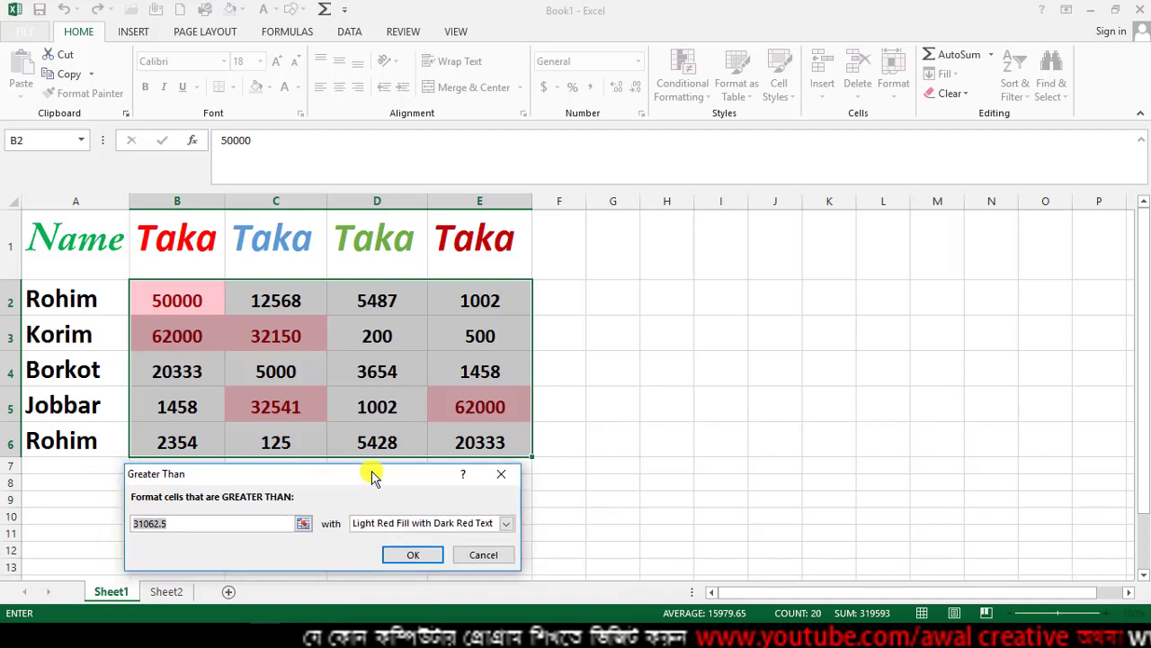
{"action": "double_click", "coordinate": [176, 527]}
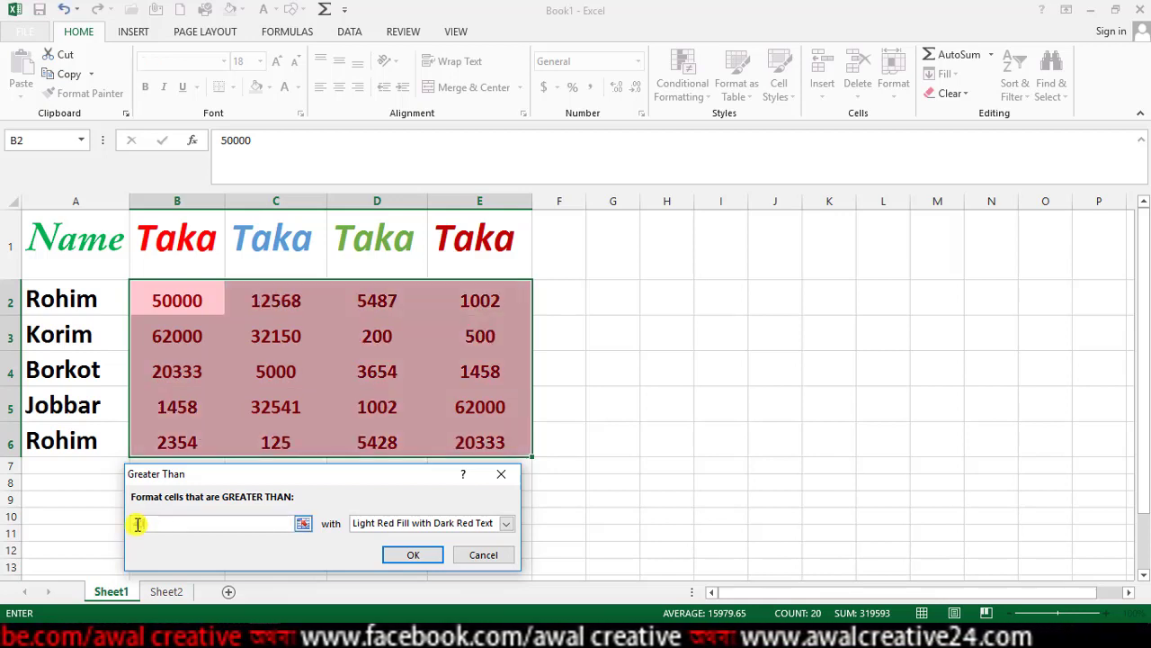
{"action": "type", "text": "40000"}
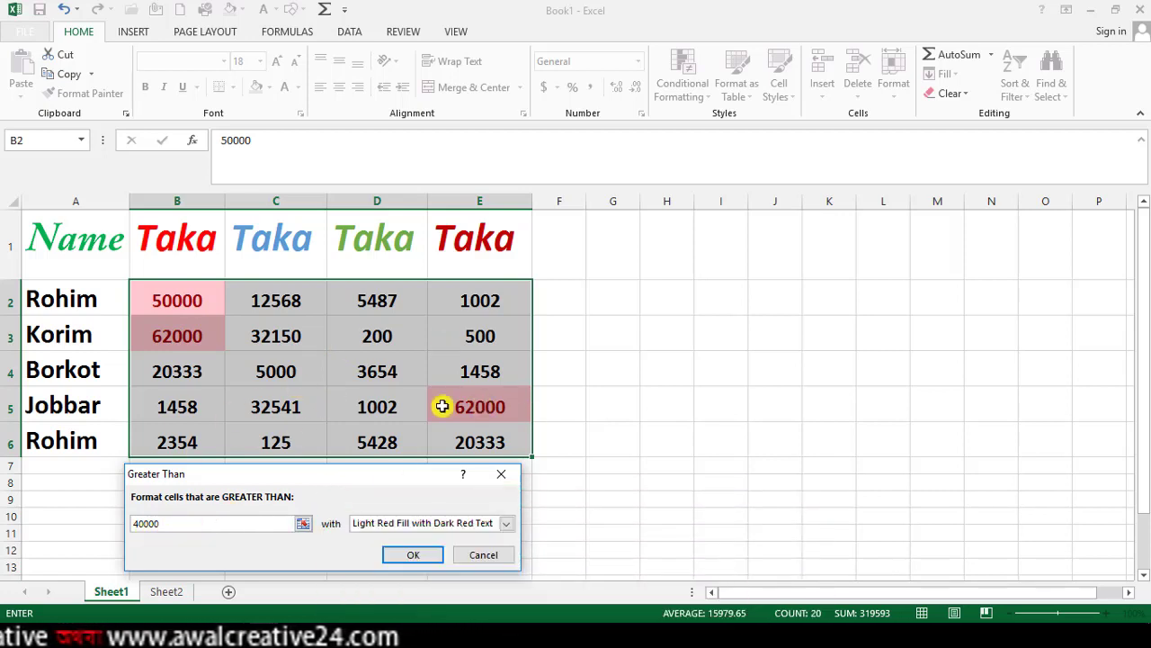
{"action": "left_click_drag", "start_coordinate": [350, 477], "coordinate": [358, 474]}
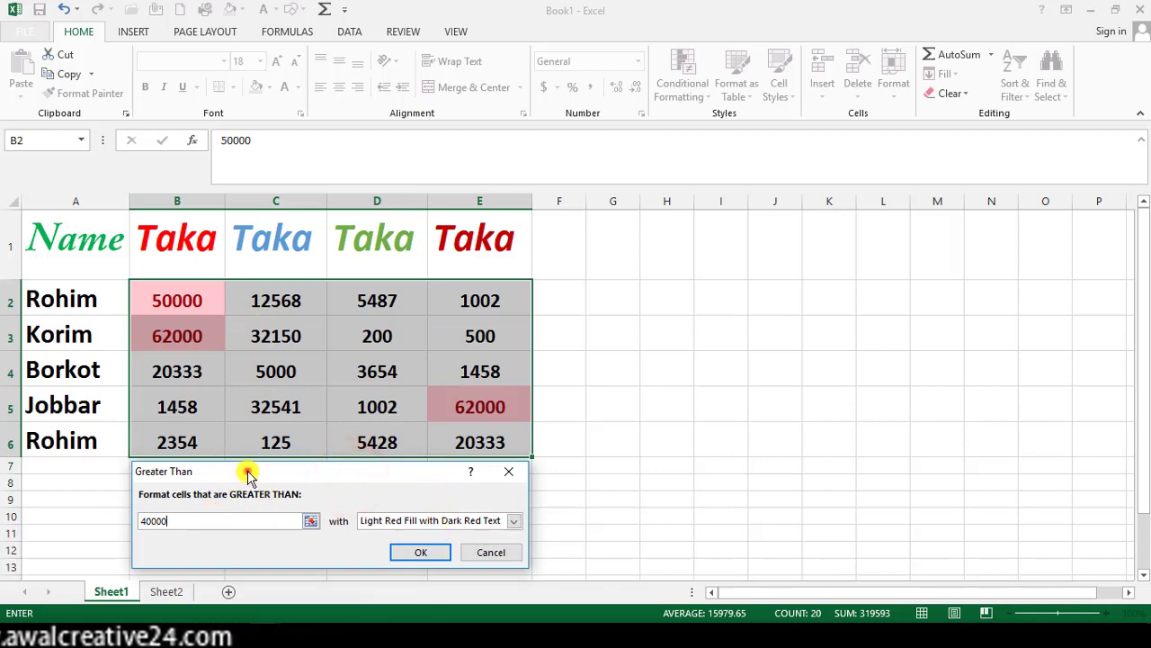
{"action": "mouse_move", "coordinate": [248, 474]}
{"action": "left_mouse_down"}
{"action": "mouse_move", "coordinate": [236, 469]}
{"action": "mouse_move", "coordinate": [243, 478]}
{"action": "left_mouse_up"}
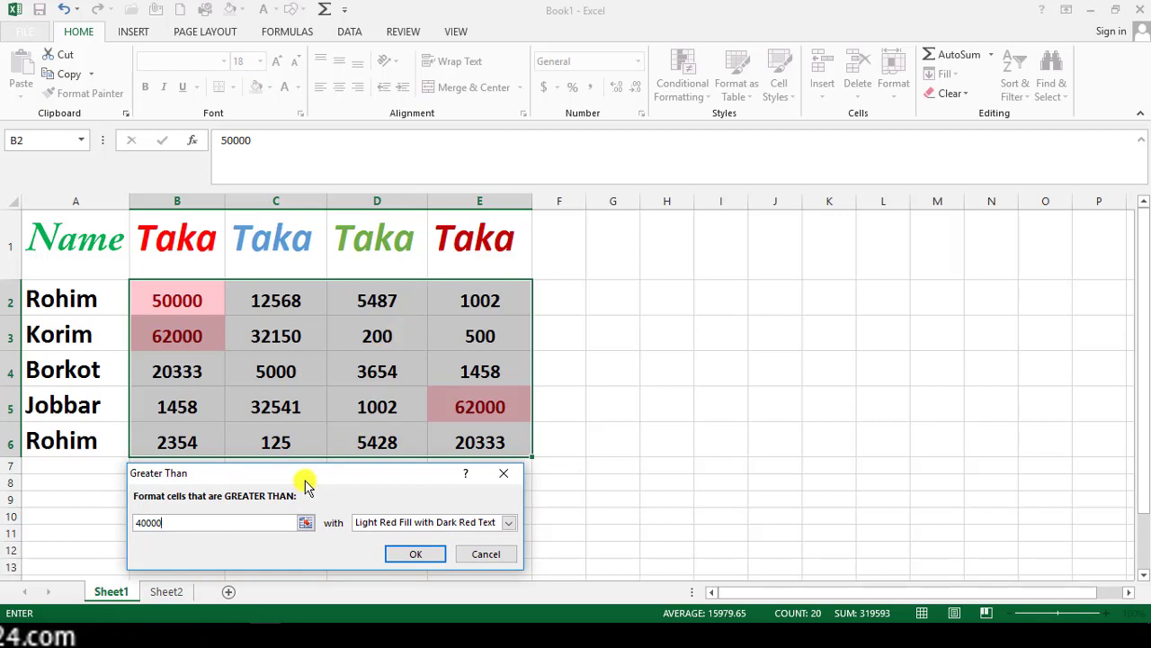
{"action": "left_click_drag", "start_coordinate": [304, 484], "coordinate": [308, 482]}
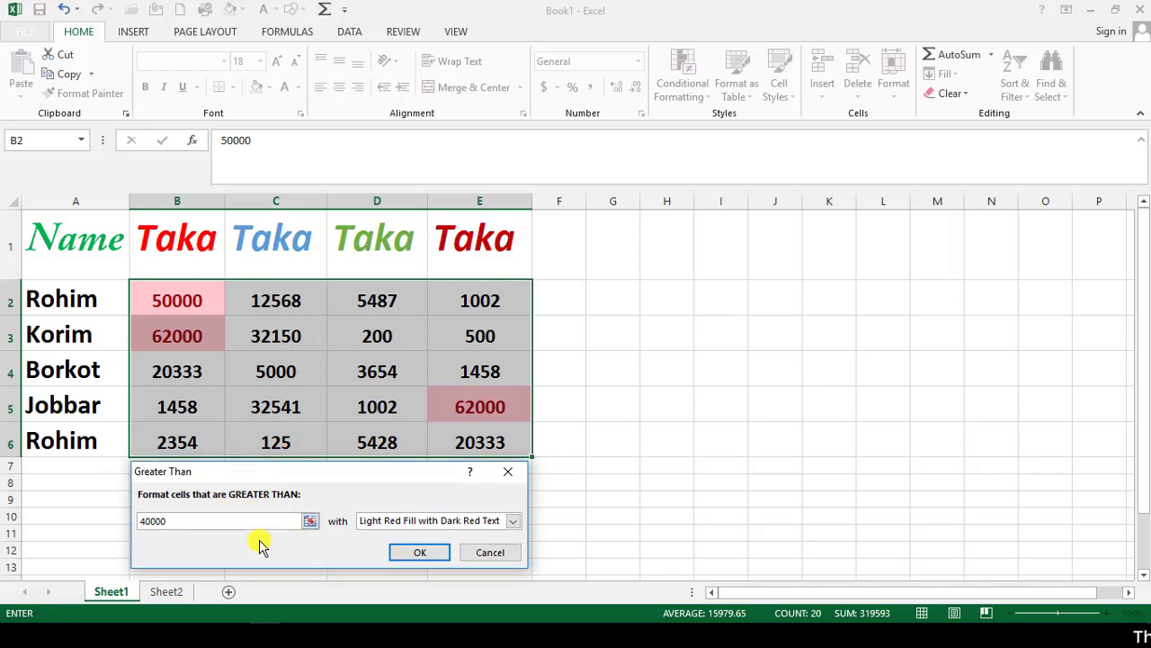
{"action": "left_click_drag", "start_coordinate": [204, 523], "coordinate": [115, 525]}
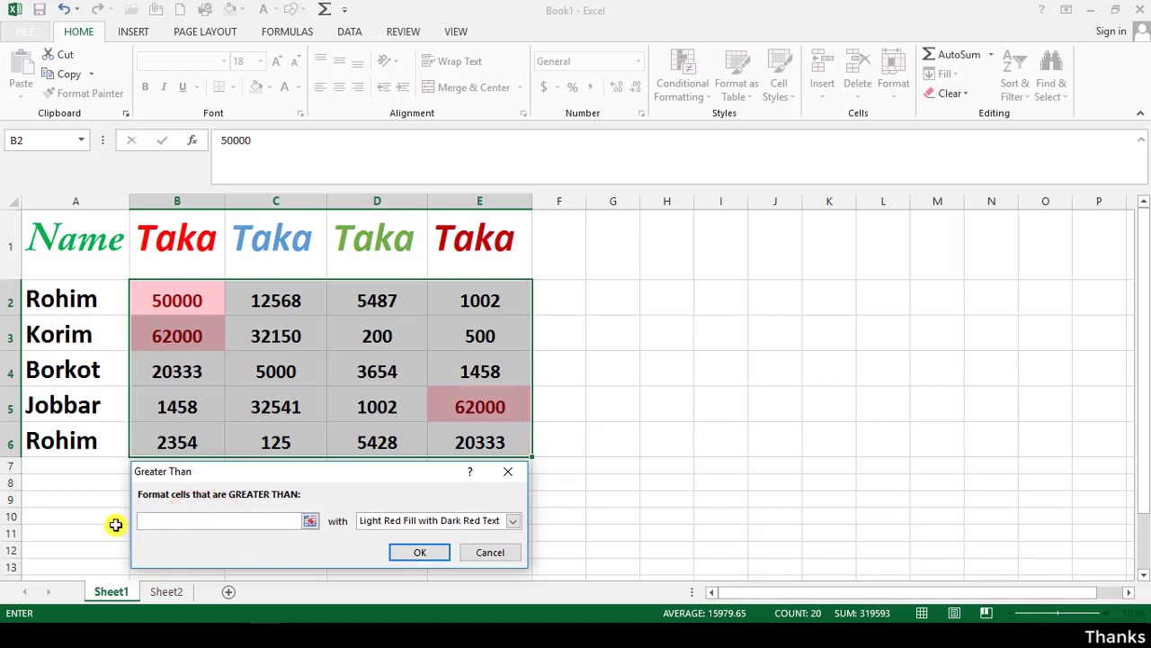
{"action": "type", "text": "50000"}
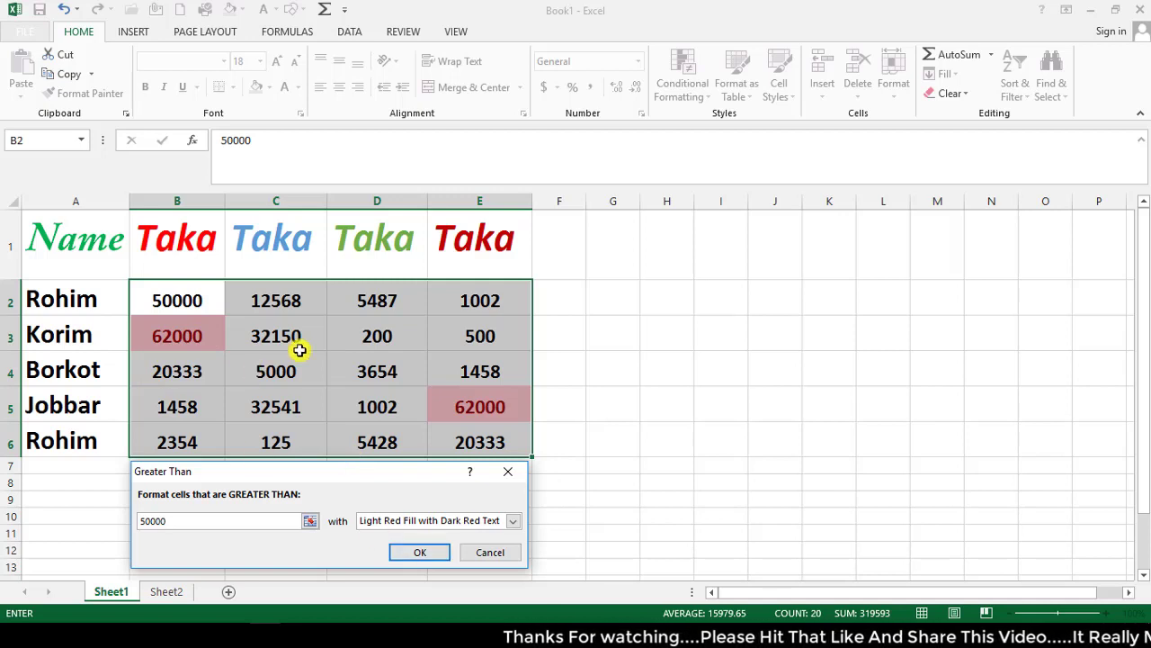
{"action": "left_click", "coordinate": [491, 551]}
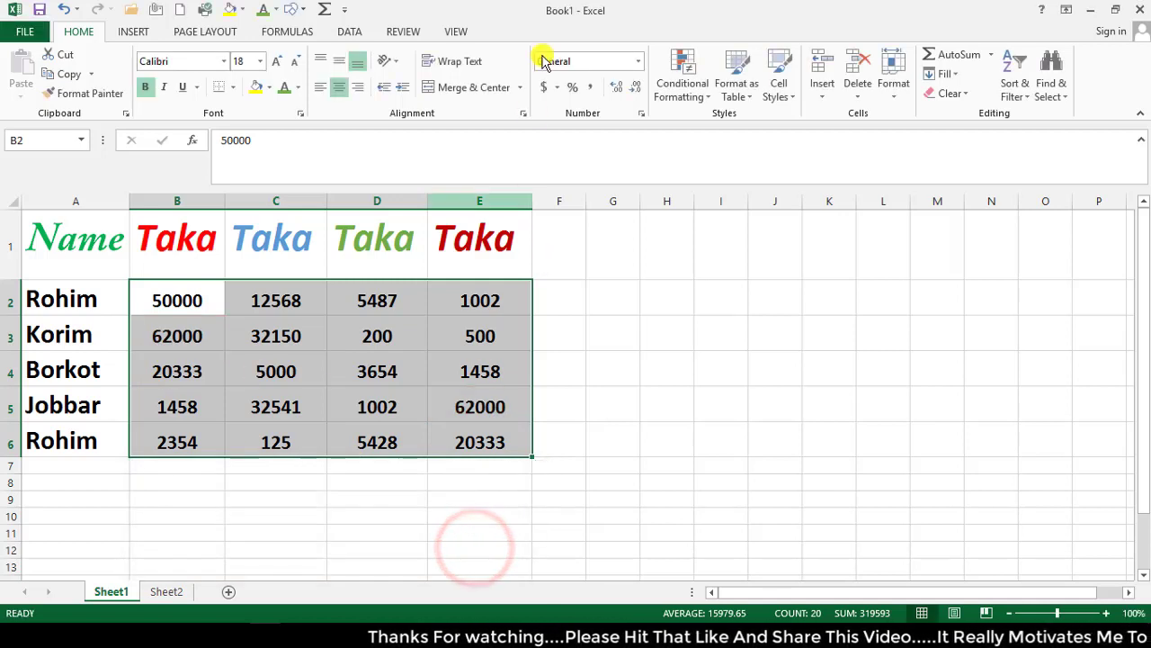
Preview a Less Than highlight rule, changing its threshold from 5000 to 500.
{"action": "left_click", "coordinate": [694, 88]}
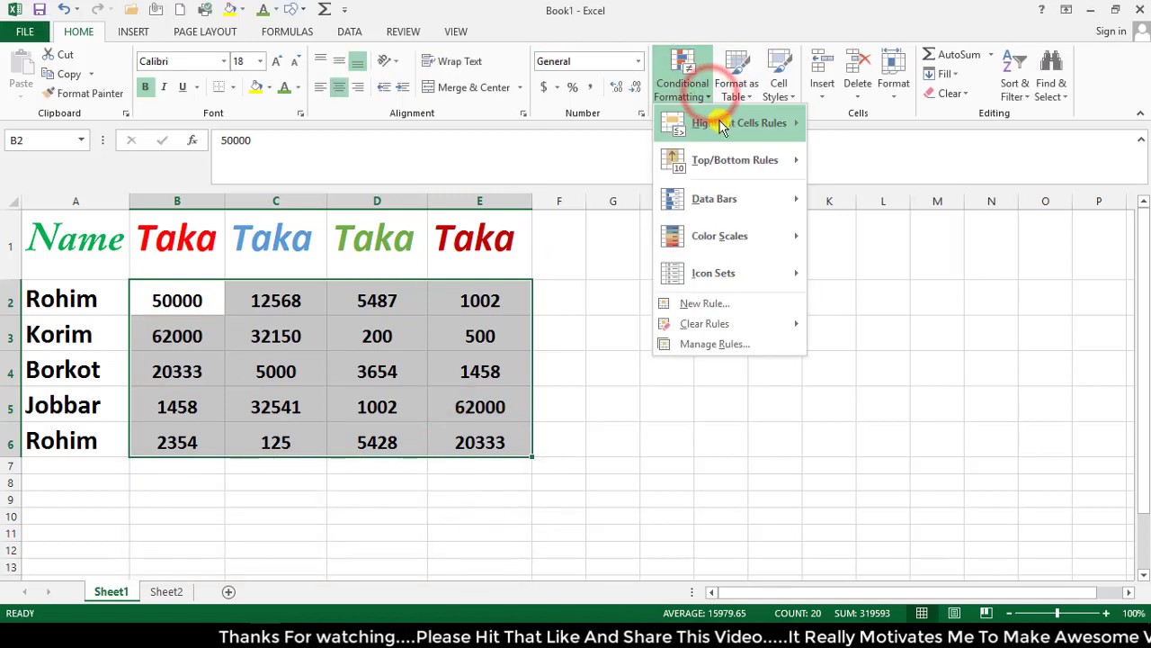
{"action": "mouse_move", "coordinate": [733, 123]}
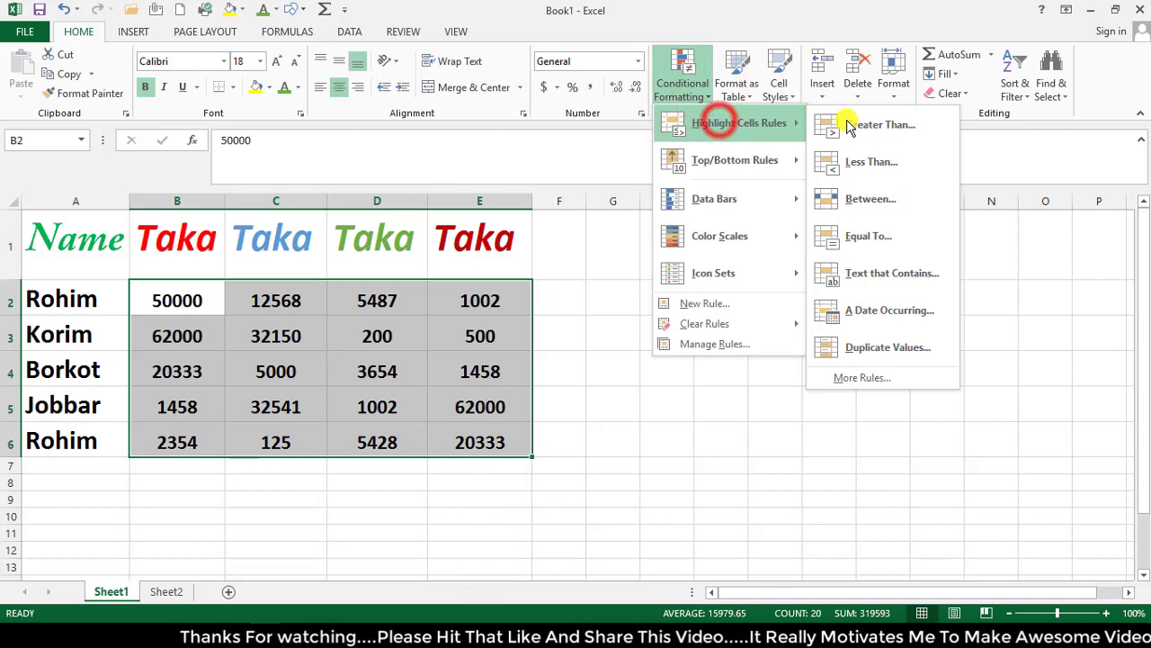
{"action": "left_click", "coordinate": [919, 167]}
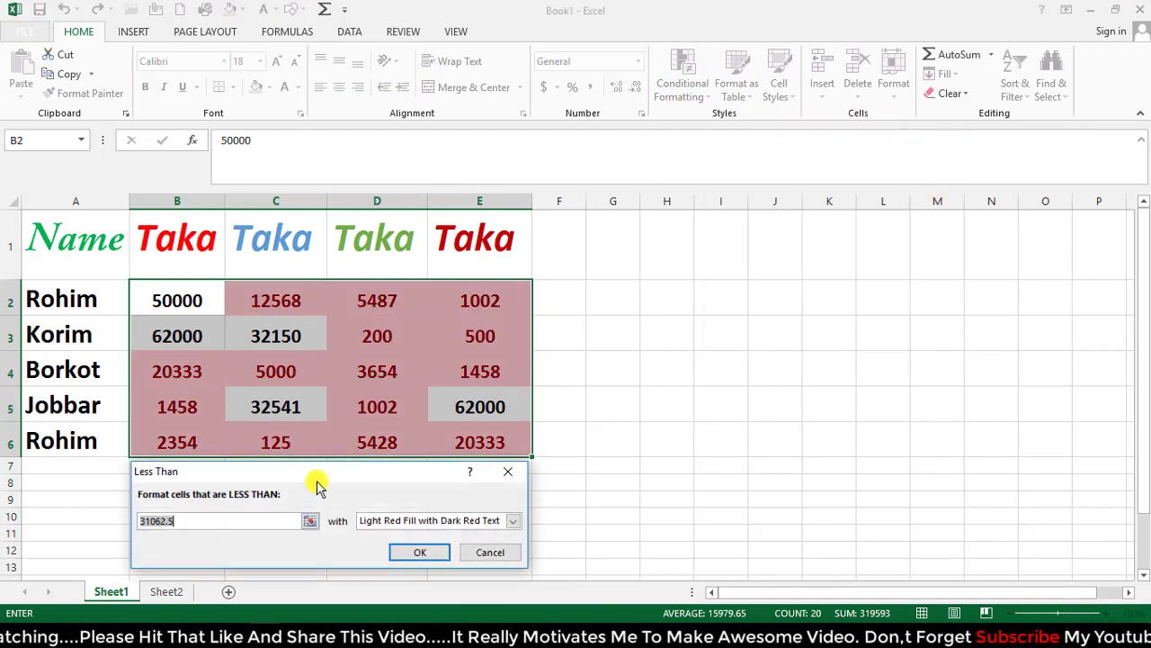
{"action": "mouse_move", "coordinate": [321, 481]}
{"action": "left_mouse_down"}
{"action": "mouse_move", "coordinate": [279, 486]}
{"action": "mouse_move", "coordinate": [333, 487]}
{"action": "left_mouse_up"}
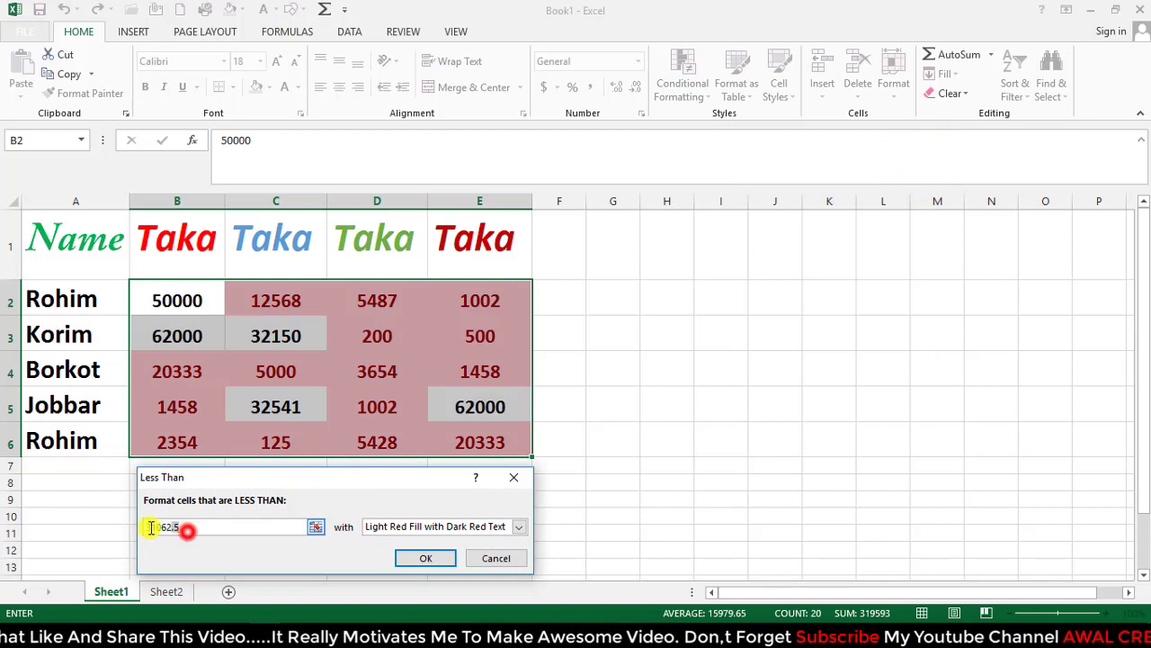
{"action": "left_click_drag", "start_coordinate": [151, 528], "coordinate": [109, 522]}
{"action": "key", "text": "BackSpace"}
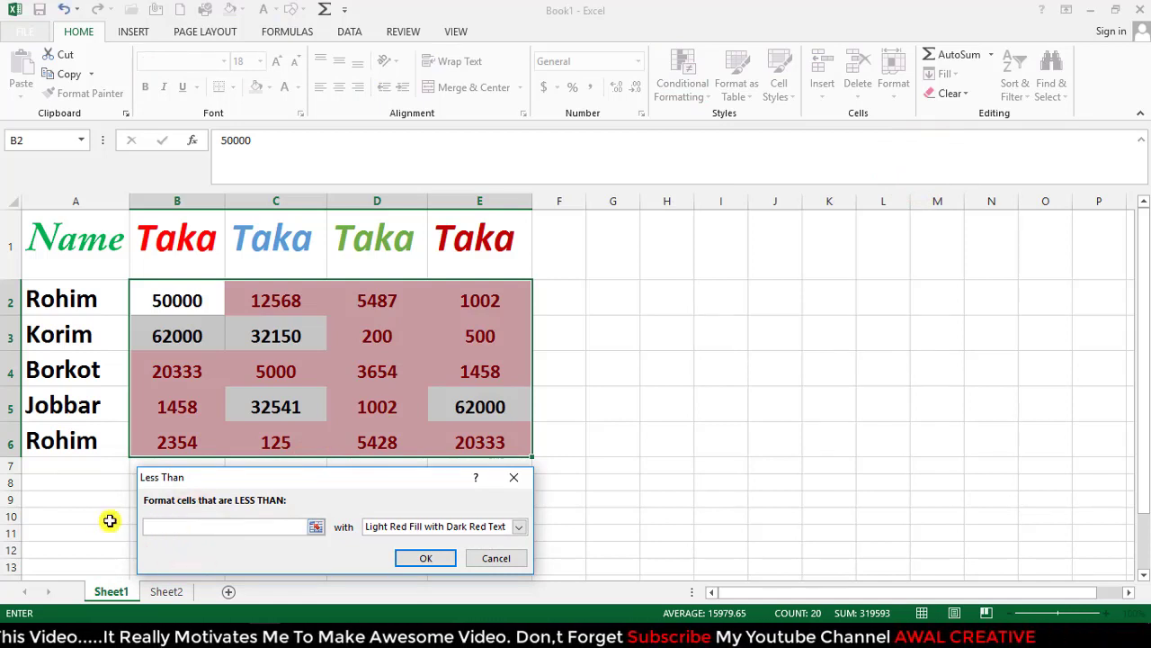
{"action": "type", "text": "5000"}
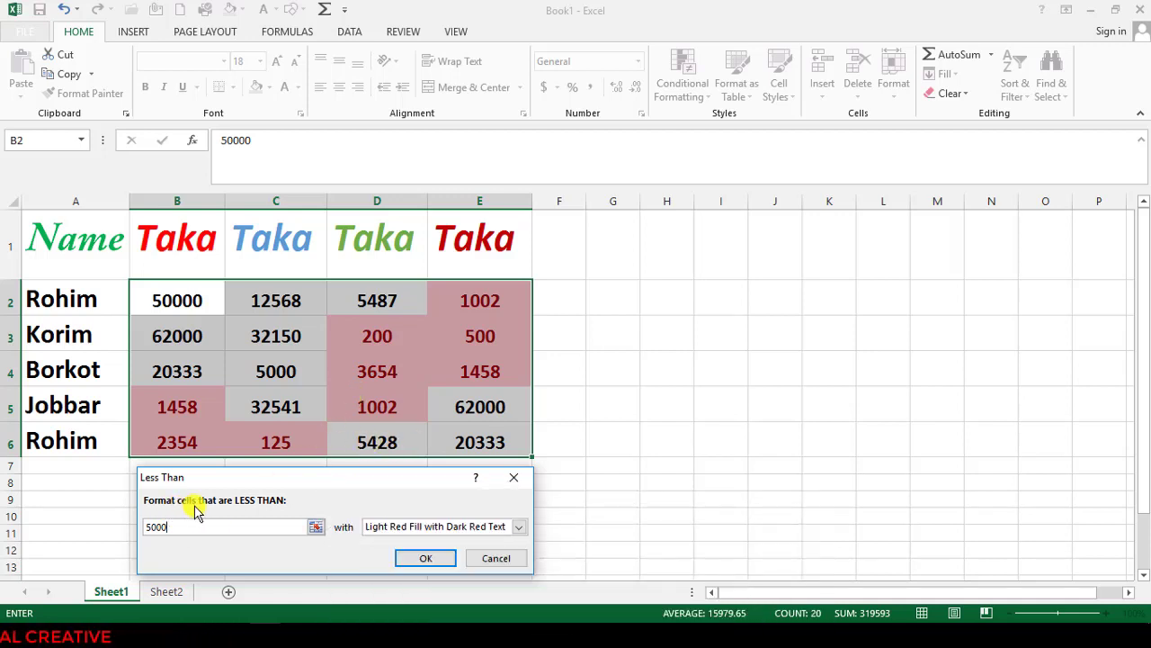
{"action": "double_click", "coordinate": [183, 529]}
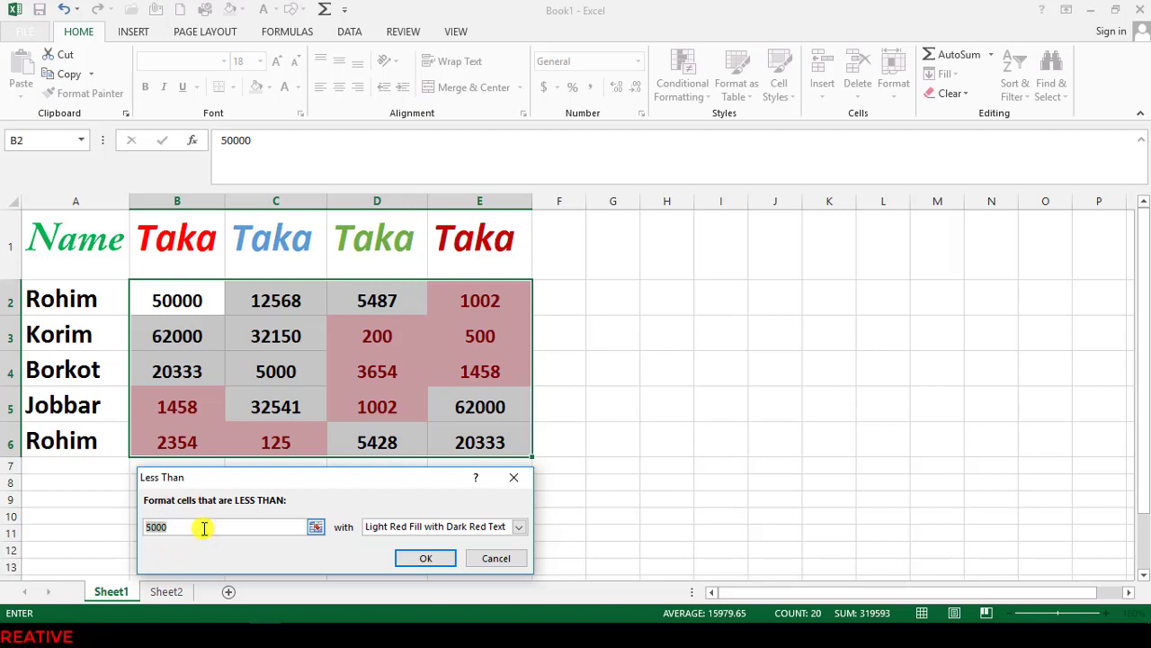
{"action": "left_click_drag", "start_coordinate": [142, 526], "coordinate": [216, 540]}
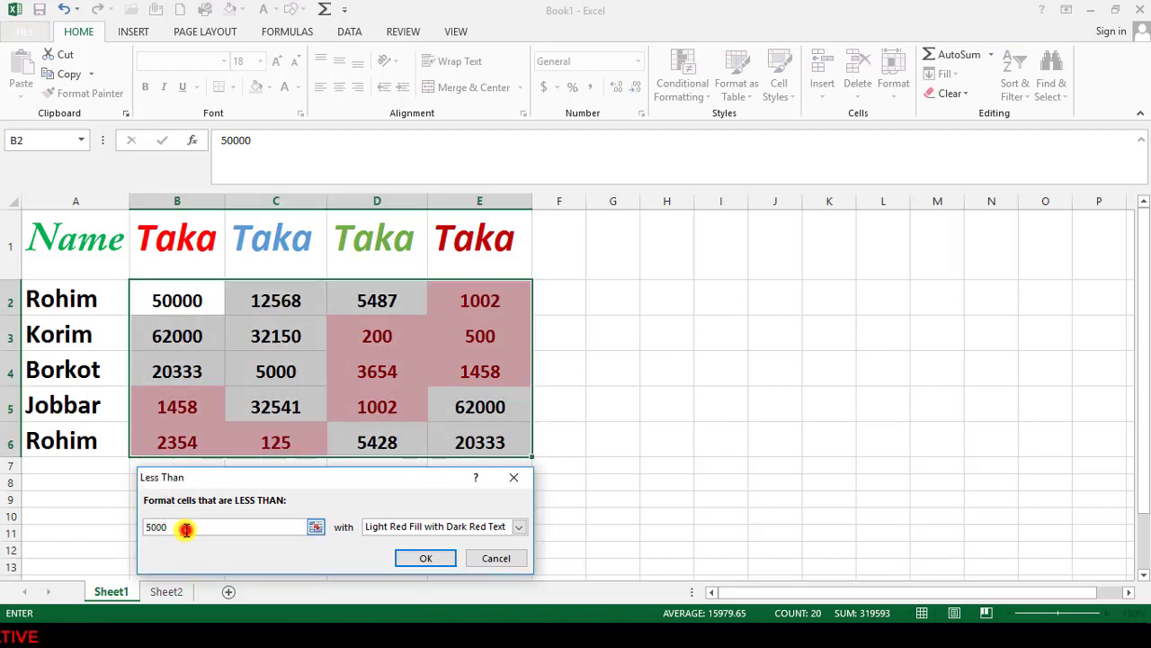
{"action": "left_click_drag", "start_coordinate": [186, 529], "coordinate": [130, 529]}
{"action": "key", "text": "BackSpace"}
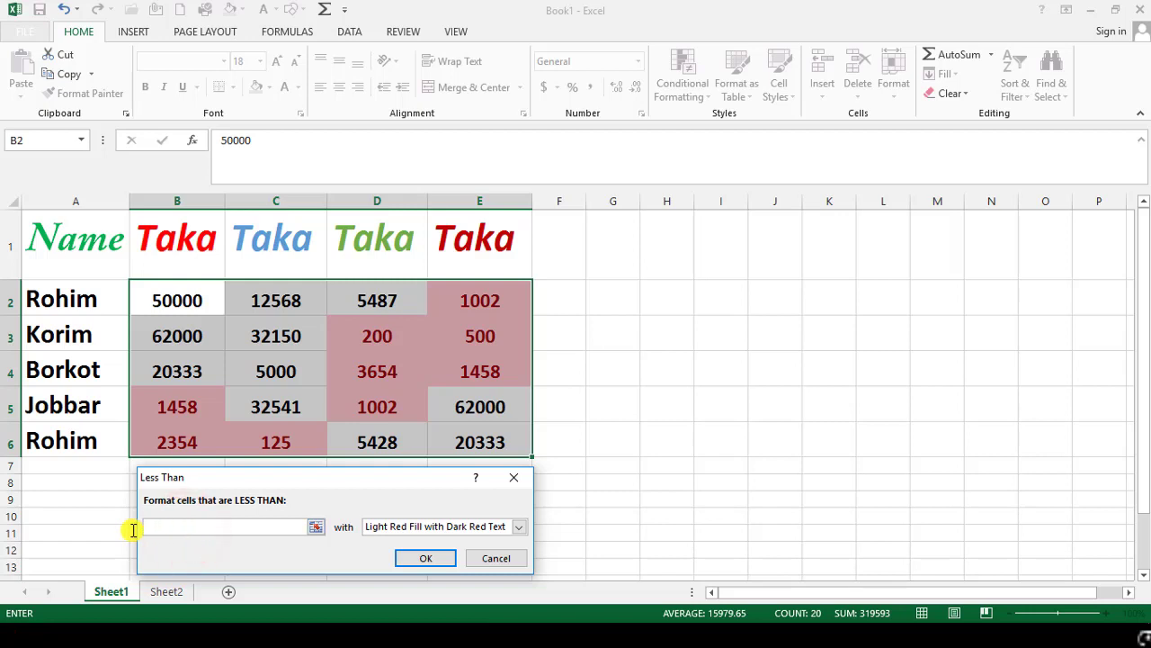
{"action": "type", "text": "500"}
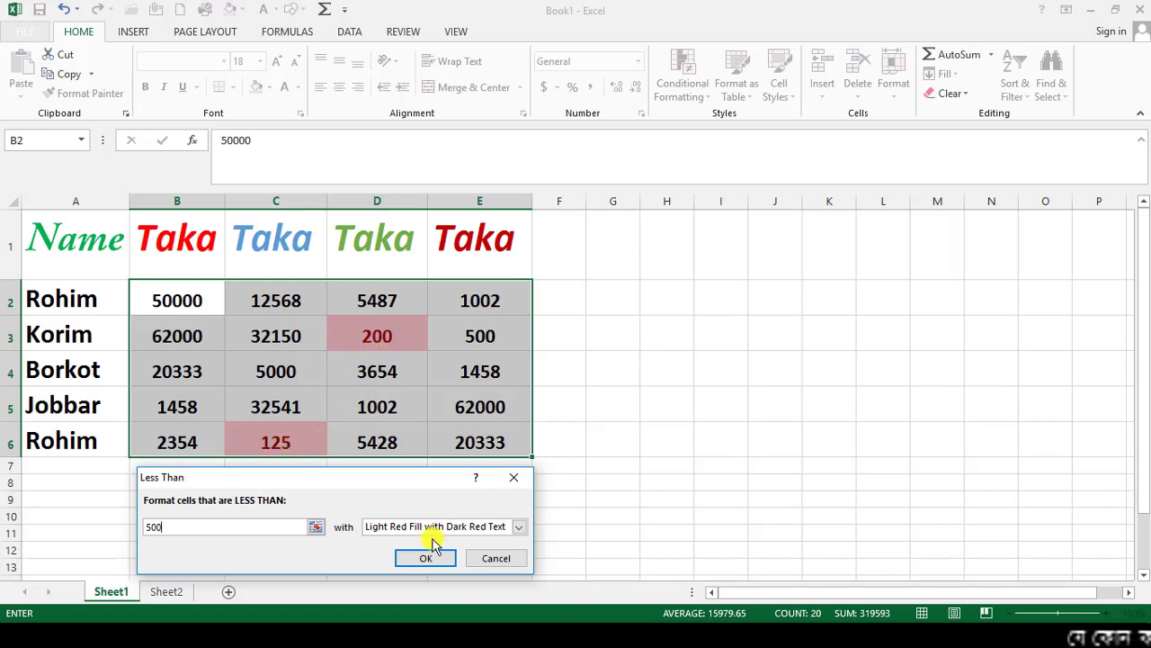
{"action": "left_click", "coordinate": [486, 559]}
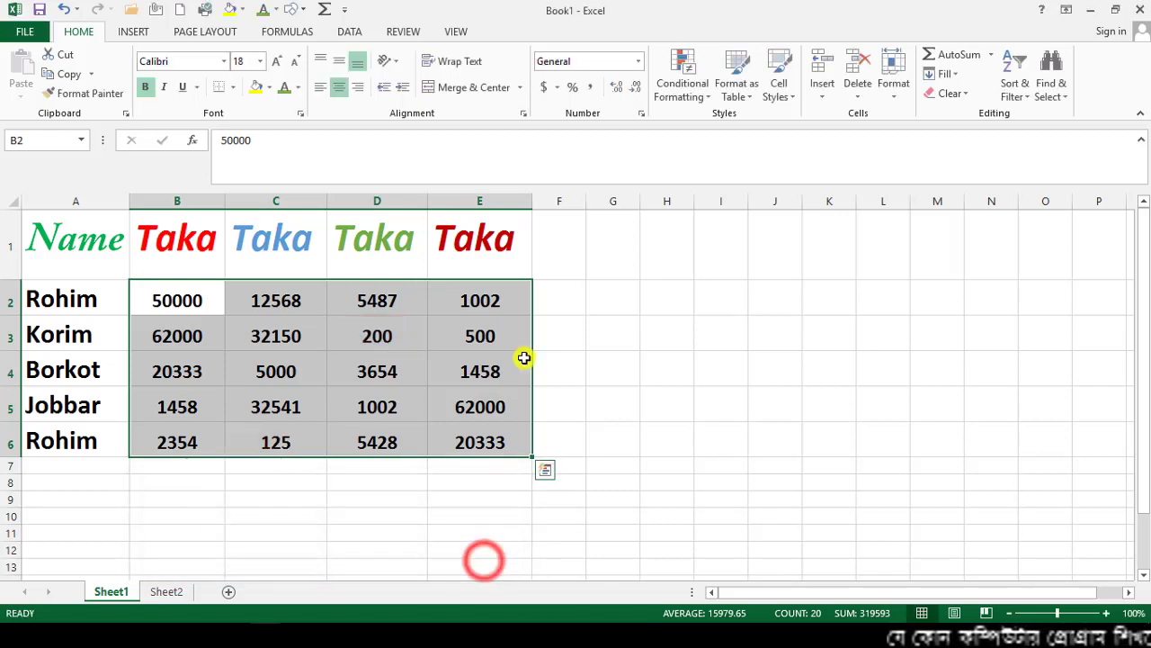
{"action": "left_click", "coordinate": [711, 97]}
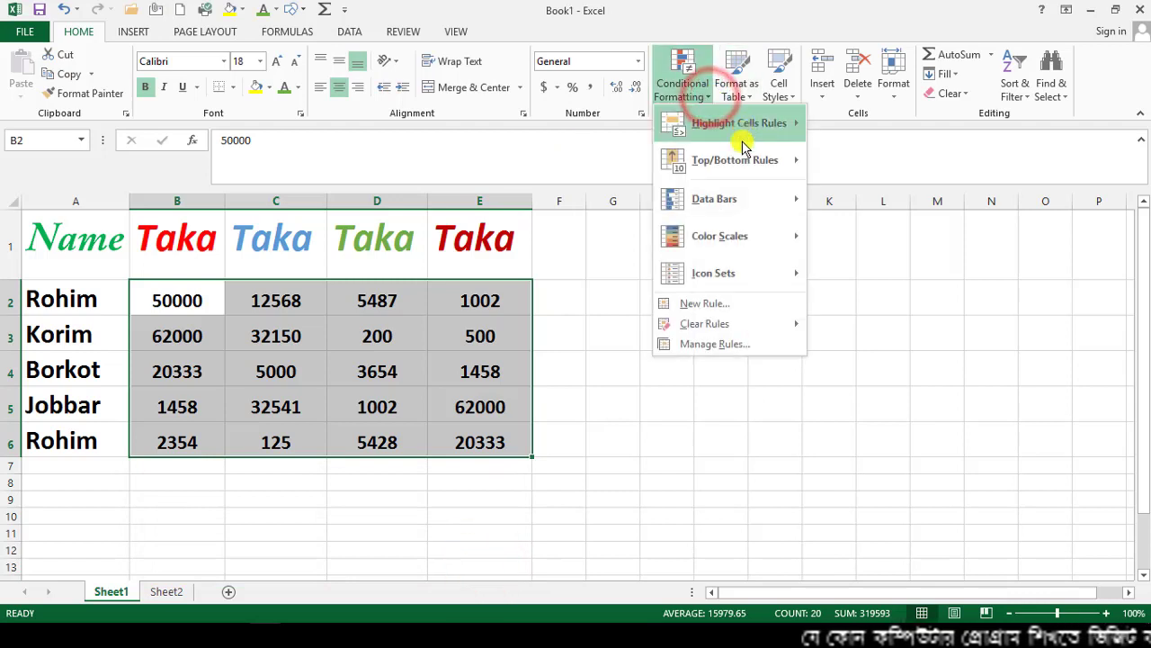
{"action": "mouse_move", "coordinate": [752, 127]}
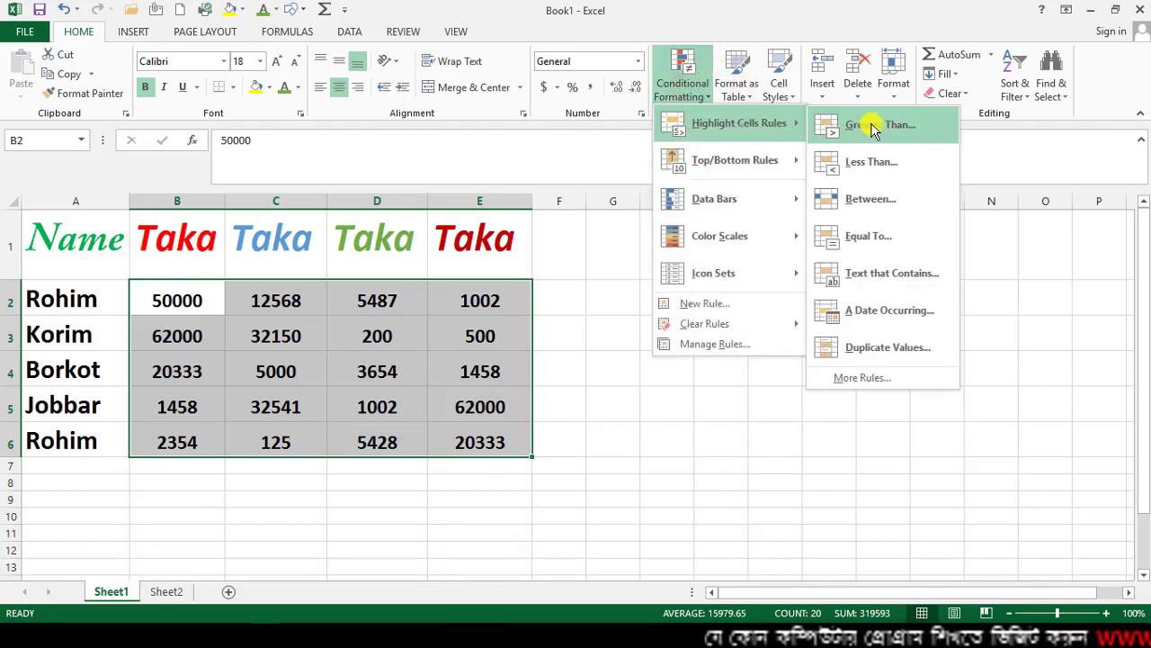
{"action": "left_click", "coordinate": [872, 202]}
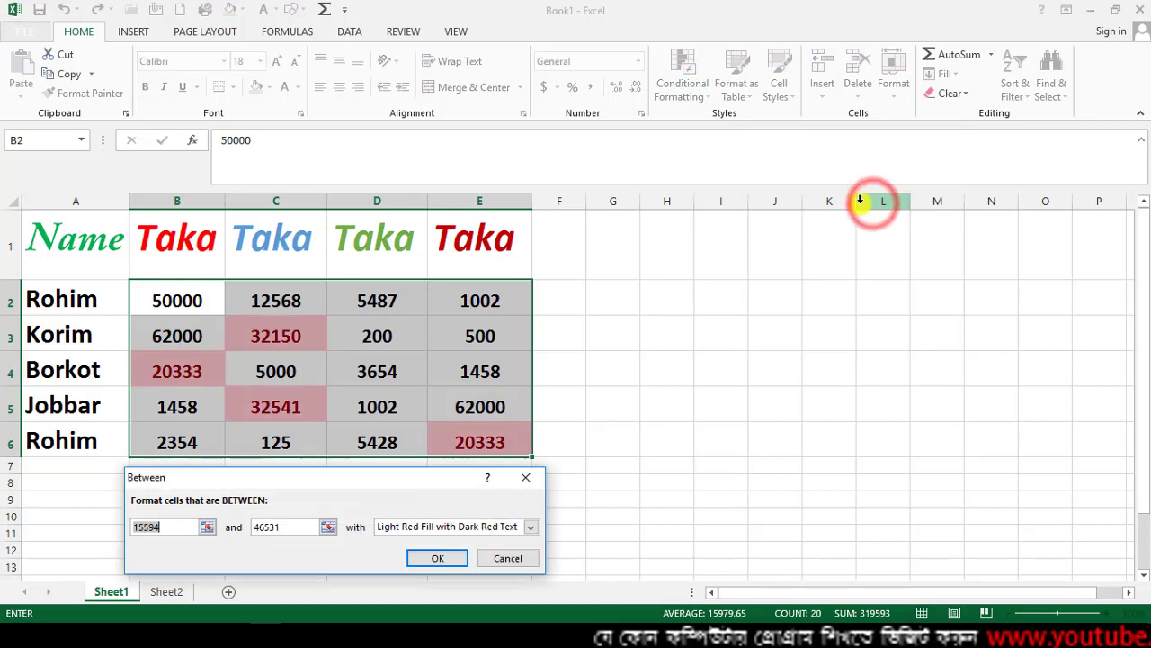
{"action": "mouse_move", "coordinate": [329, 471]}
{"action": "left_mouse_down"}
{"action": "mouse_move", "coordinate": [355, 474]}
{"action": "mouse_move", "coordinate": [332, 470]}
{"action": "left_mouse_up"}
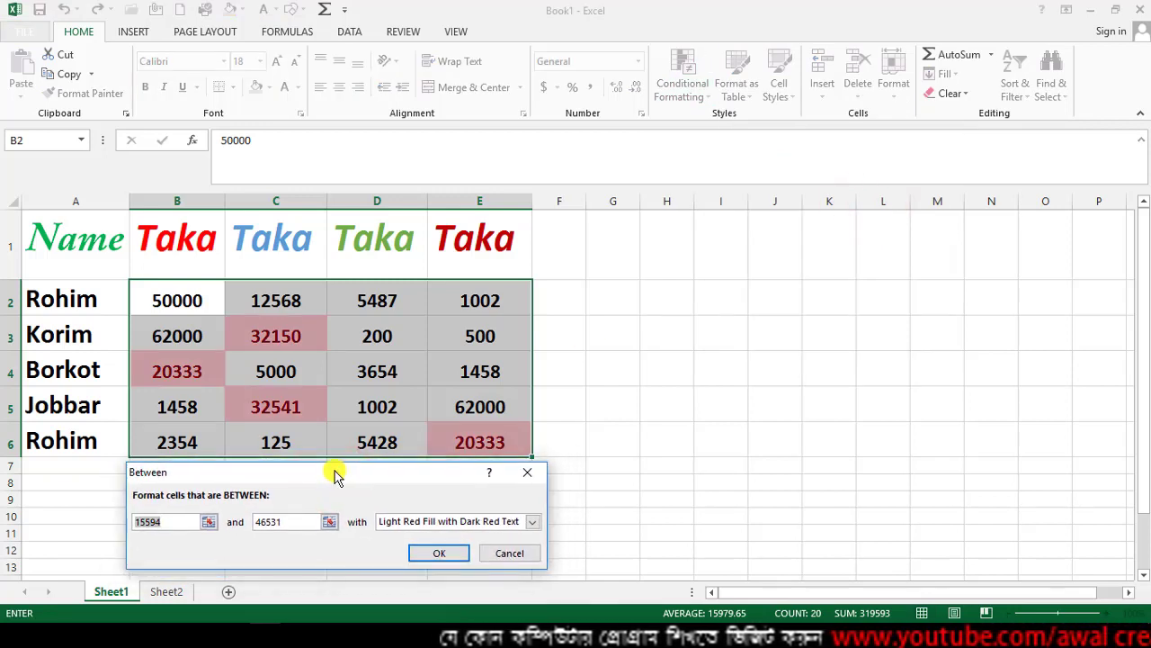
{"action": "left_click", "coordinate": [179, 525]}
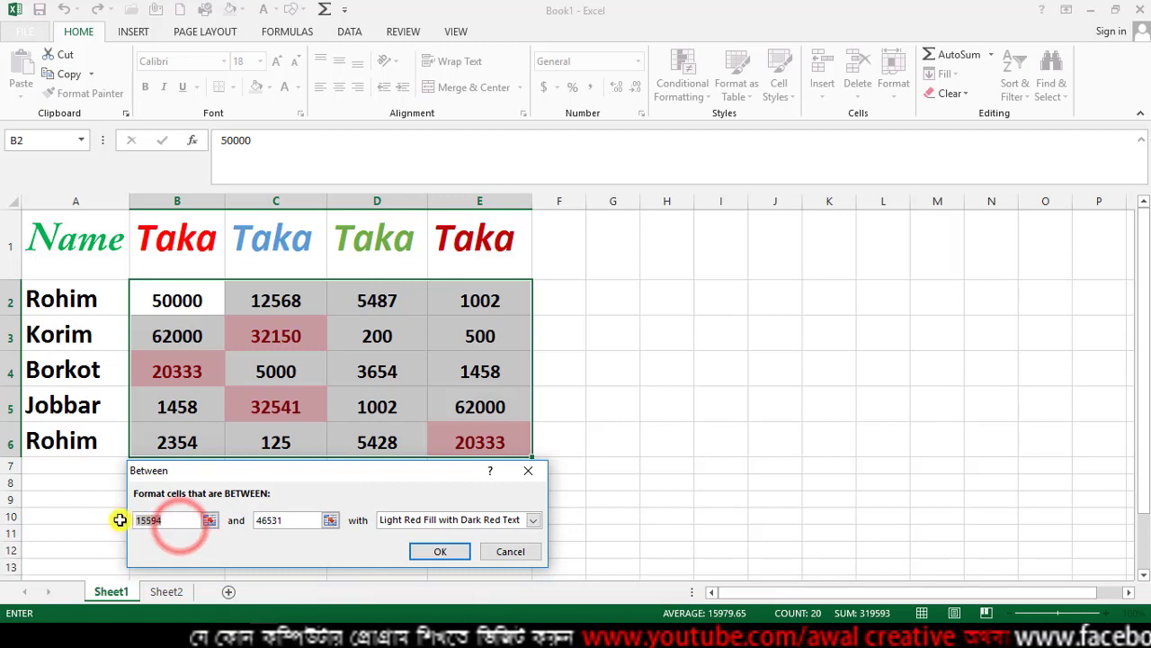
{"action": "left_click_drag", "start_coordinate": [167, 519], "coordinate": [61, 515]}
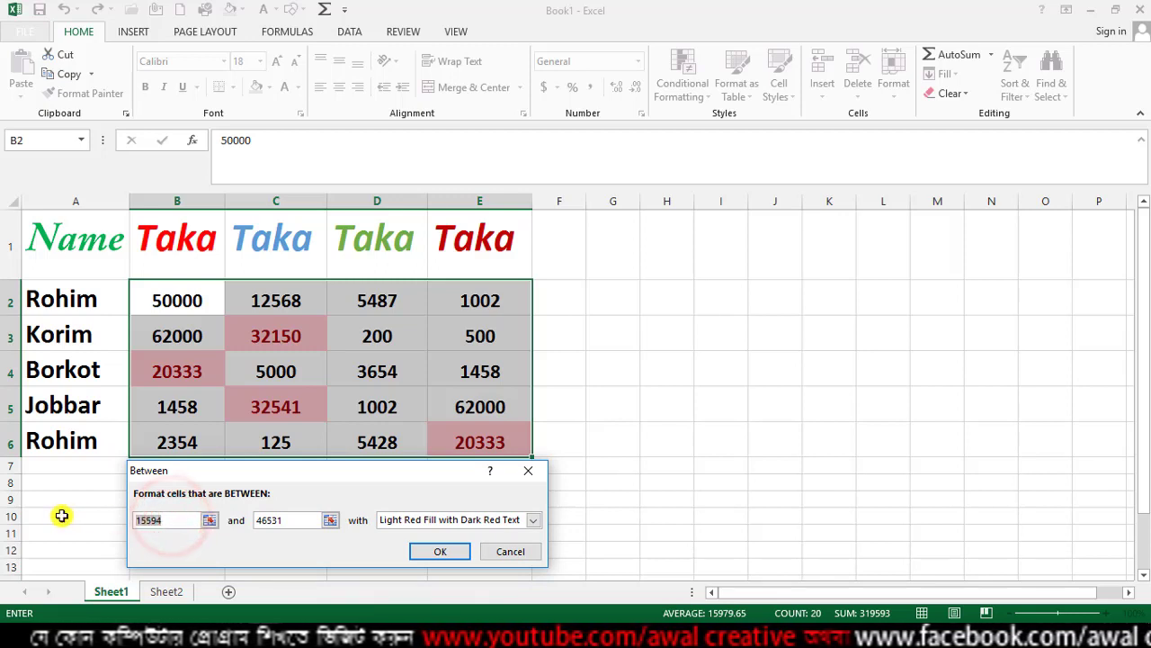
{"action": "type", "text": "5"}
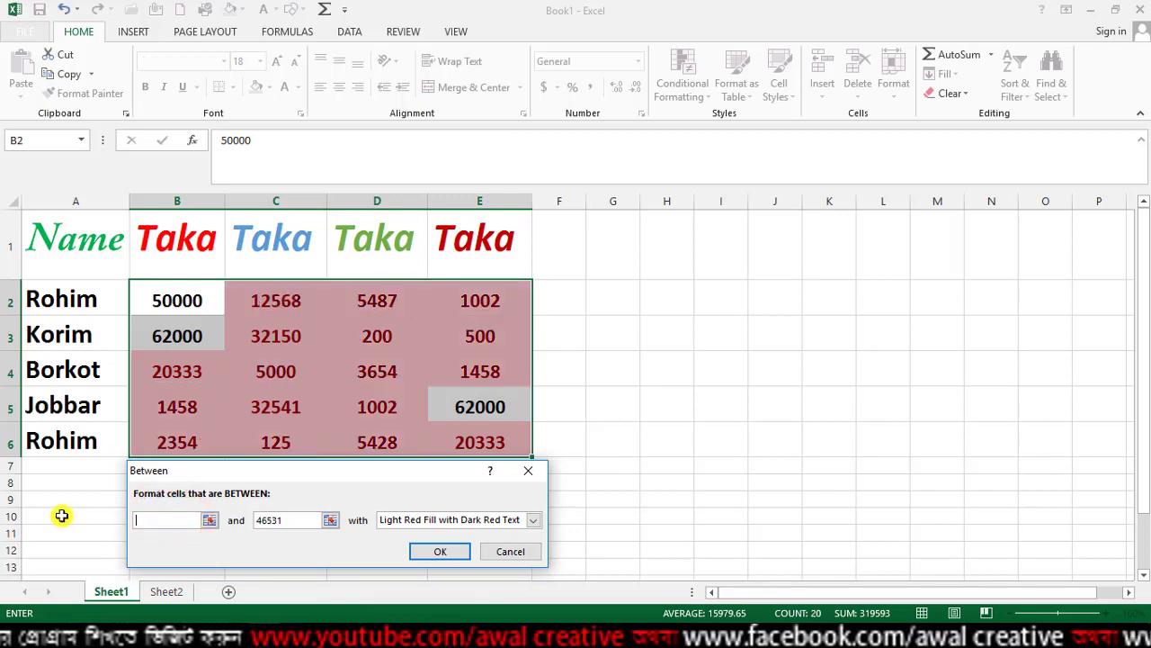
{"action": "type", "text": "000"}
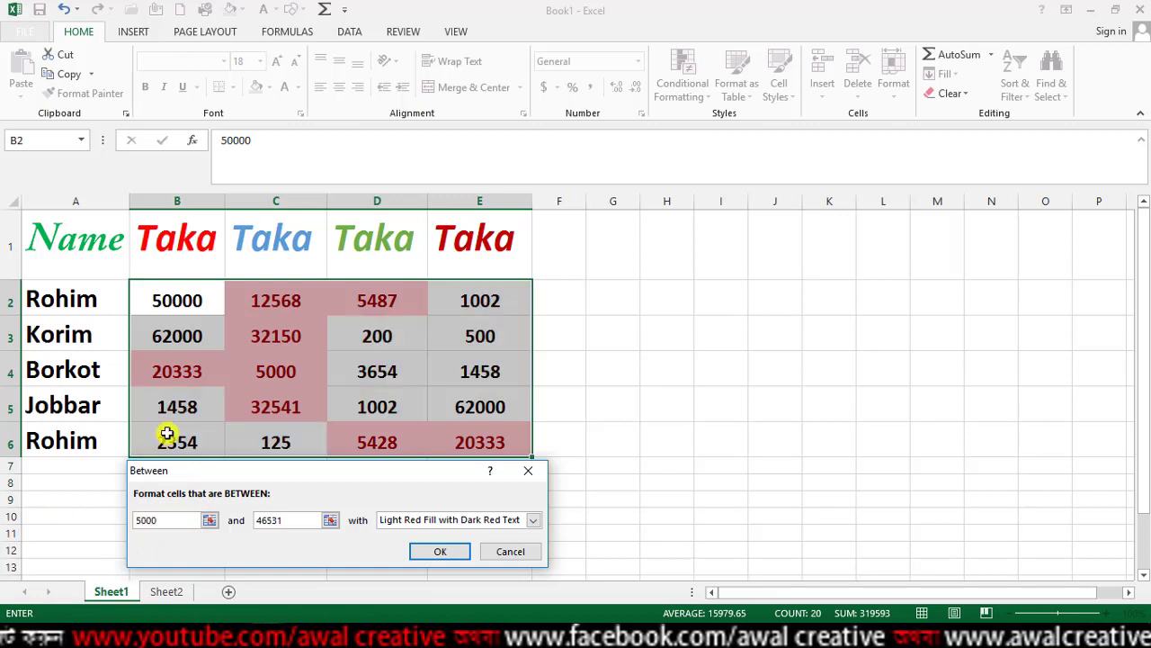
{"action": "left_click", "coordinate": [296, 520]}
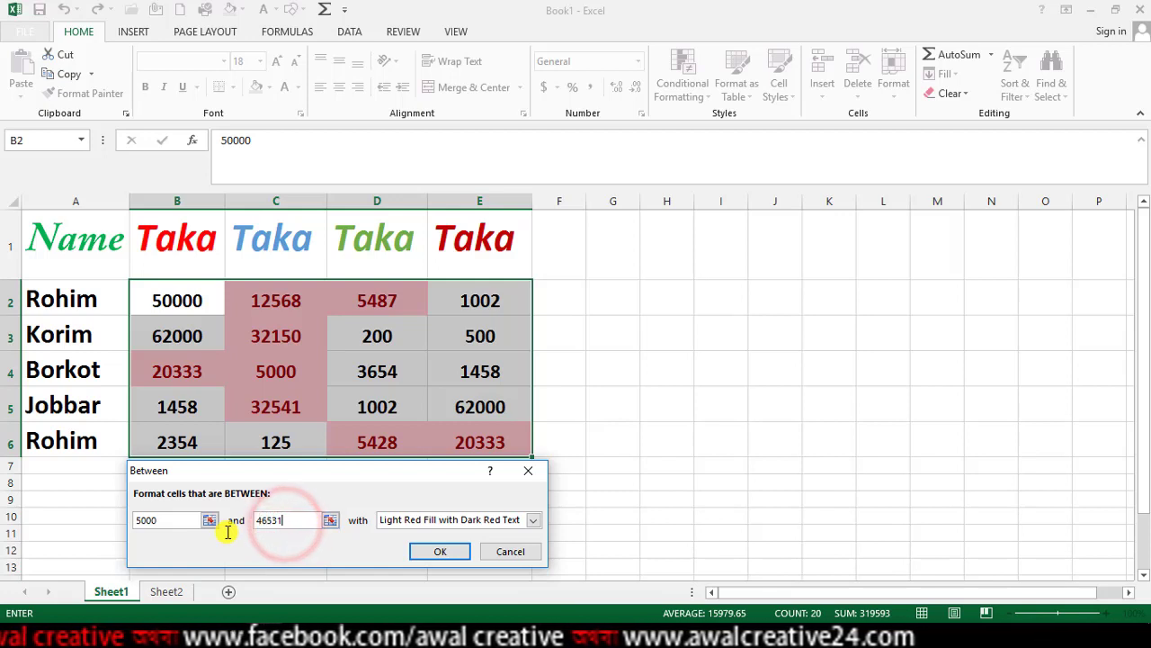
{"action": "key", "text": "BackSpace"}
{"action": "key", "text": "BackSpace"}
{"action": "key", "text": "BackSpace"}
{"action": "key", "text": "BackSpace"}
{"action": "key", "text": "BackSpace"}
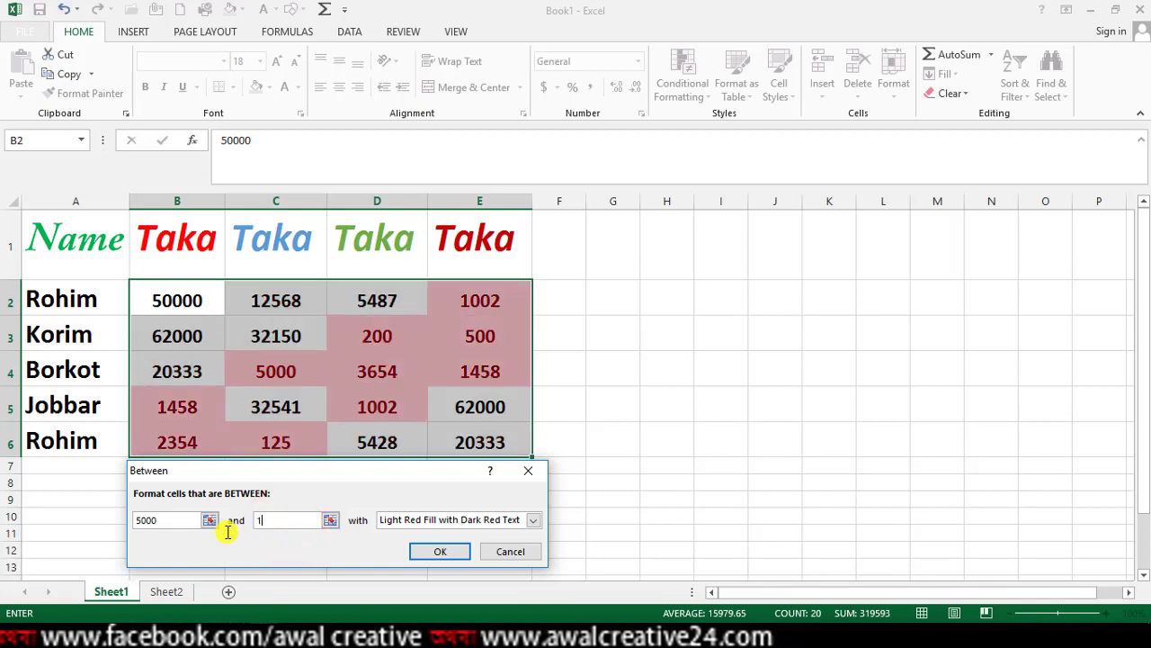
{"action": "type", "text": "1000"}
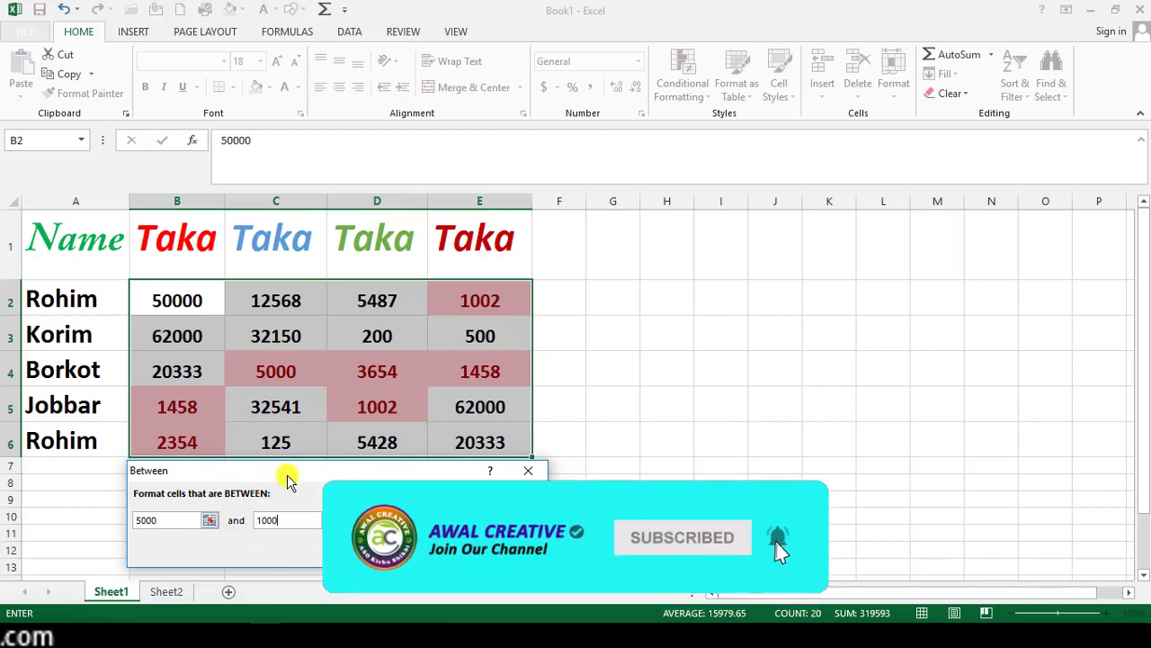
{"action": "left_click_drag", "start_coordinate": [304, 471], "coordinate": [304, 481]}
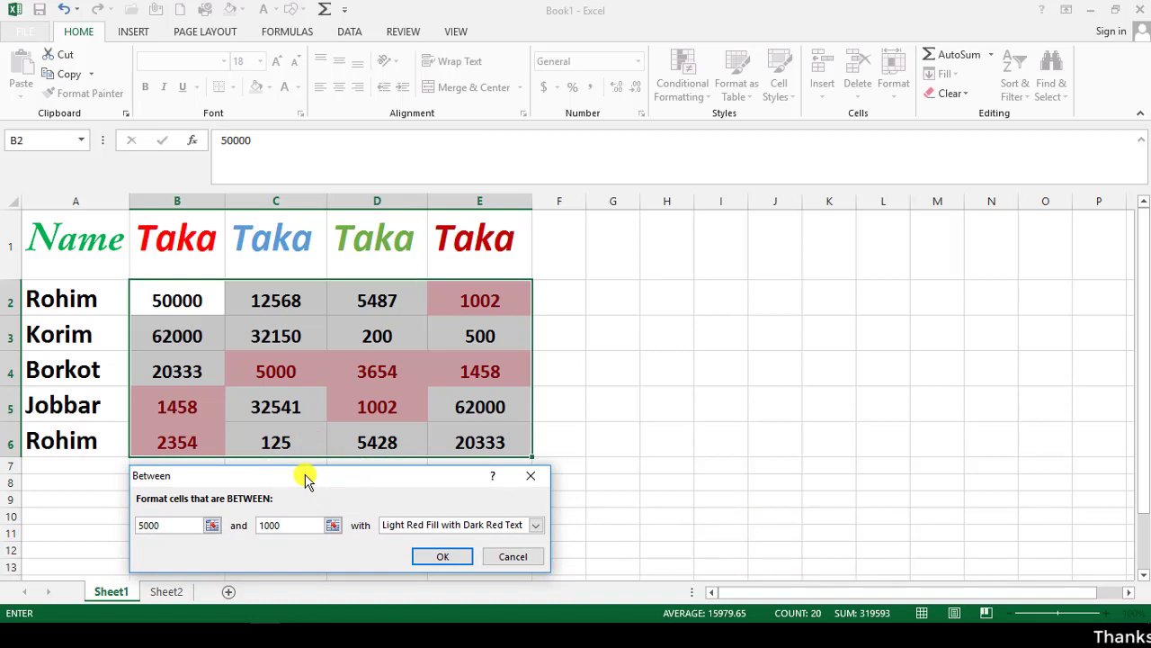
{"action": "left_click_drag", "start_coordinate": [325, 480], "coordinate": [327, 476]}
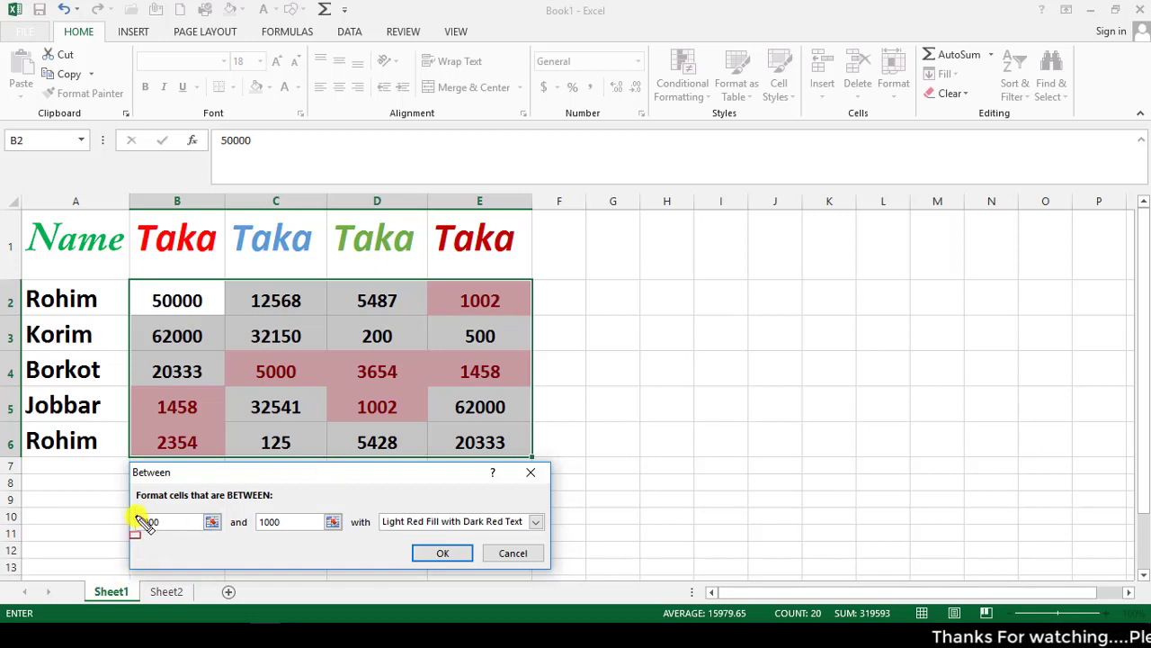
{"action": "left_click_drag", "start_coordinate": [138, 511], "coordinate": [347, 540]}
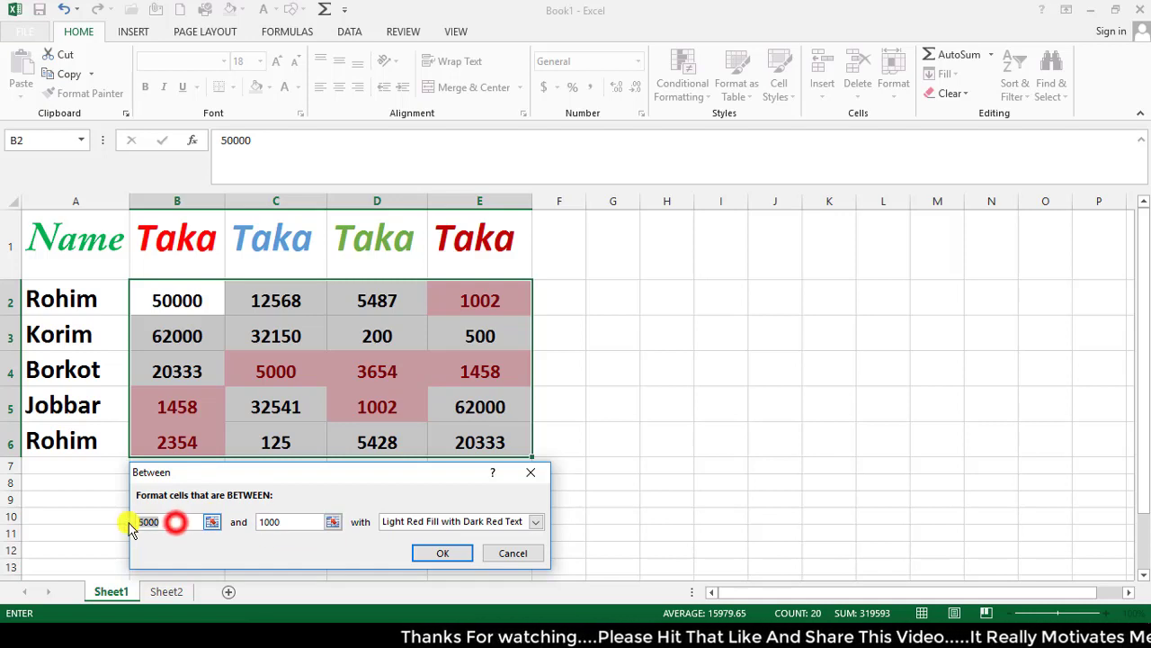
{"action": "type", "text": "500"}
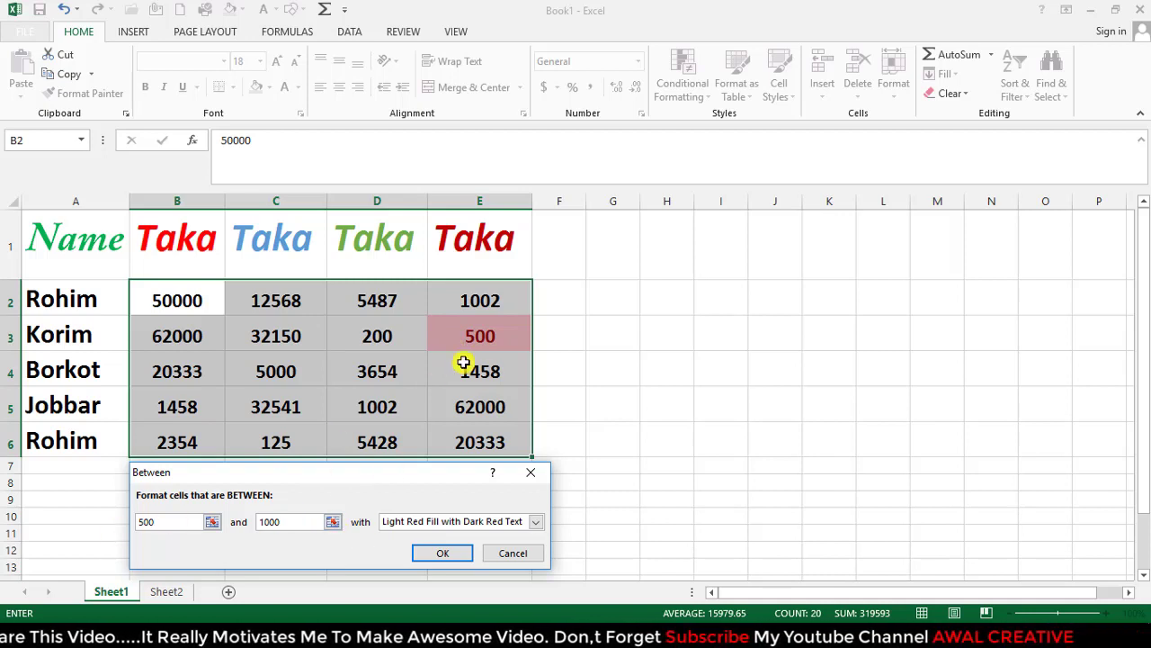
{"action": "left_click_drag", "start_coordinate": [292, 526], "coordinate": [252, 525]}
{"action": "type", "text": "0"}
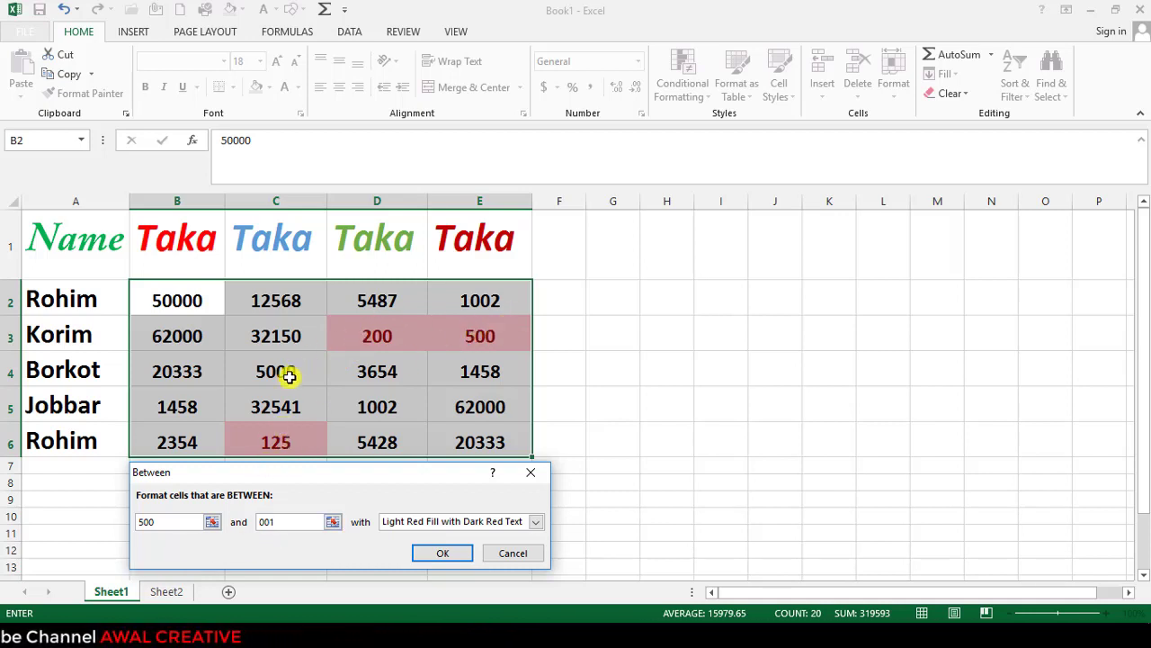
{"action": "left_click", "coordinate": [531, 521]}
{"action": "left_click", "coordinate": [420, 546]}
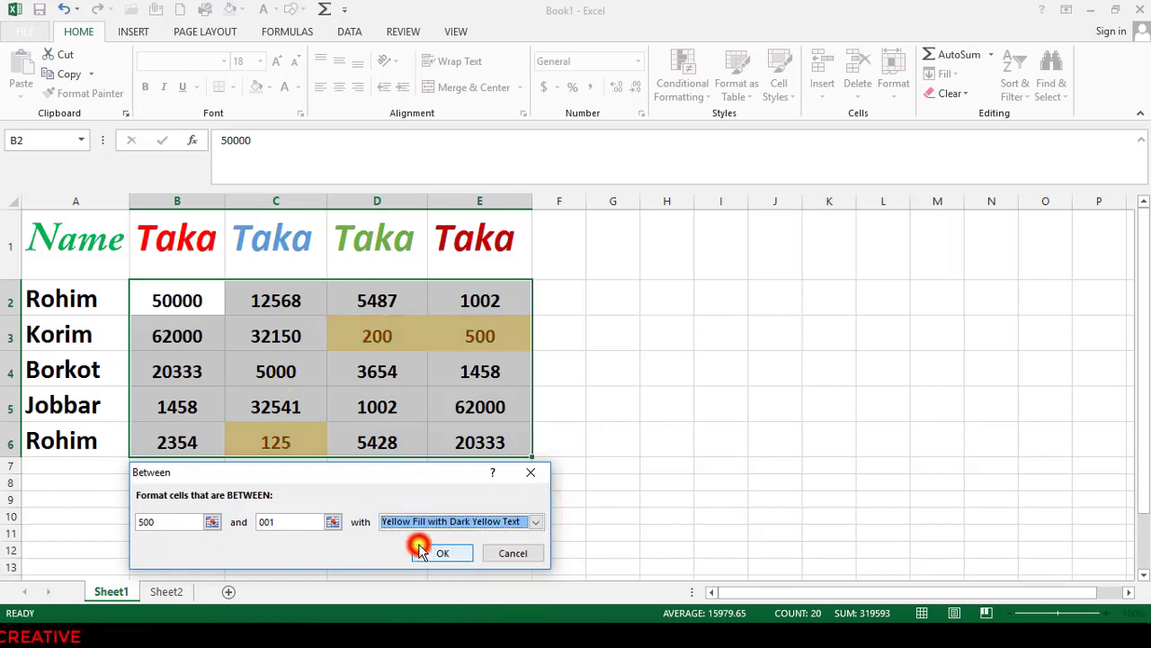
{"action": "scroll", "coordinate": [442, 522], "scroll_direction": "down", "scroll_amount": 2}
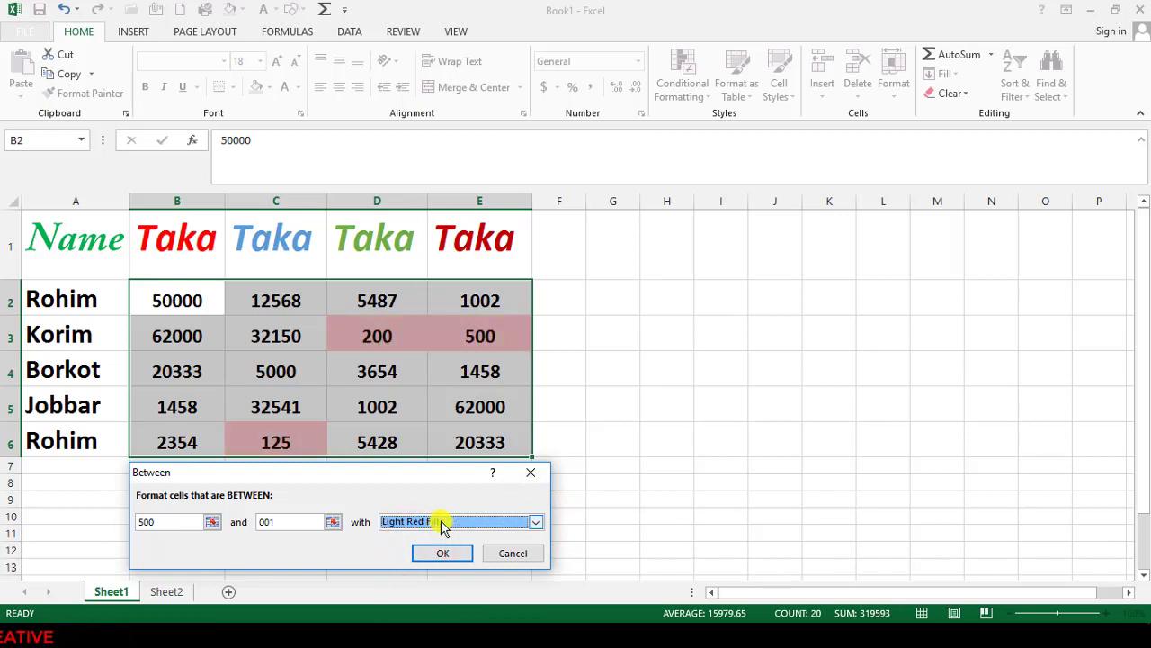
{"action": "scroll", "coordinate": [441, 522], "scroll_direction": "up", "scroll_amount": 3}
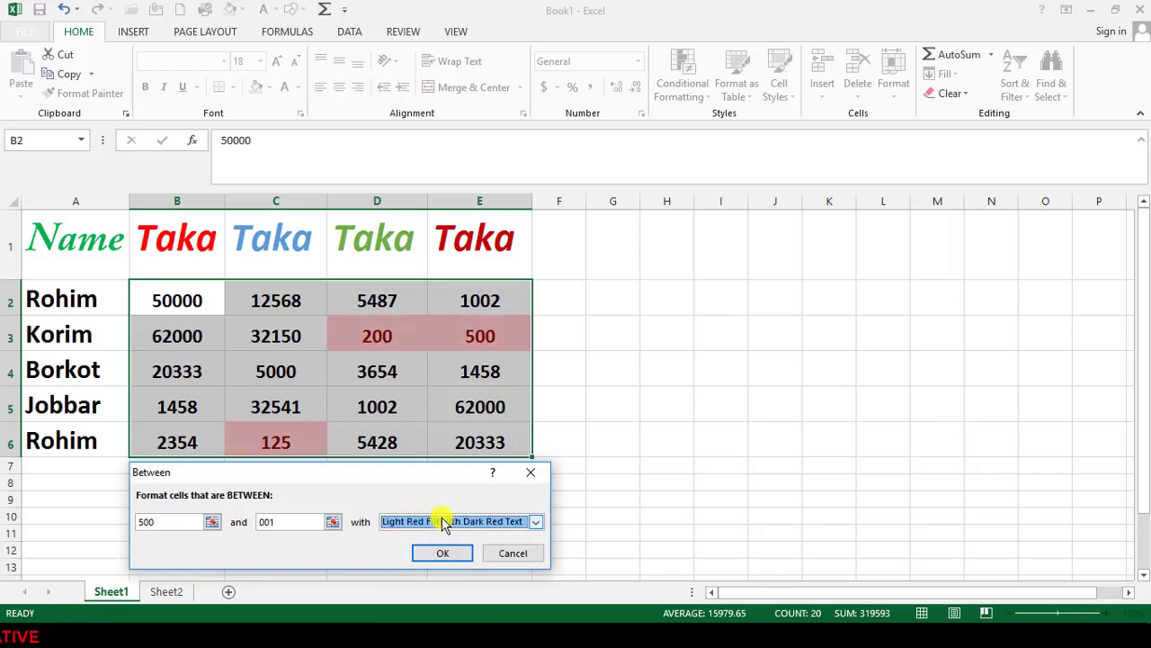
{"action": "key", "text": "Escape"}
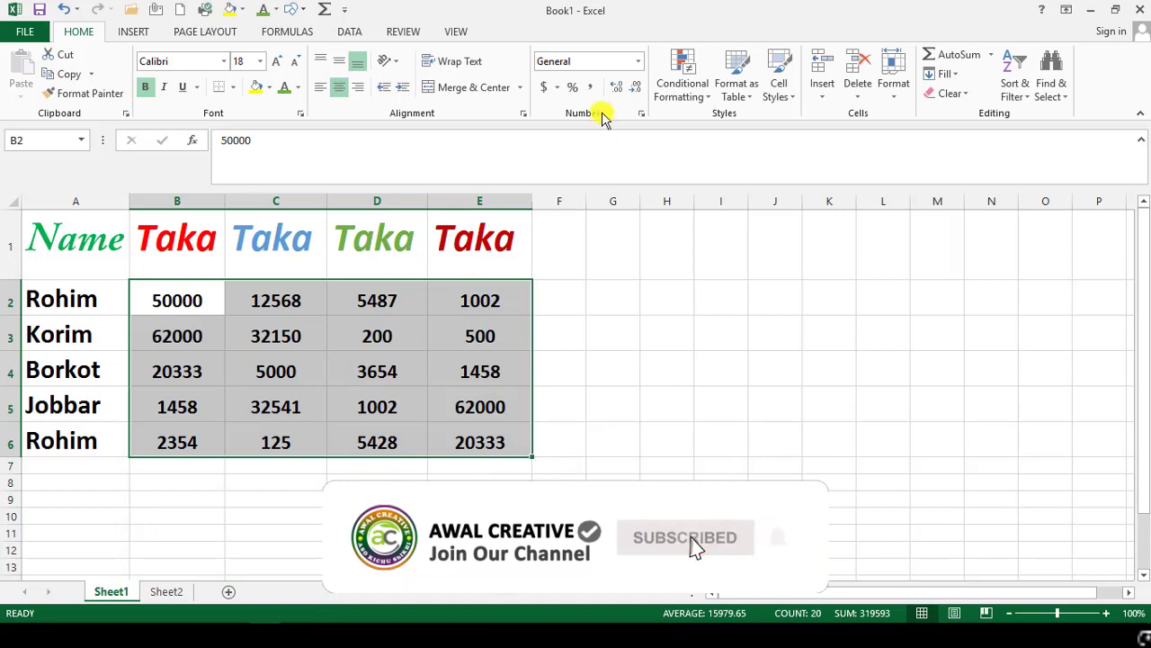
{"action": "left_click", "coordinate": [686, 79]}
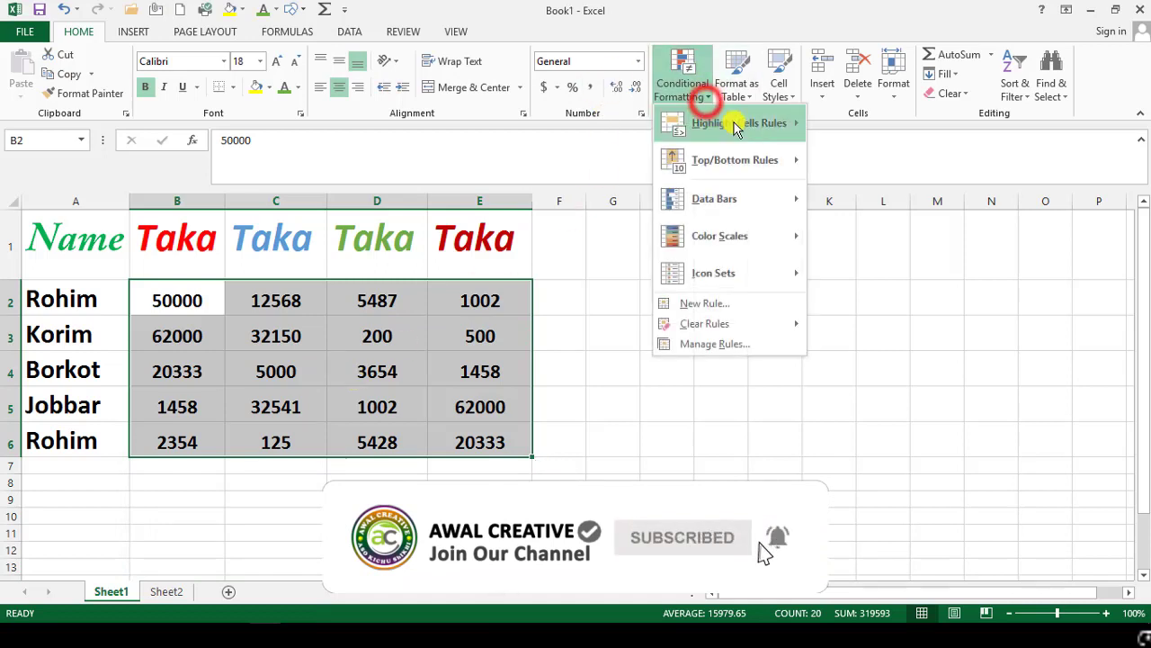
{"action": "mouse_move", "coordinate": [738, 122]}
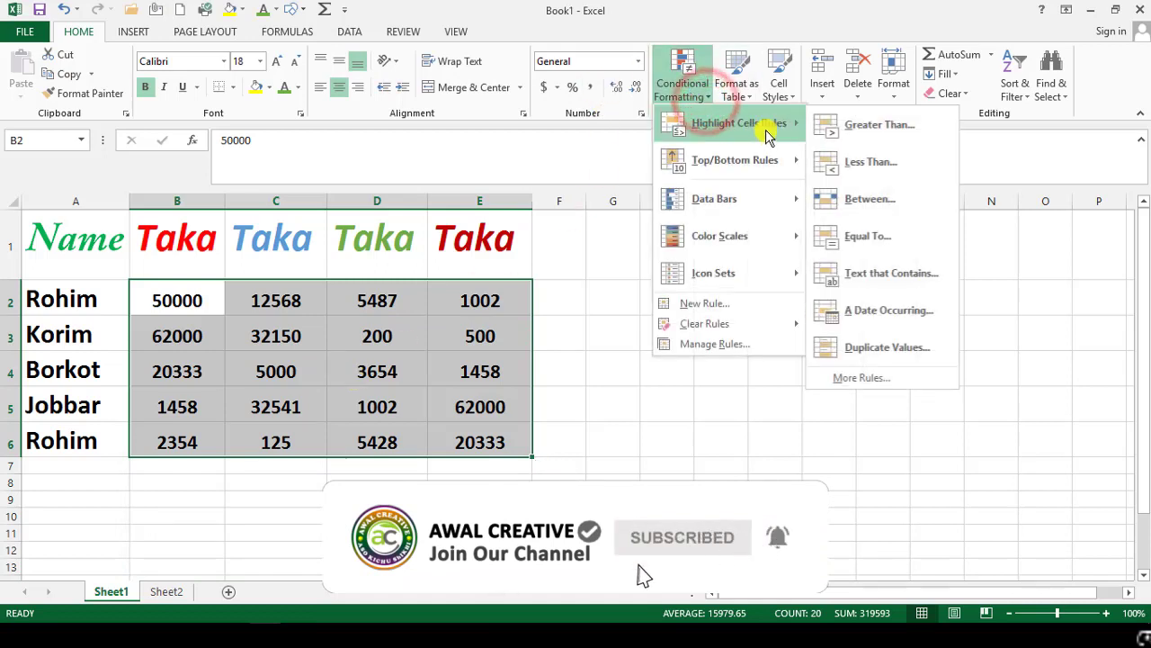
{"action": "left_click", "coordinate": [884, 238]}
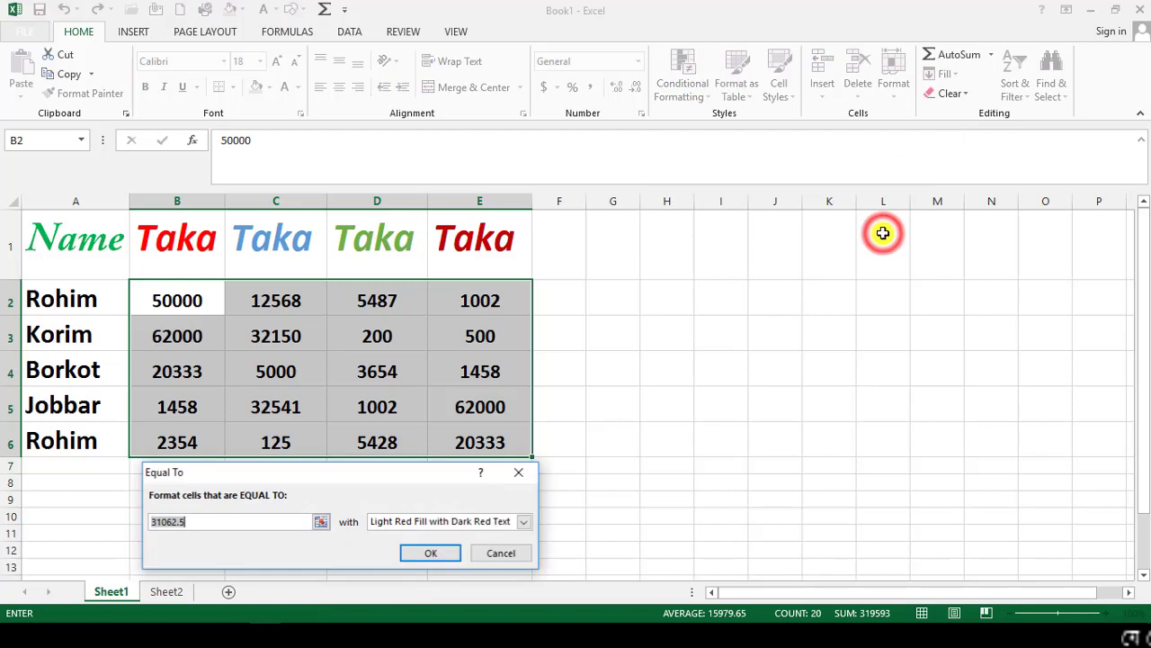
{"action": "left_click", "coordinate": [200, 523]}
{"action": "key", "text": "BackSpace"}
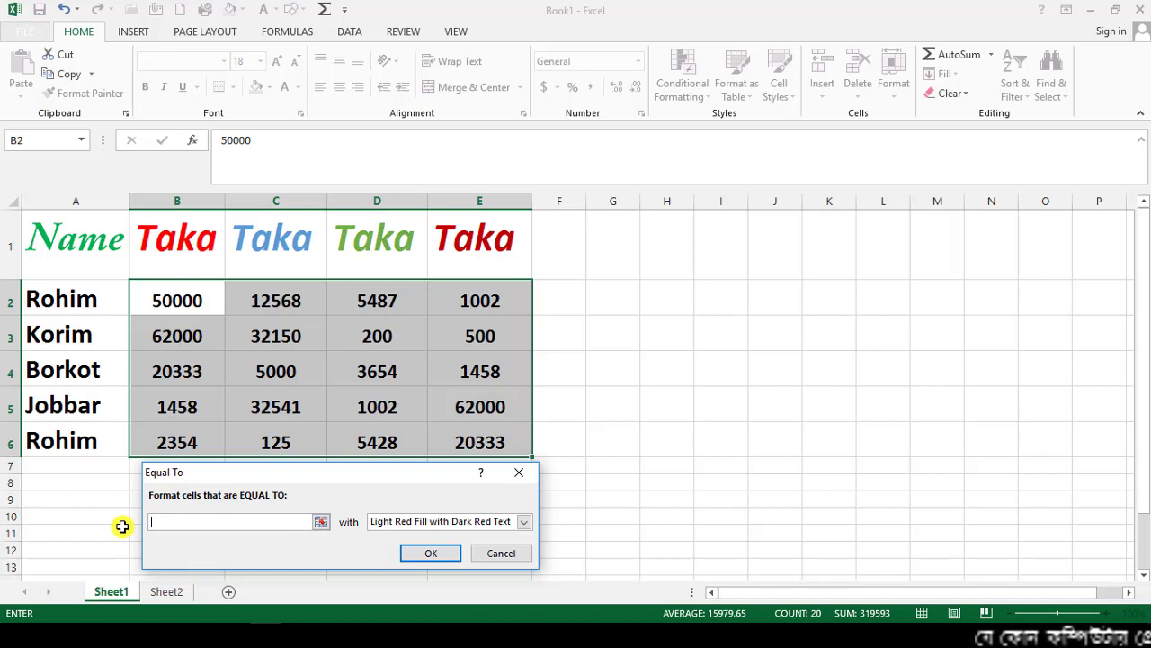
{"action": "type", "text": "1002"}
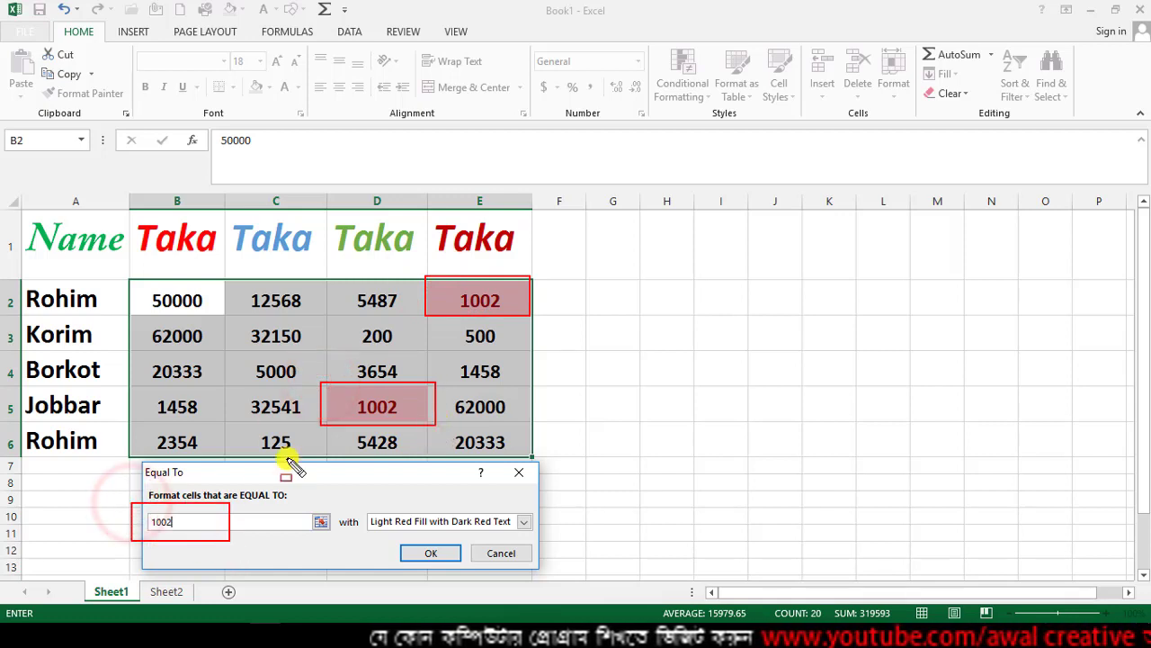
{"action": "double_click", "coordinate": [195, 520]}
{"action": "type", "text": "5"}
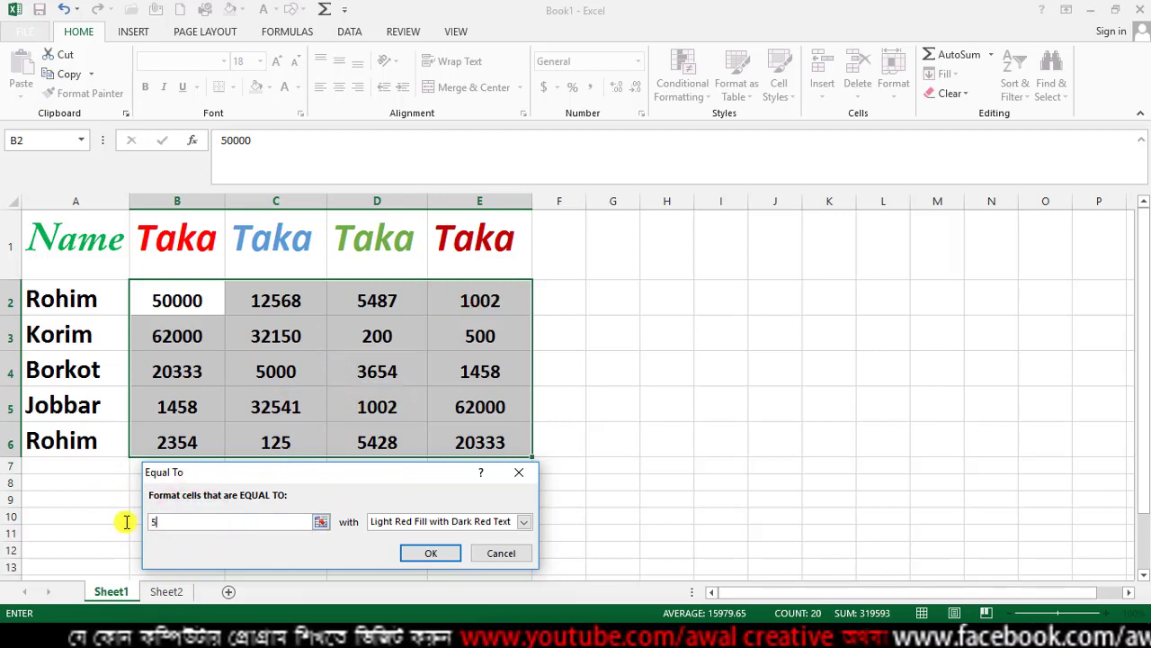
{"action": "type", "text": "000"}
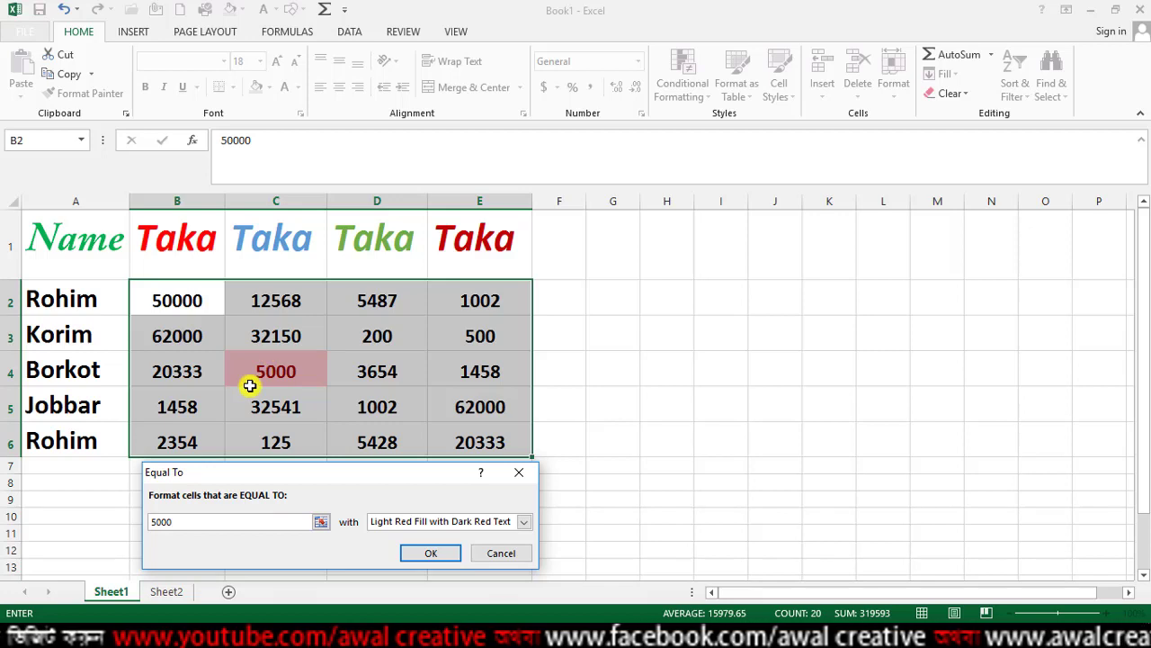
{"action": "left_click_drag", "start_coordinate": [226, 351], "coordinate": [297, 387]}
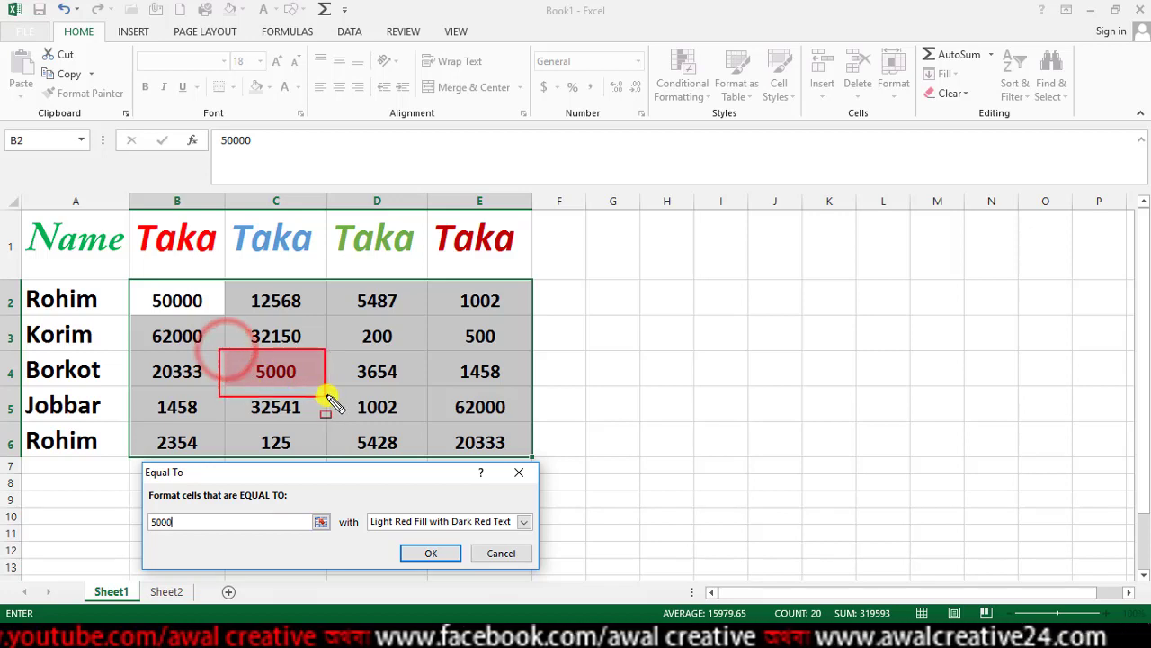
{"action": "left_click", "coordinate": [525, 557]}
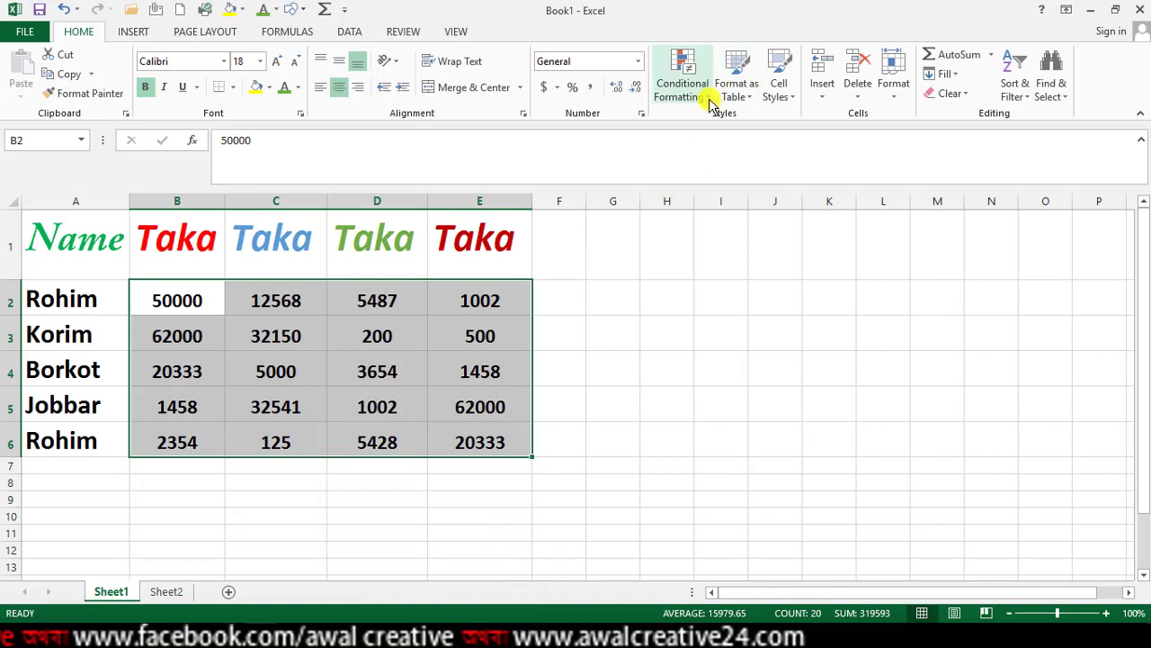
{"action": "left_click", "coordinate": [707, 95]}
{"action": "mouse_move", "coordinate": [771, 126]}
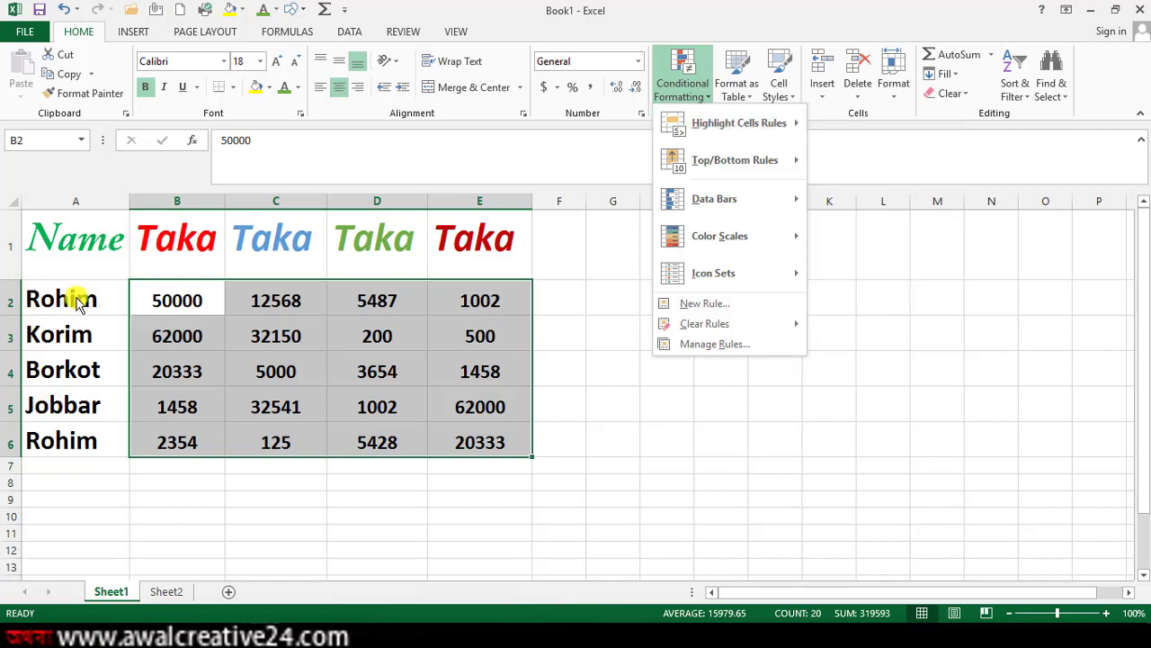
{"action": "mouse_move", "coordinate": [808, 137]}
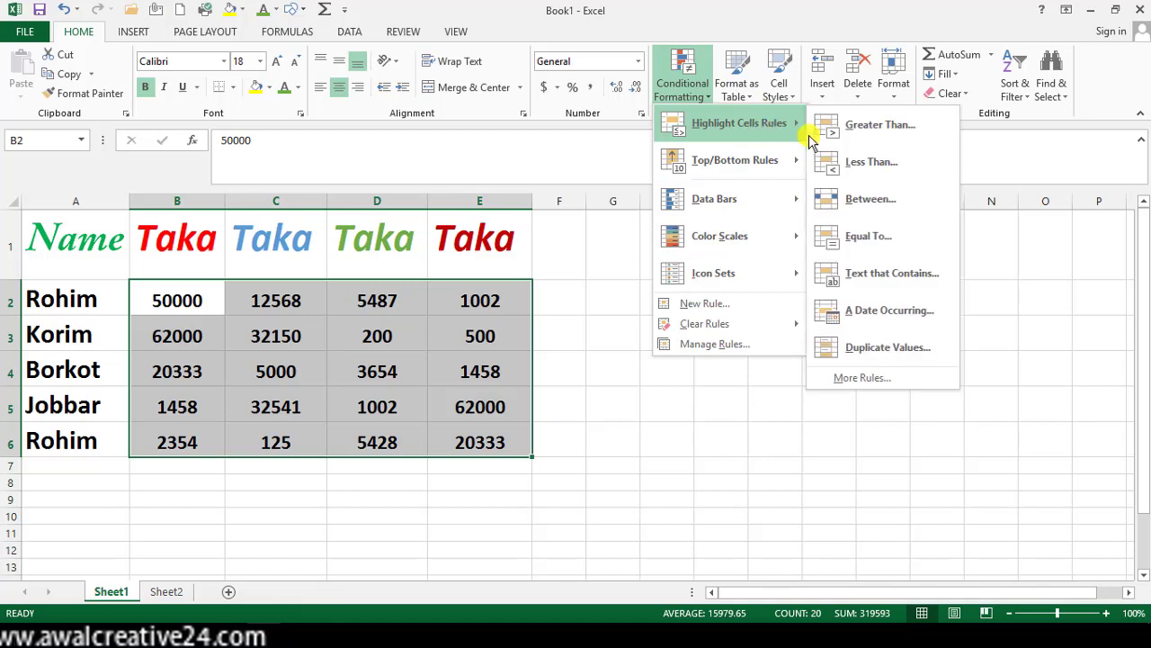
{"action": "left_click", "coordinate": [893, 317]}
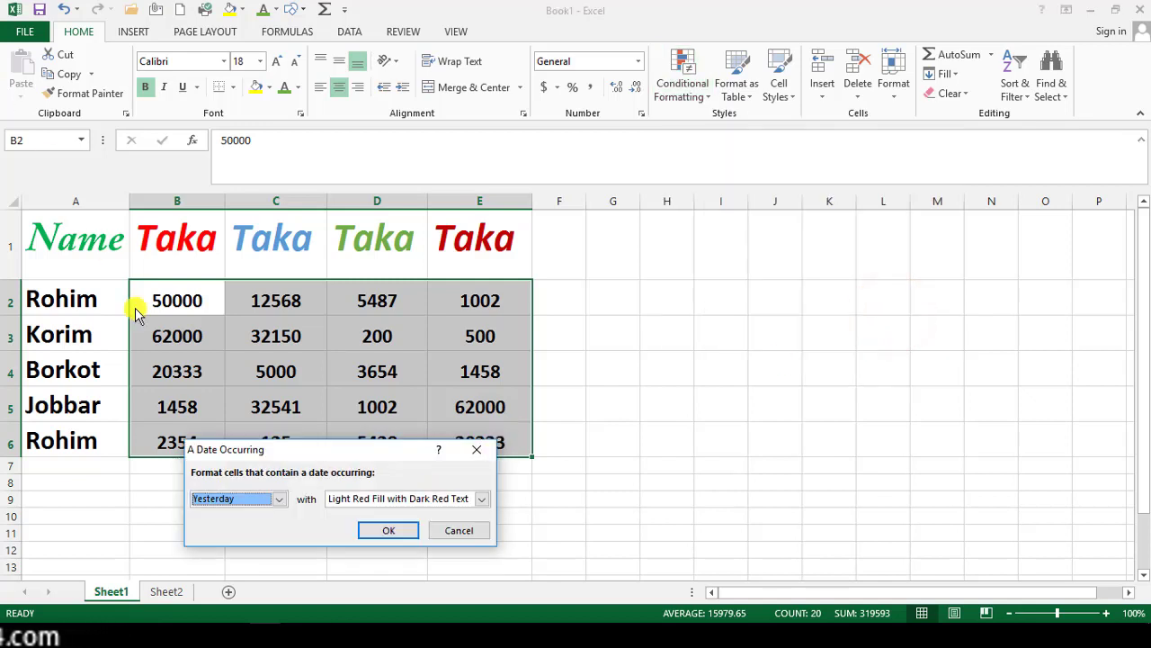
{"action": "left_click_drag", "start_coordinate": [326, 443], "coordinate": [609, 326]}
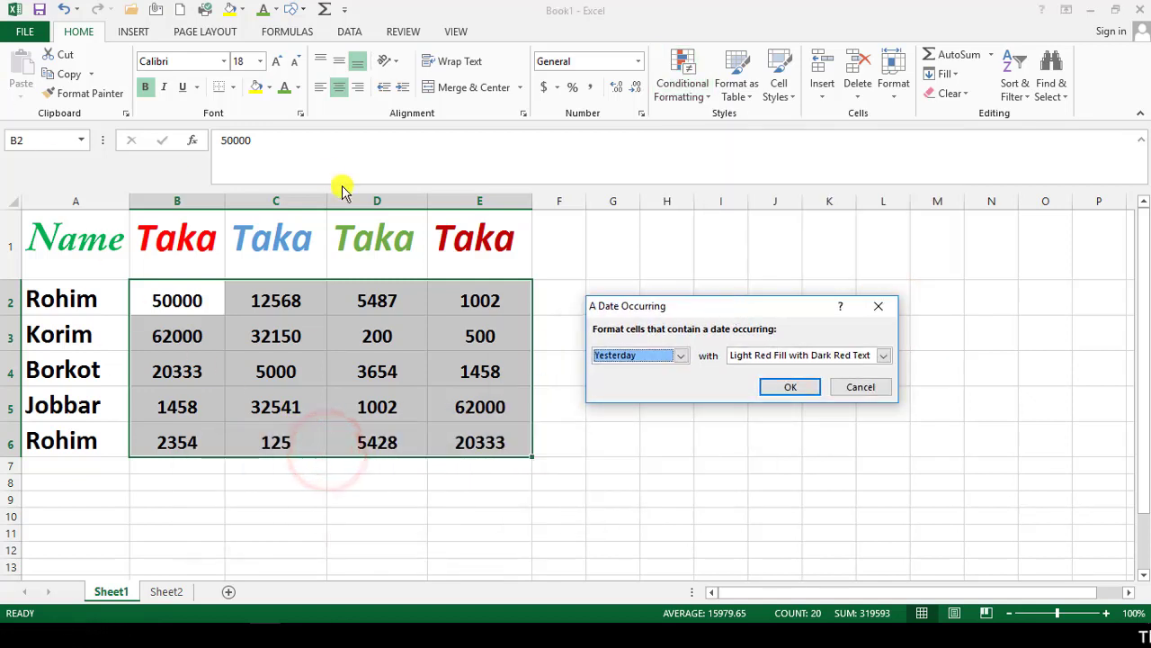
{"action": "left_click", "coordinate": [684, 359]}
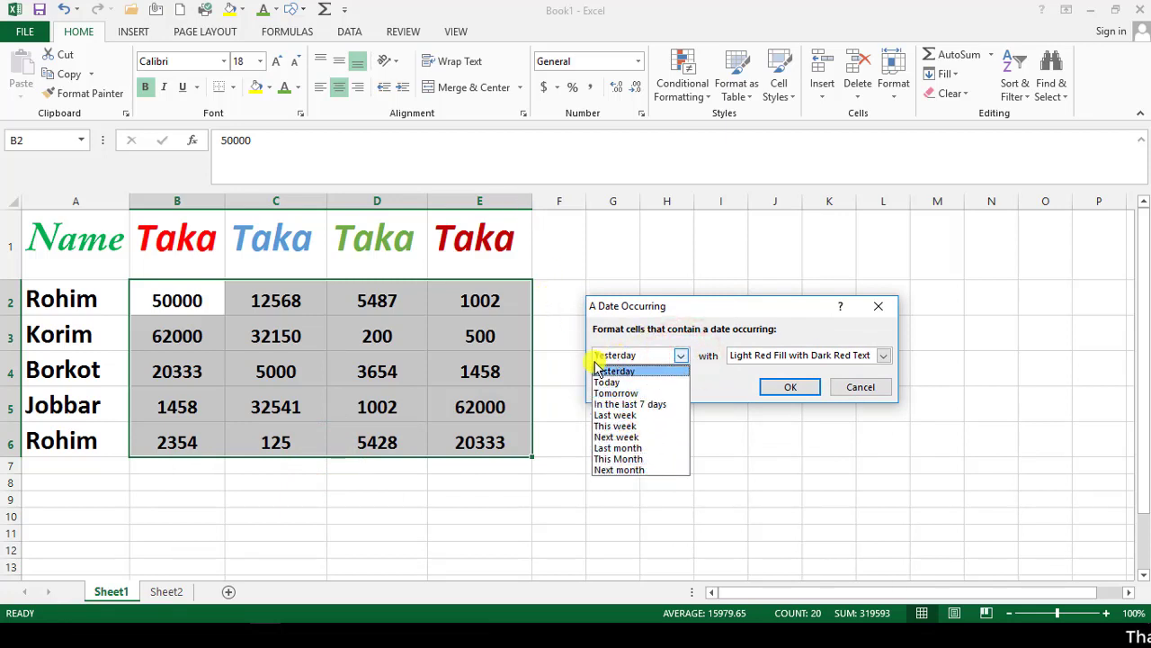
{"action": "left_click", "coordinate": [617, 382]}
{"action": "left_click", "coordinate": [632, 355]}
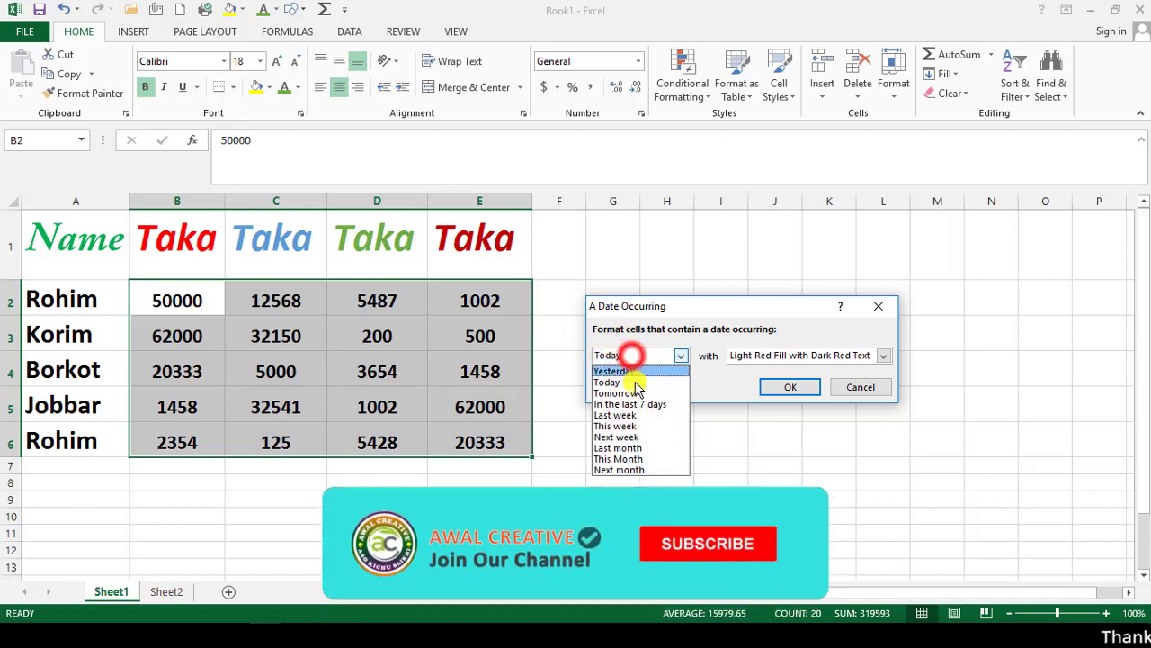
{"action": "left_click", "coordinate": [629, 392]}
{"action": "left_click", "coordinate": [649, 359]}
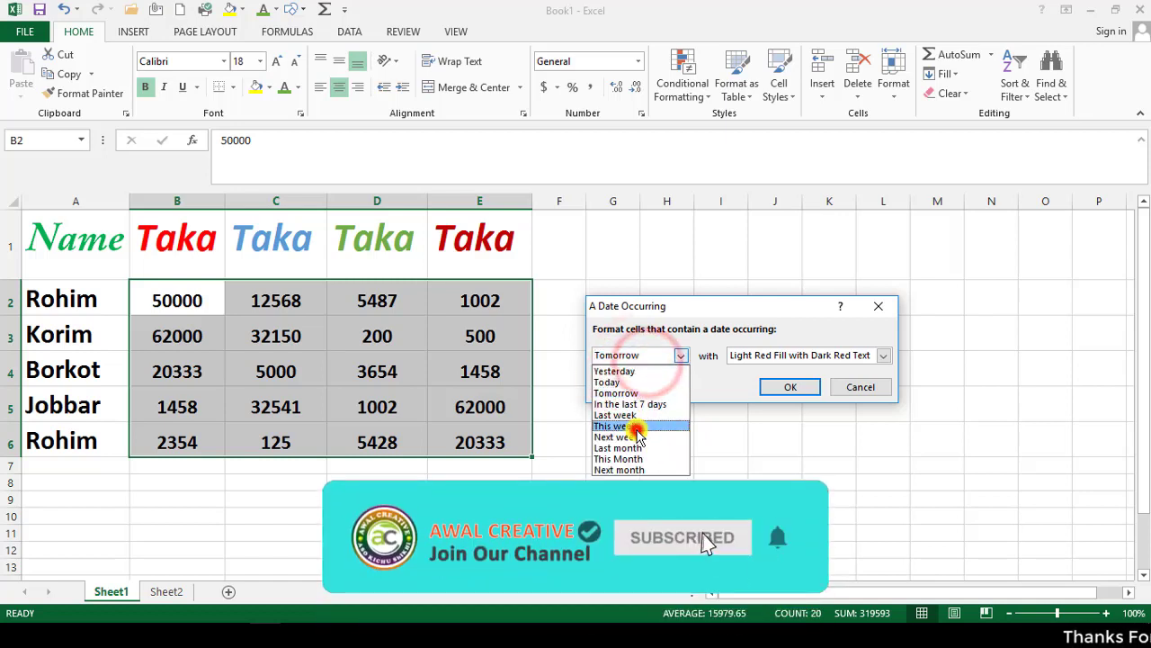
{"action": "left_click", "coordinate": [635, 428]}
{"action": "left_click_drag", "start_coordinate": [801, 304], "coordinate": [723, 288]}
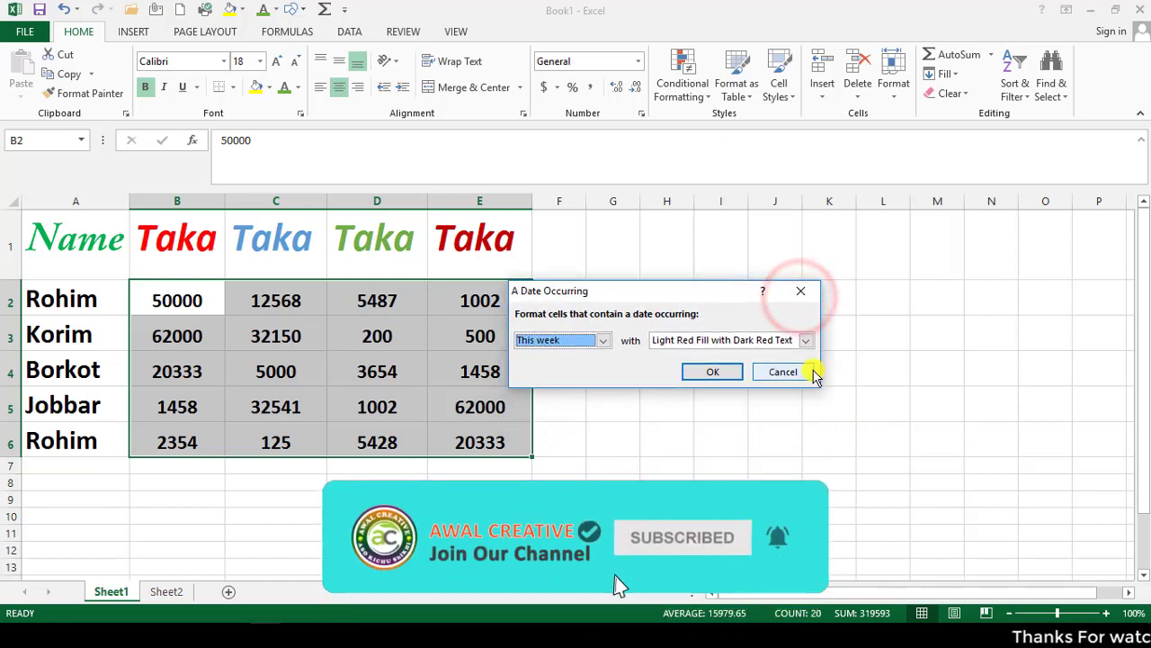
{"action": "left_click", "coordinate": [782, 371]}
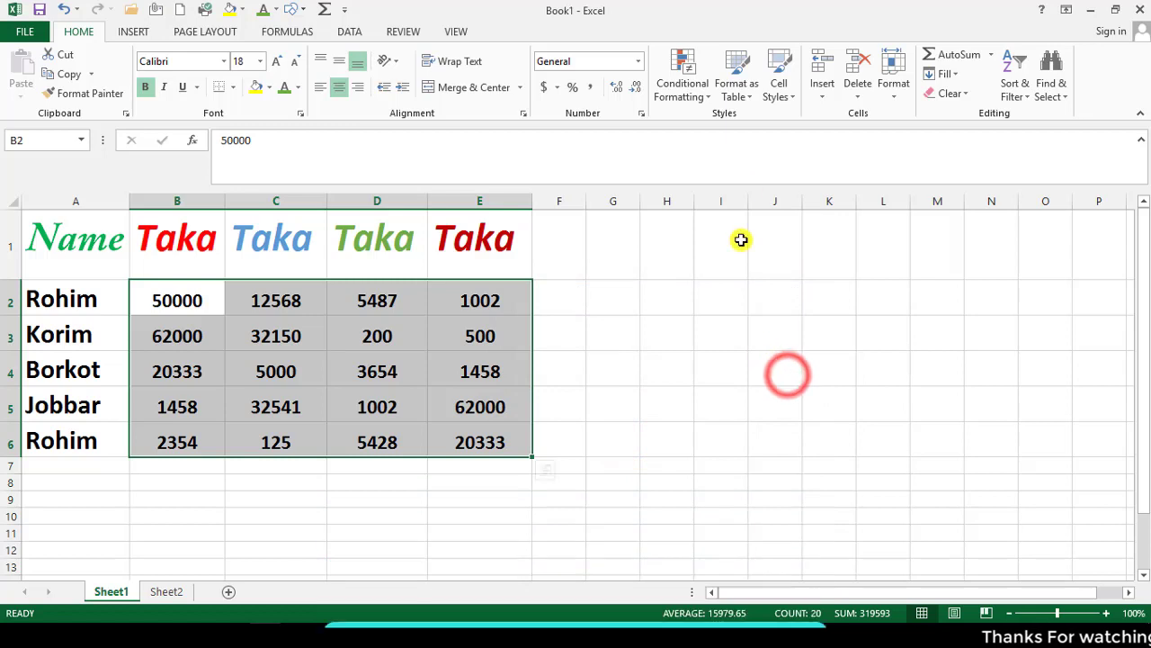
{"action": "left_click", "coordinate": [700, 94]}
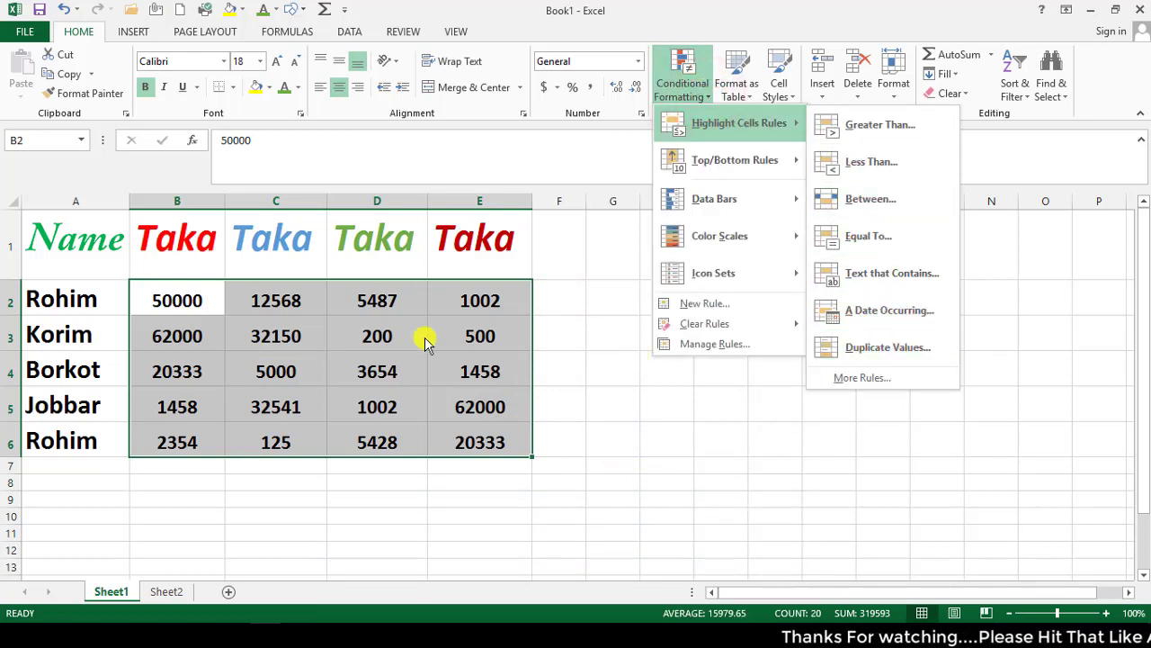
{"action": "left_click", "coordinate": [235, 378]}
{"action": "left_click", "coordinate": [175, 301]}
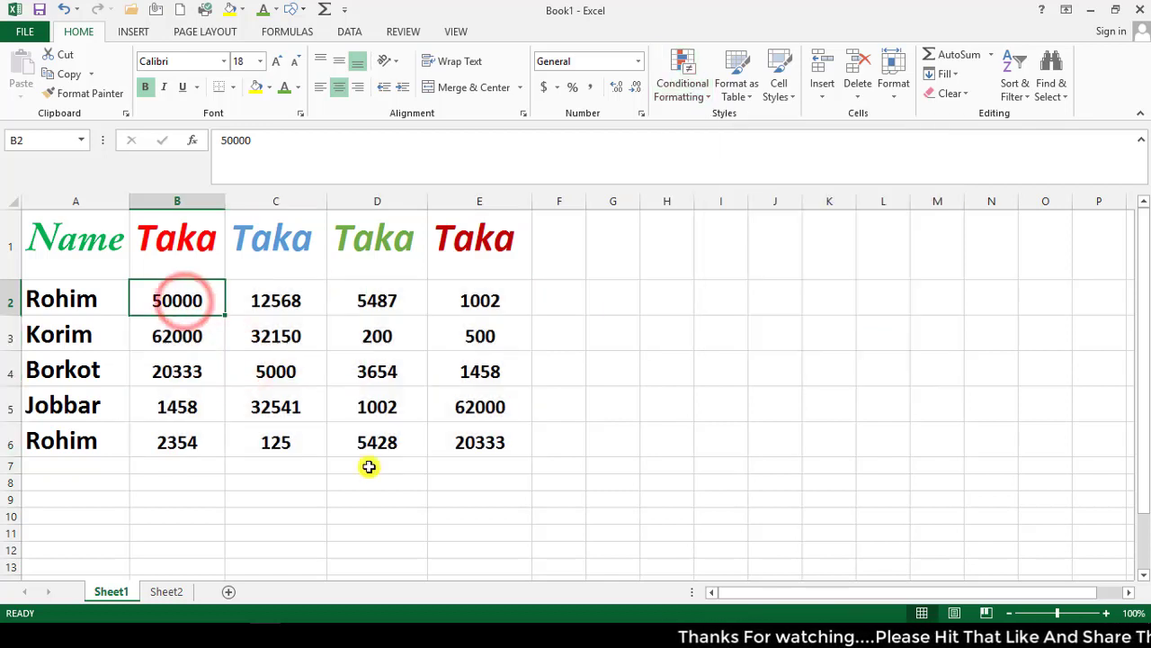
{"action": "left_click_drag", "start_coordinate": [143, 288], "coordinate": [479, 438]}
{"action": "left_click", "coordinate": [707, 98]}
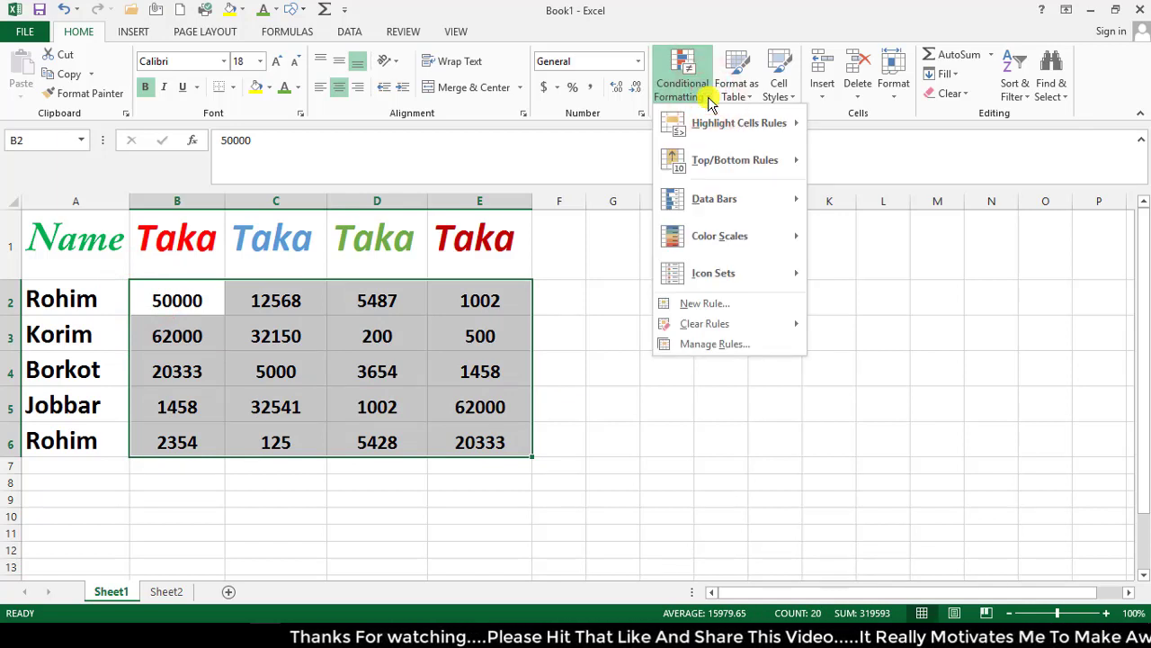
{"action": "mouse_move", "coordinate": [781, 123]}
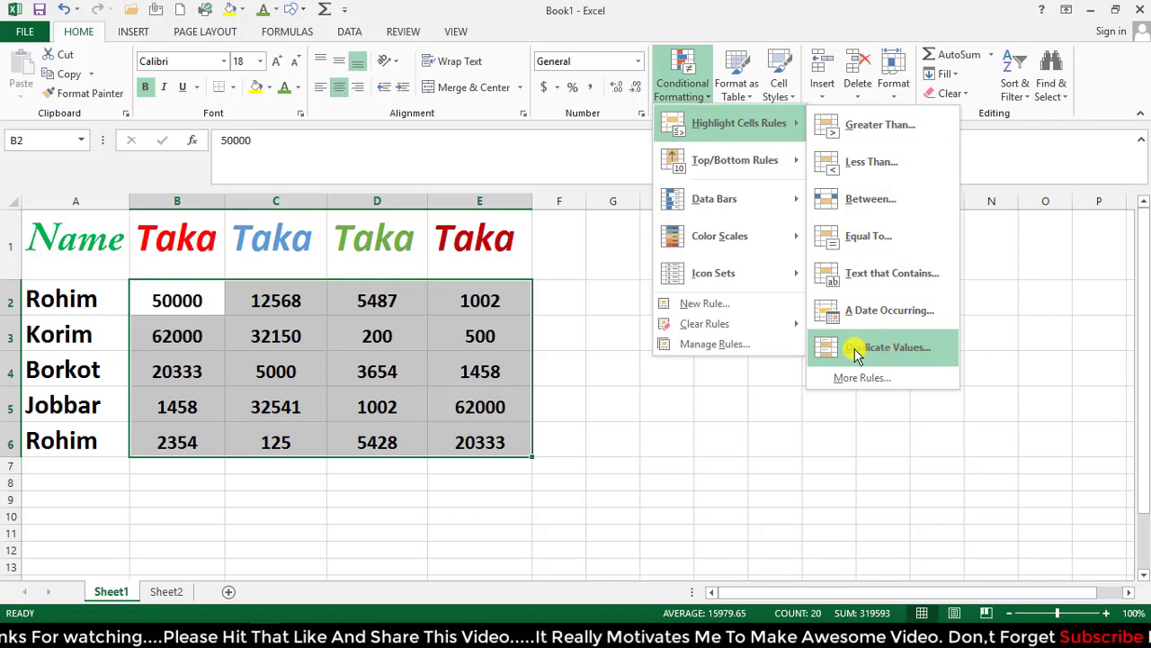
{"action": "left_click", "coordinate": [900, 351]}
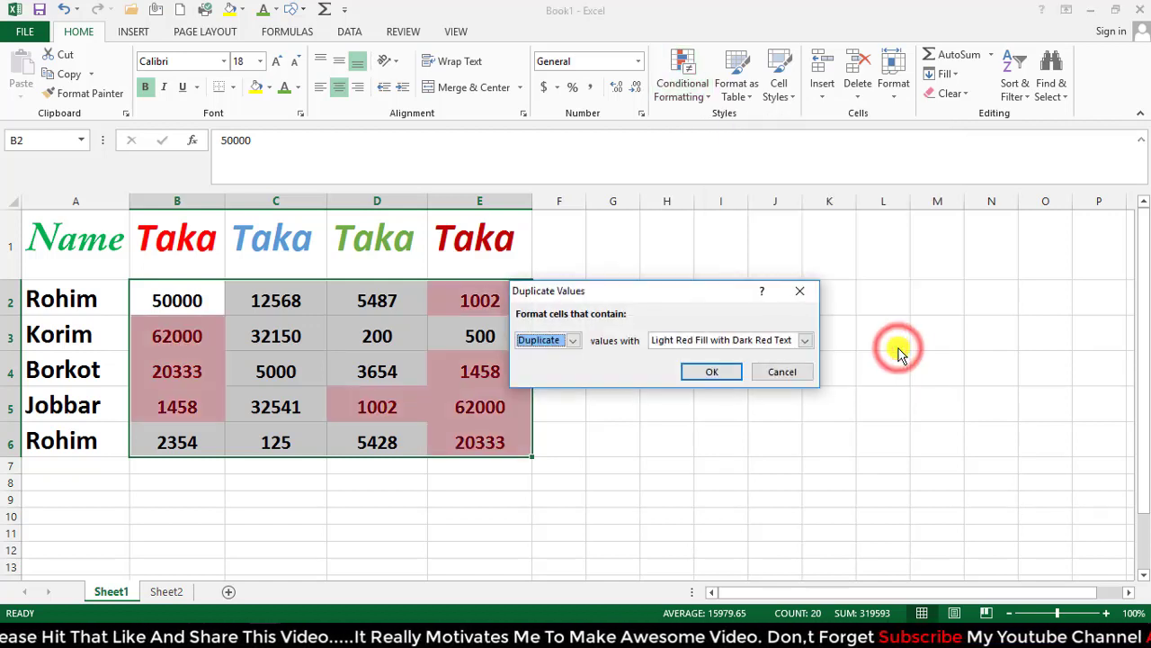
{"action": "left_click_drag", "start_coordinate": [663, 296], "coordinate": [829, 260]}
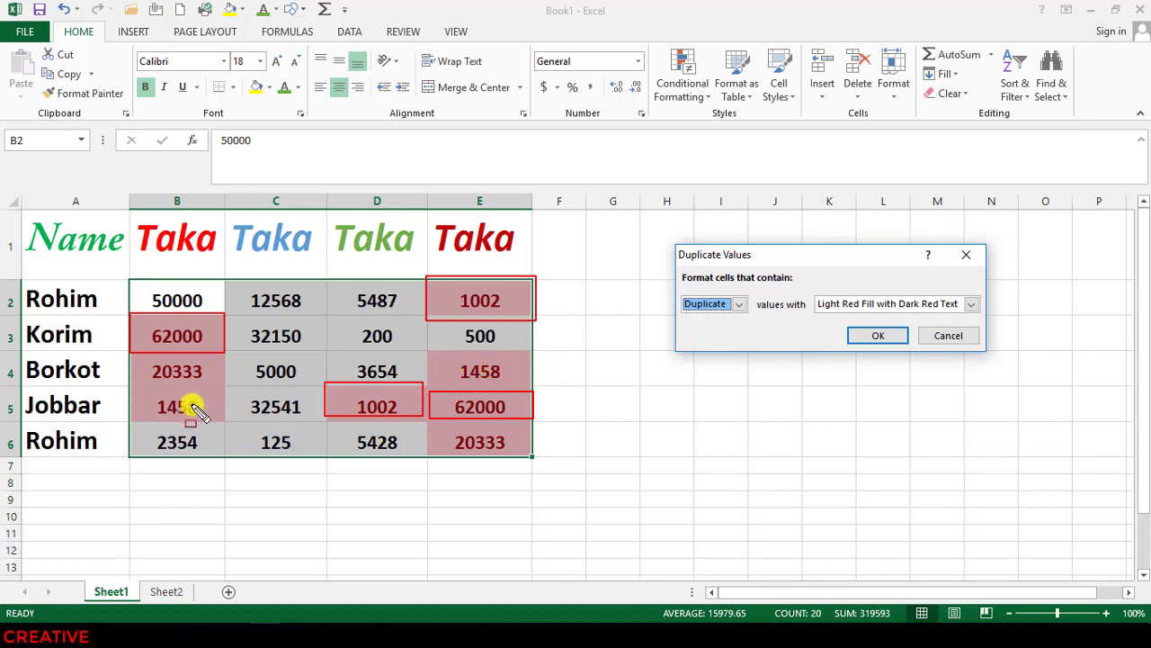
{"action": "left_click", "coordinate": [962, 335]}
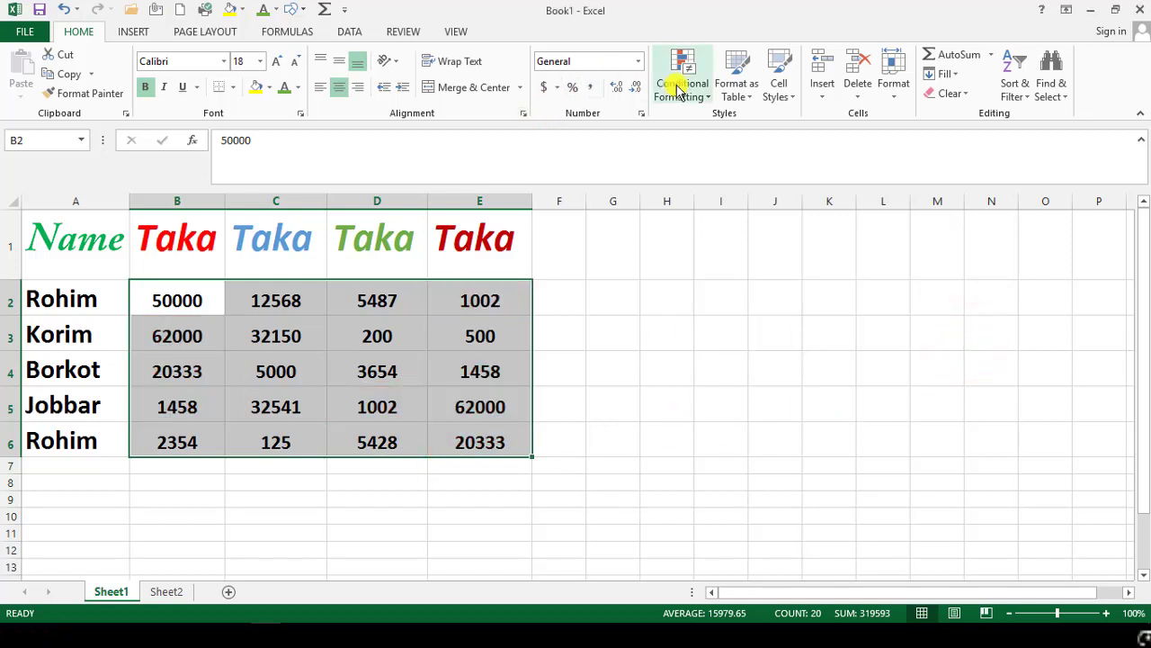
{"action": "left_click", "coordinate": [711, 95]}
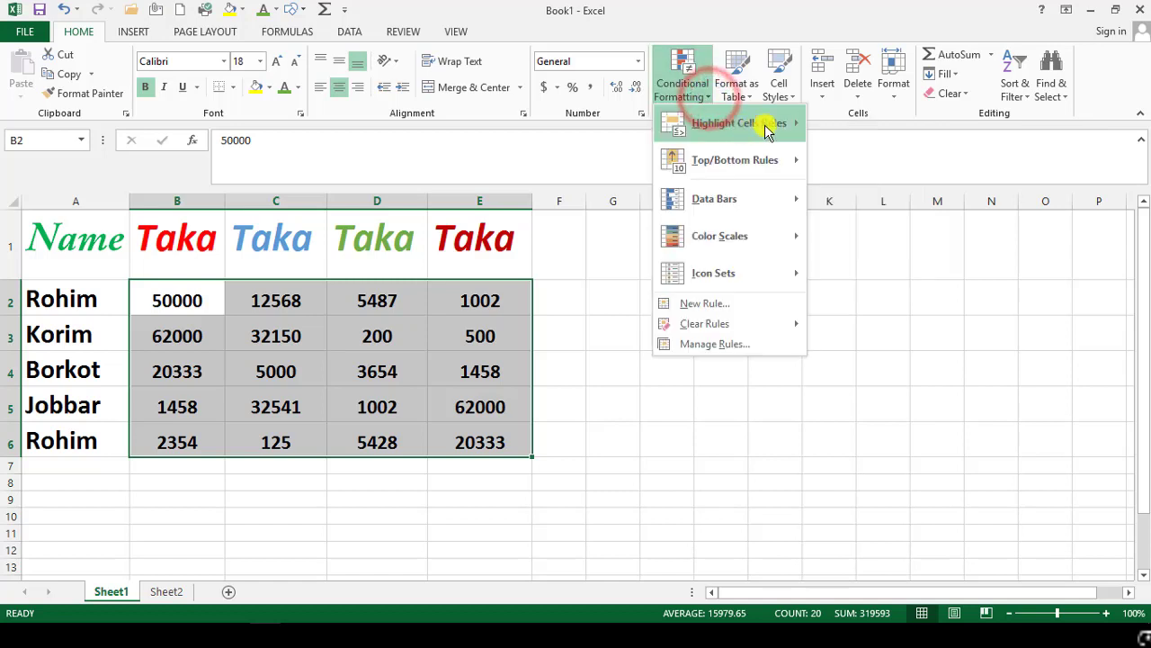
{"action": "mouse_move", "coordinate": [729, 123]}
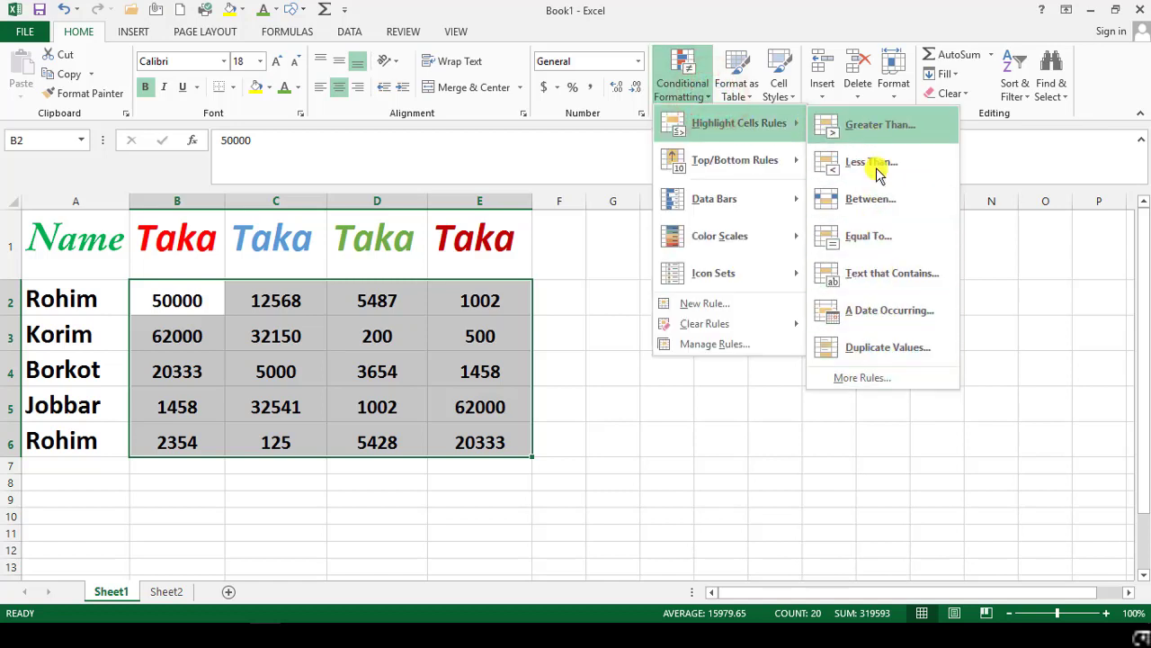
{"action": "left_click", "coordinate": [863, 378]}
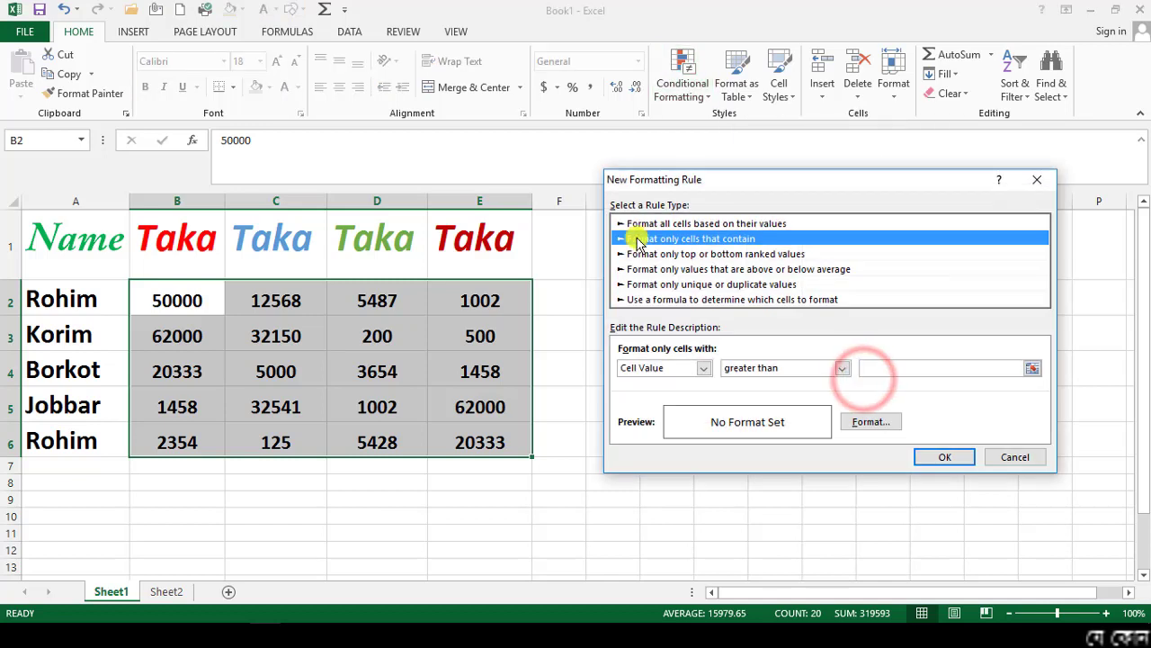
{"action": "left_click", "coordinate": [701, 368]}
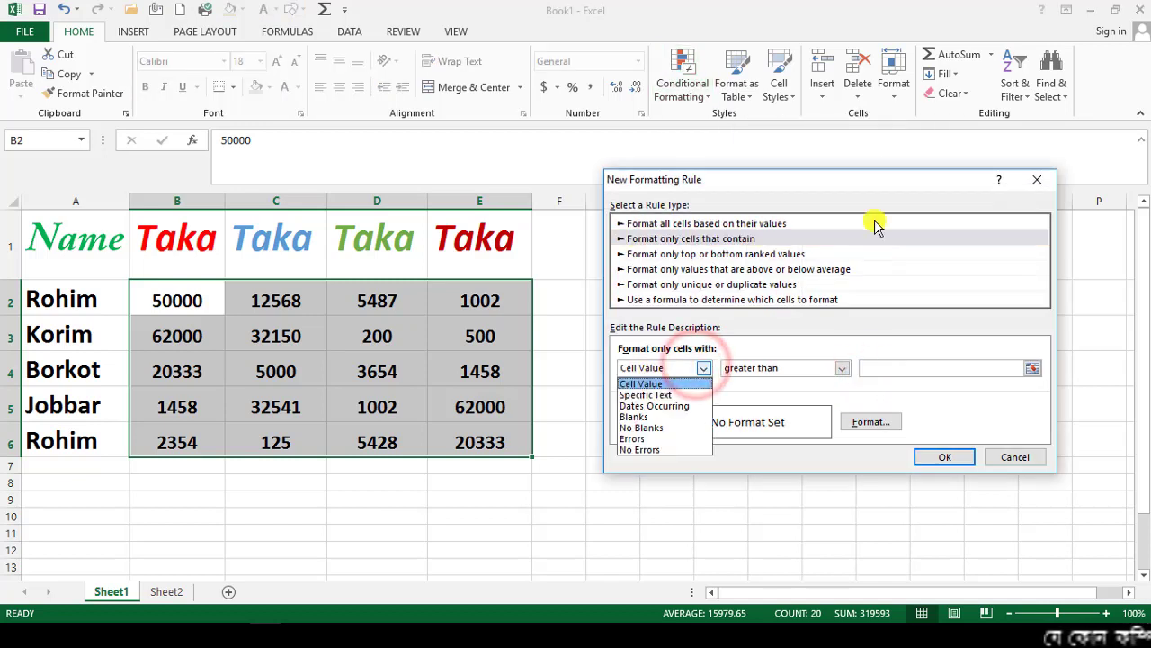
{"action": "left_click", "coordinate": [818, 184]}
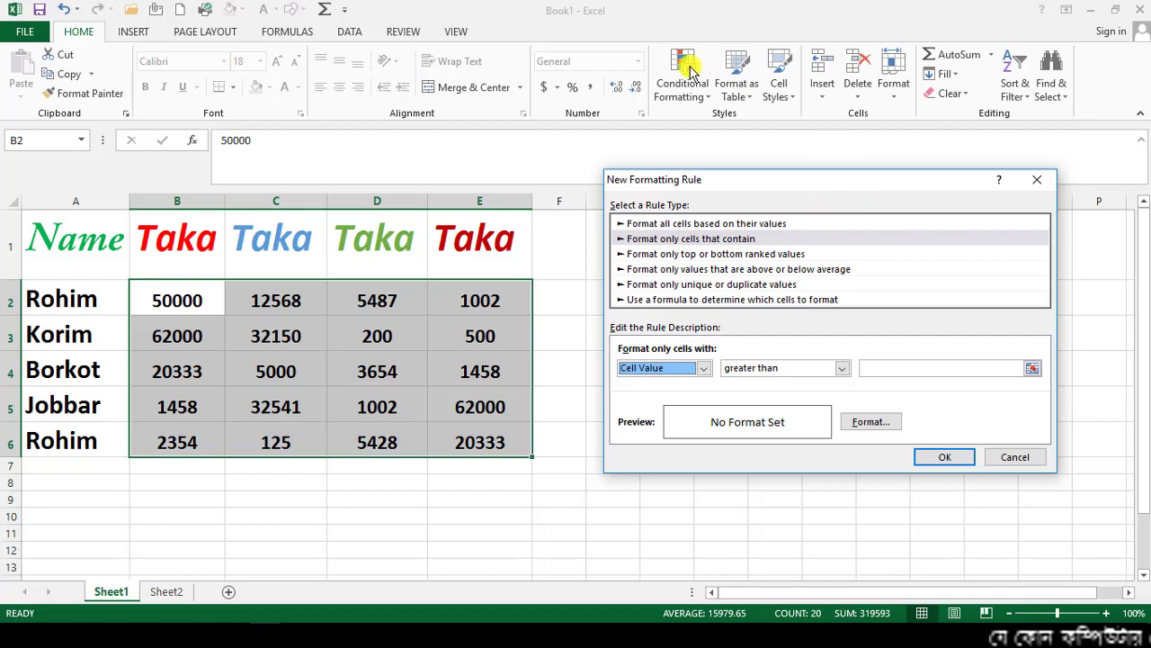
{"action": "left_click", "coordinate": [766, 370]}
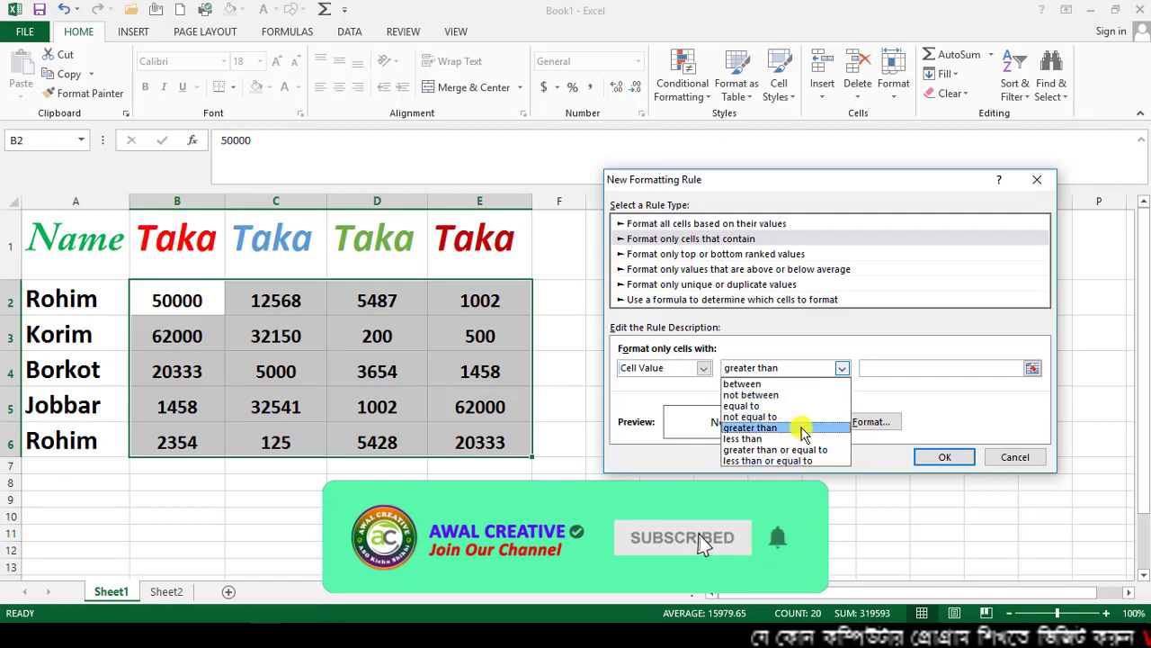
{"action": "left_click", "coordinate": [787, 368]}
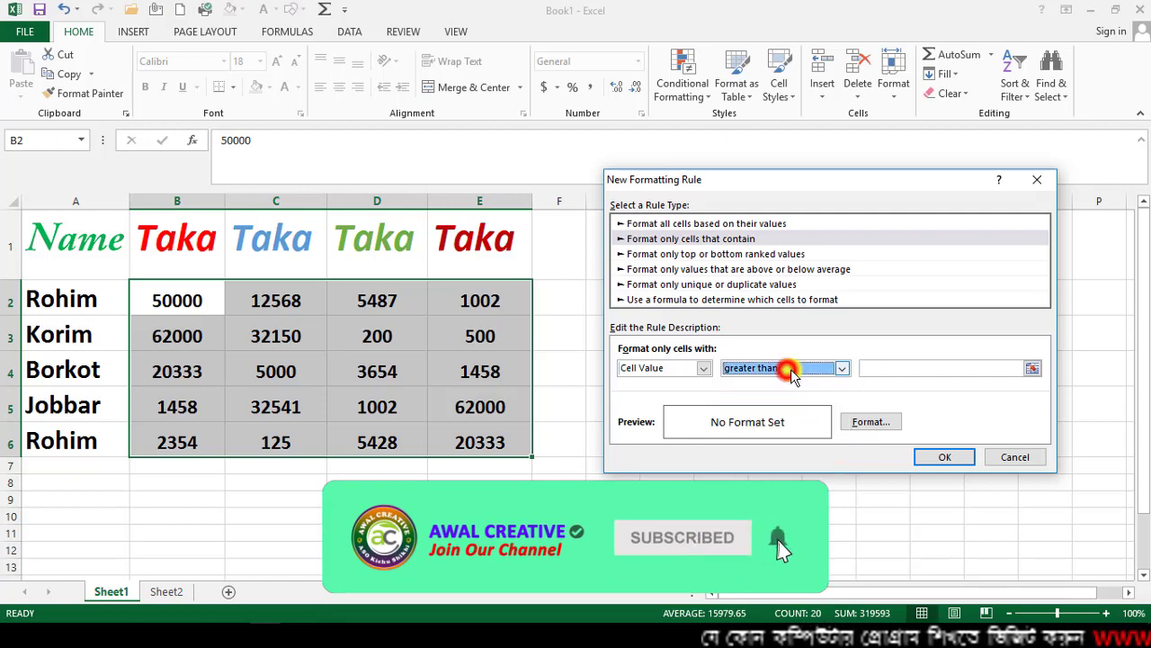
{"action": "left_click", "coordinate": [1015, 457]}
Reselect B2:E6 and bring up the Top/Bottom Rules submenu under Conditional Formatting.
{"action": "left_click", "coordinate": [708, 98]}
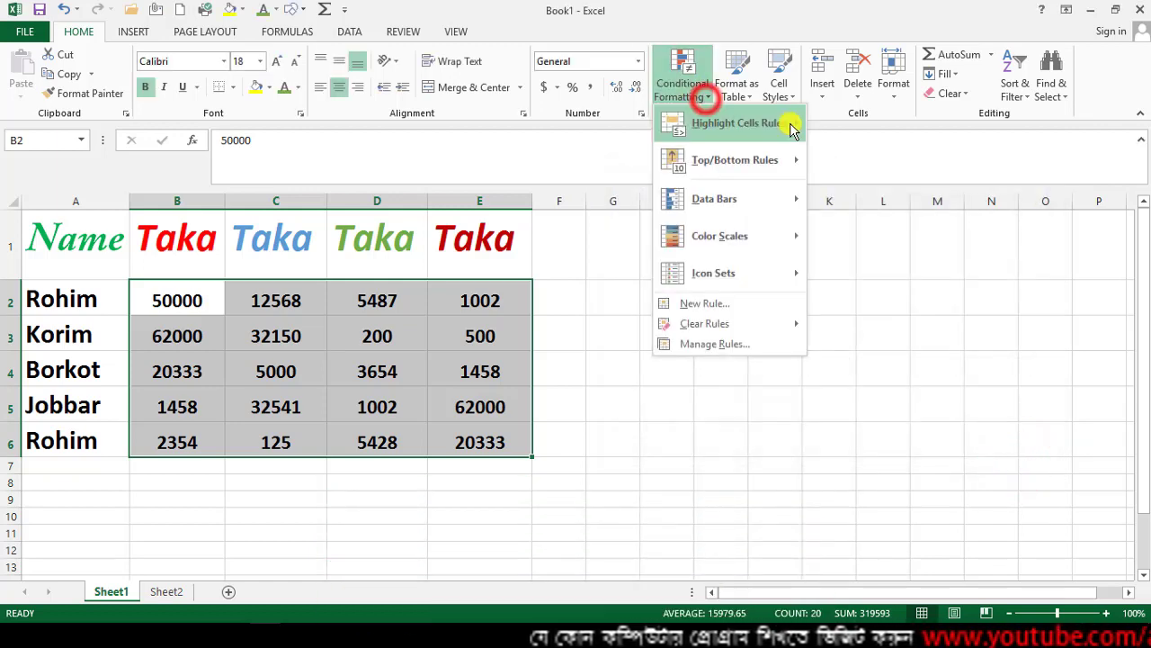
{"action": "mouse_move", "coordinate": [796, 123]}
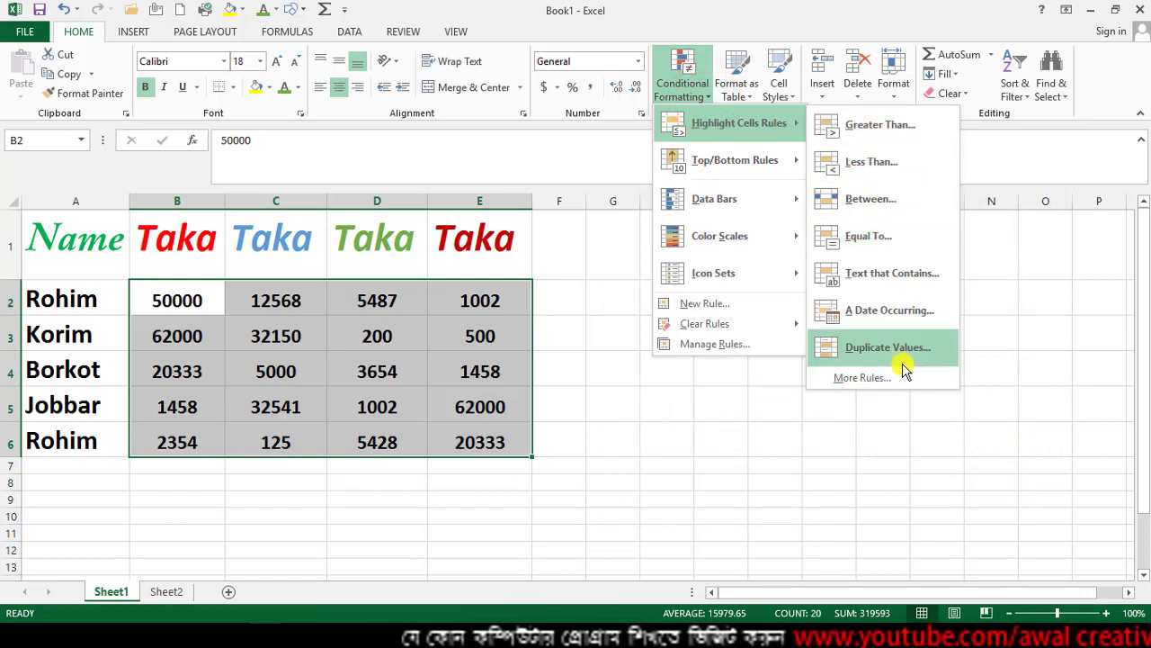
{"action": "left_click", "coordinate": [591, 162]}
{"action": "left_click", "coordinate": [691, 90]}
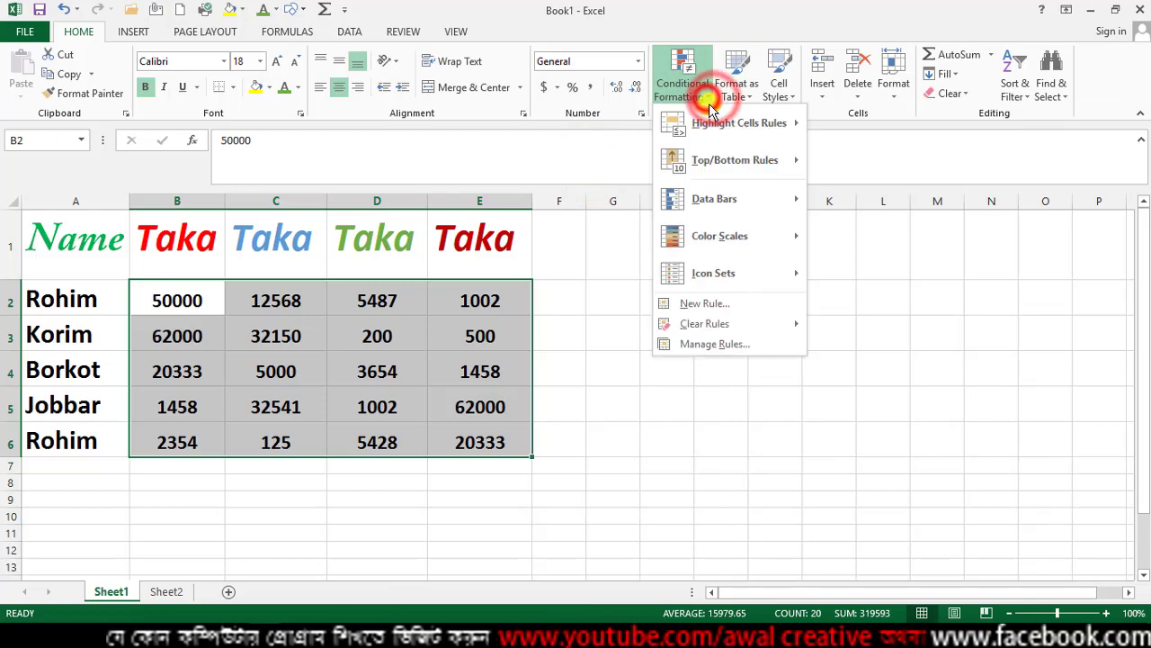
{"action": "mouse_move", "coordinate": [785, 173]}
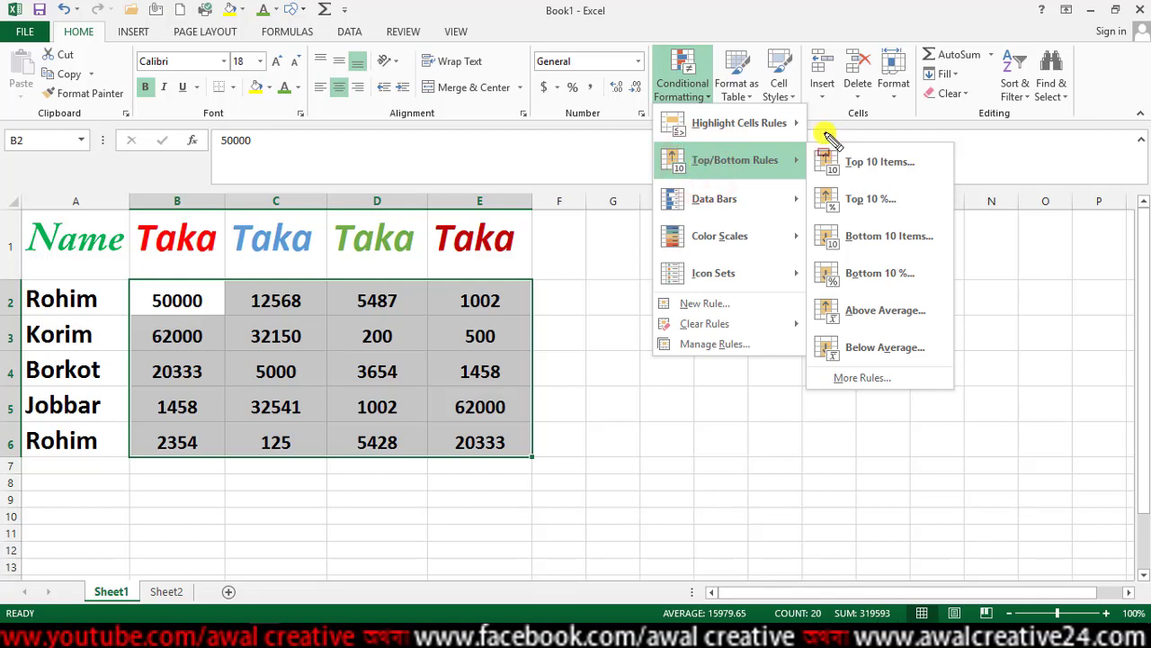
{"action": "mouse_move", "coordinate": [808, 144]}
{"action": "left_mouse_down"}
{"action": "mouse_move", "coordinate": [848, 381]}
{"action": "mouse_move", "coordinate": [966, 394]}
{"action": "left_mouse_up"}
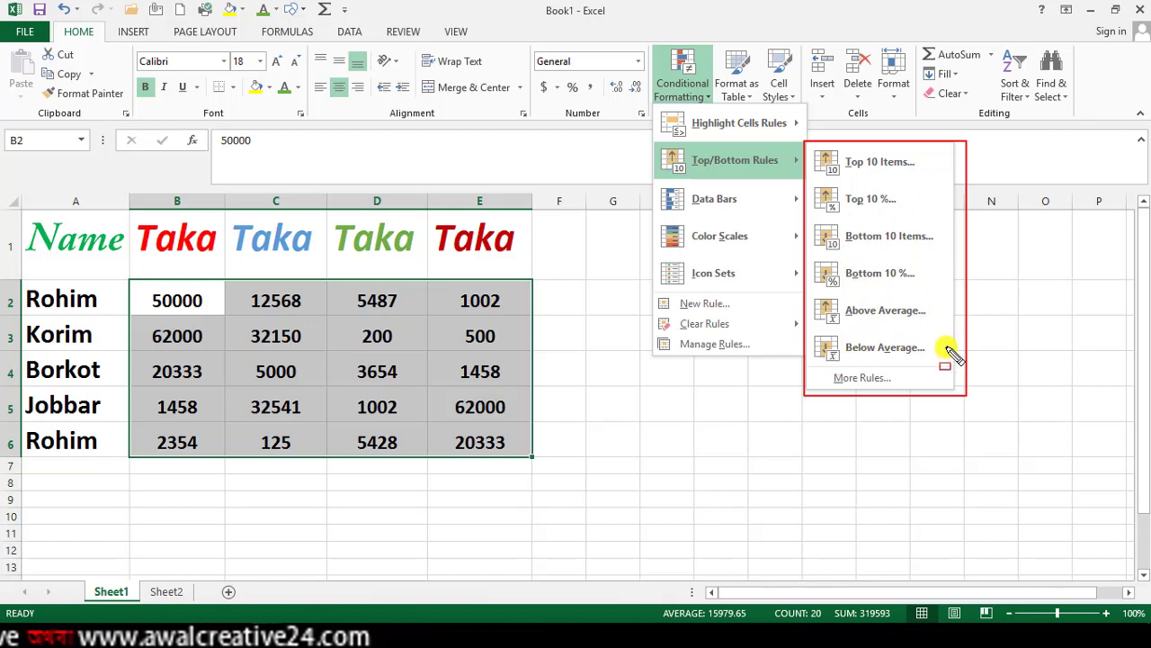
{"action": "left_click", "coordinate": [888, 324]}
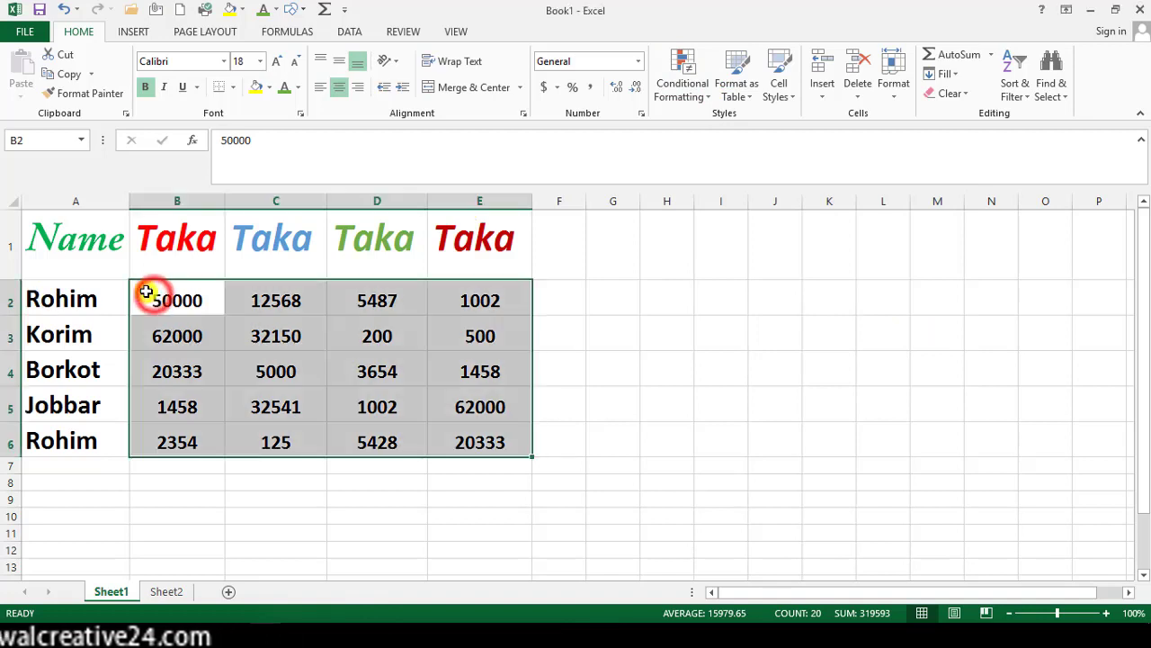
{"action": "left_click_drag", "start_coordinate": [154, 300], "coordinate": [499, 430]}
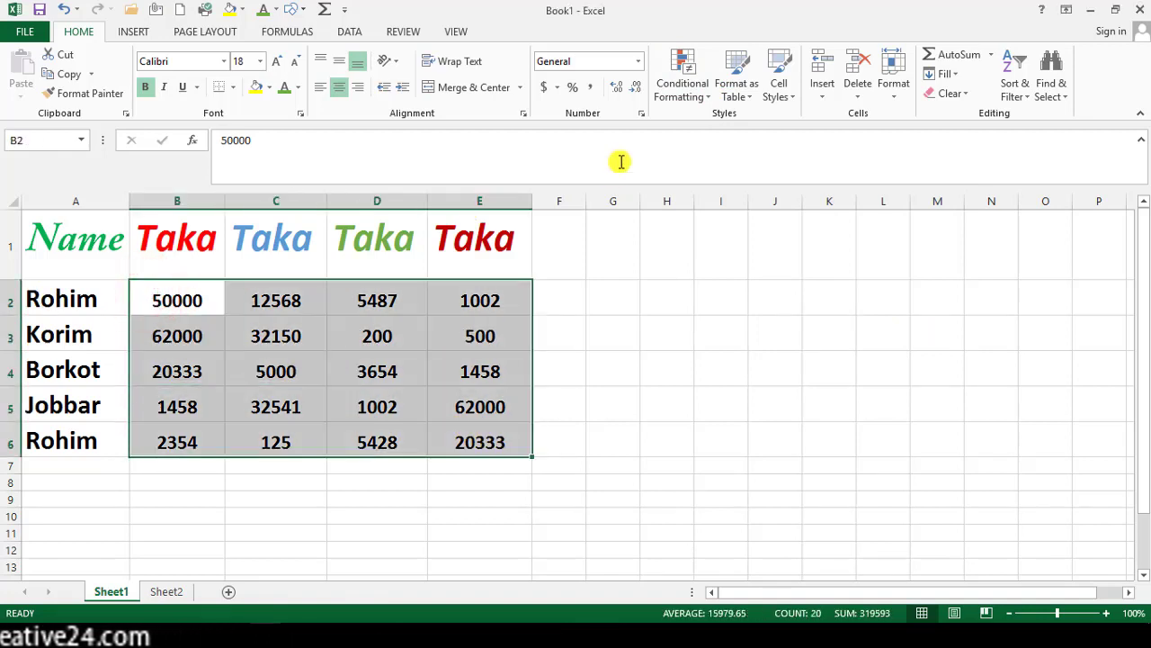
{"action": "left_click", "coordinate": [711, 99]}
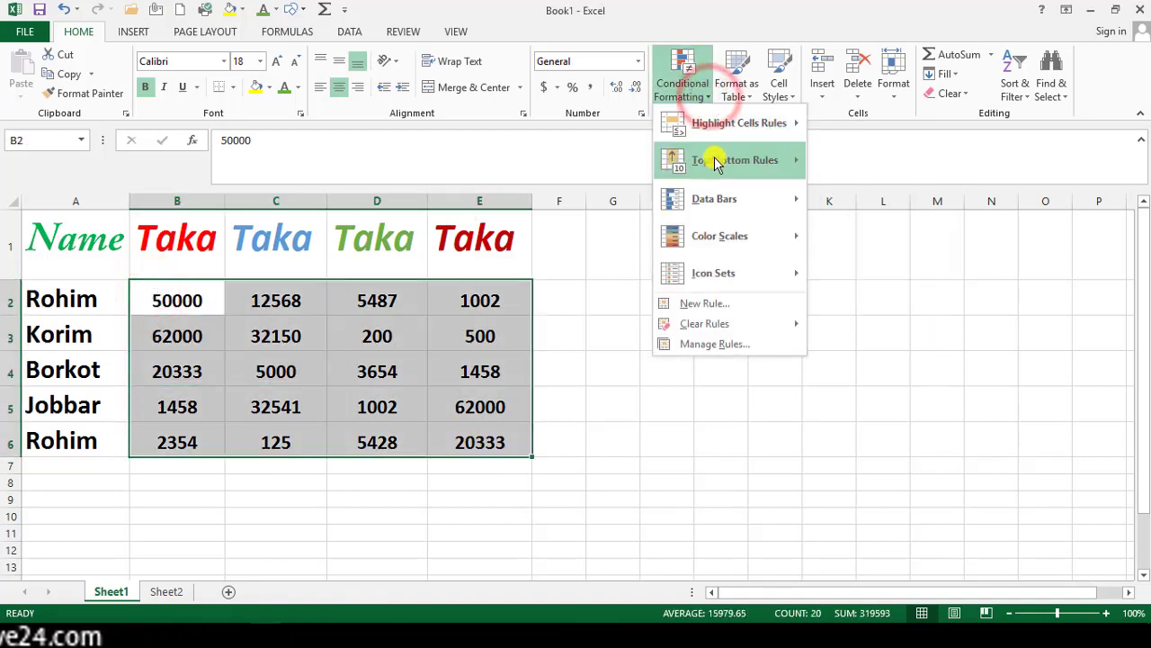
{"action": "mouse_move", "coordinate": [746, 159]}
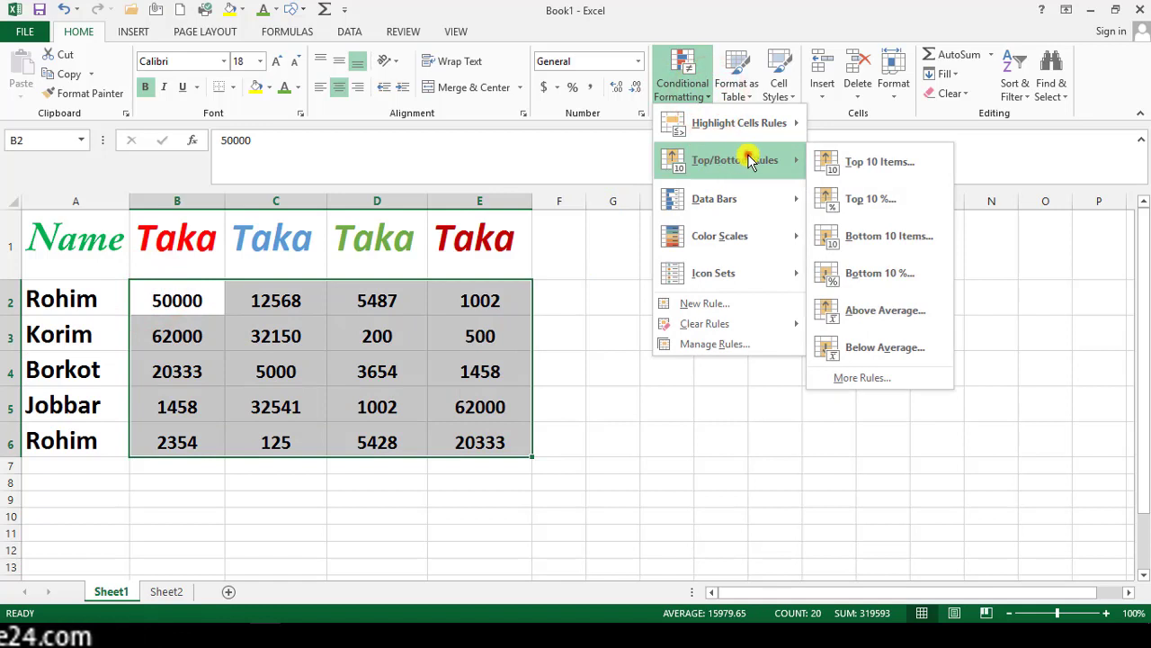
Start a Top 10 Items rule and lower the count to highlight only the top 3 values.
{"action": "left_click", "coordinate": [886, 162]}
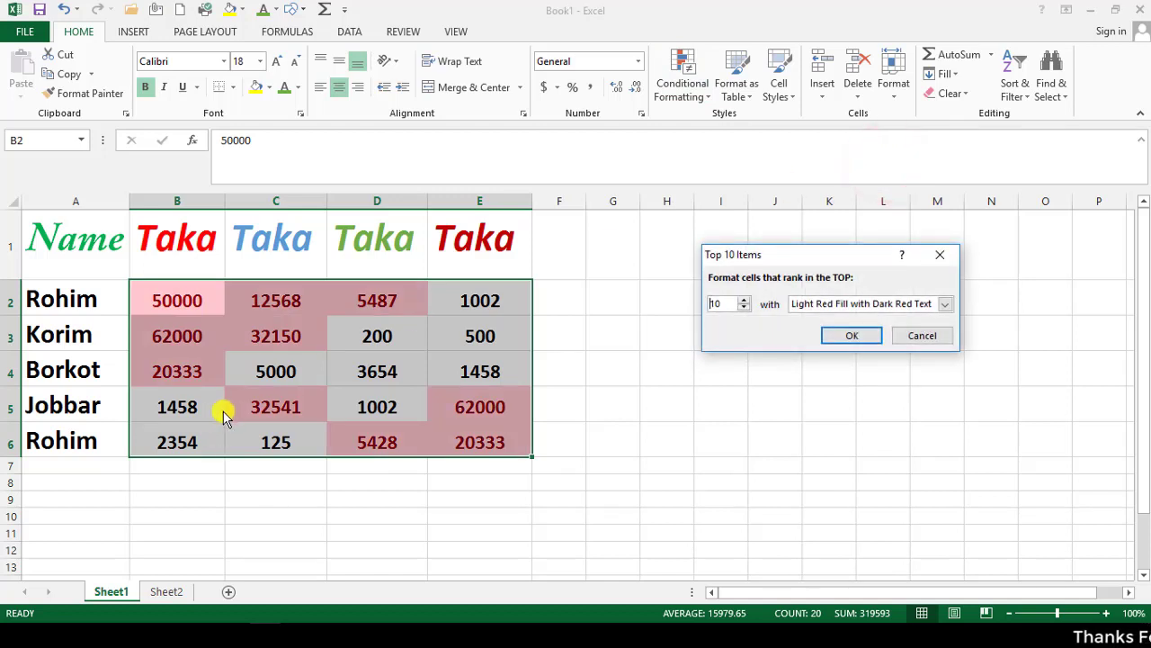
{"action": "left_click_drag", "start_coordinate": [821, 255], "coordinate": [759, 266]}
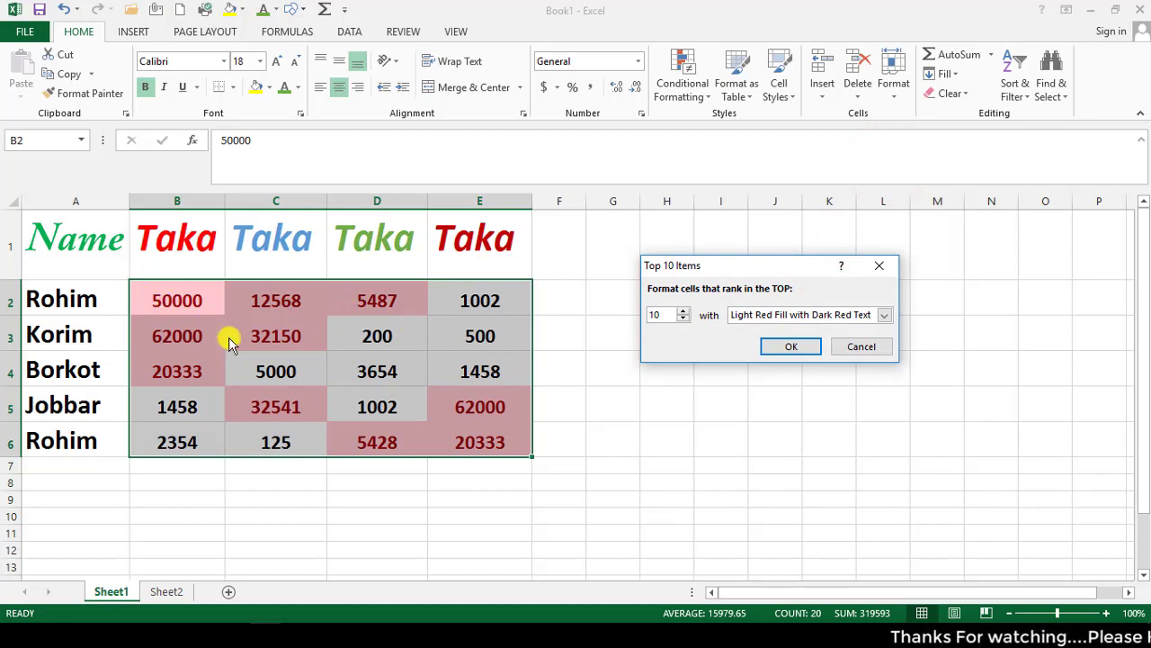
{"action": "left_click", "coordinate": [684, 320]}
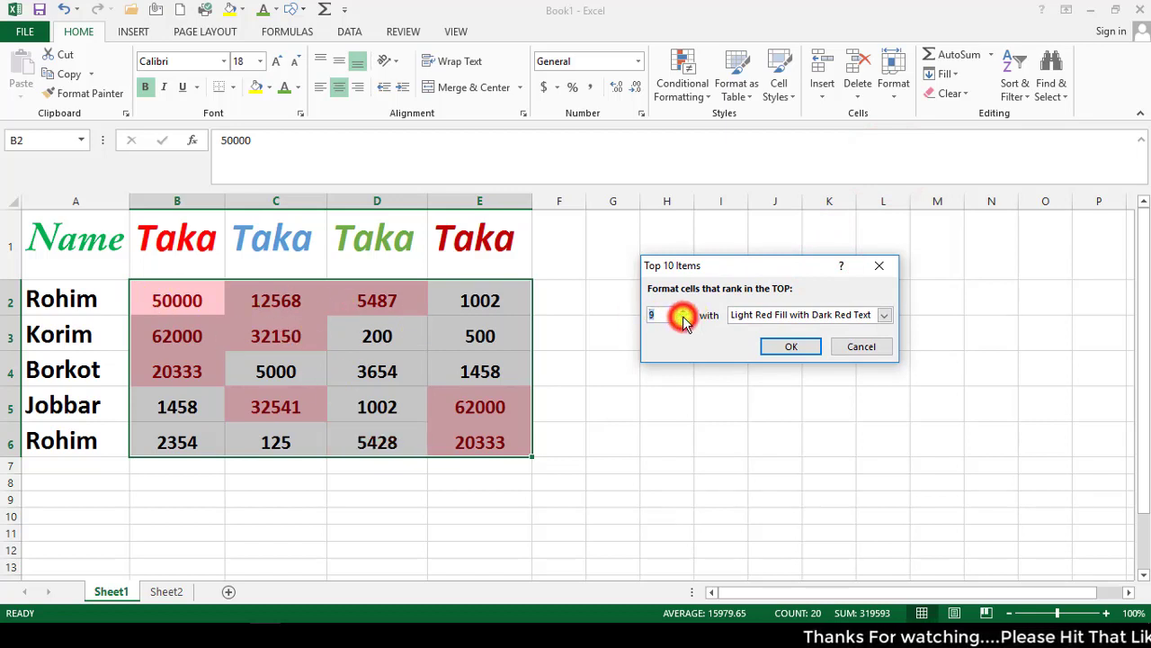
{"action": "left_click", "coordinate": [684, 320]}
{"action": "left_click", "coordinate": [683, 320]}
{"action": "left_click", "coordinate": [684, 320]}
{"action": "left_click", "coordinate": [684, 319]}
{"action": "left_click", "coordinate": [683, 319]}
{"action": "left_click", "coordinate": [684, 319]}
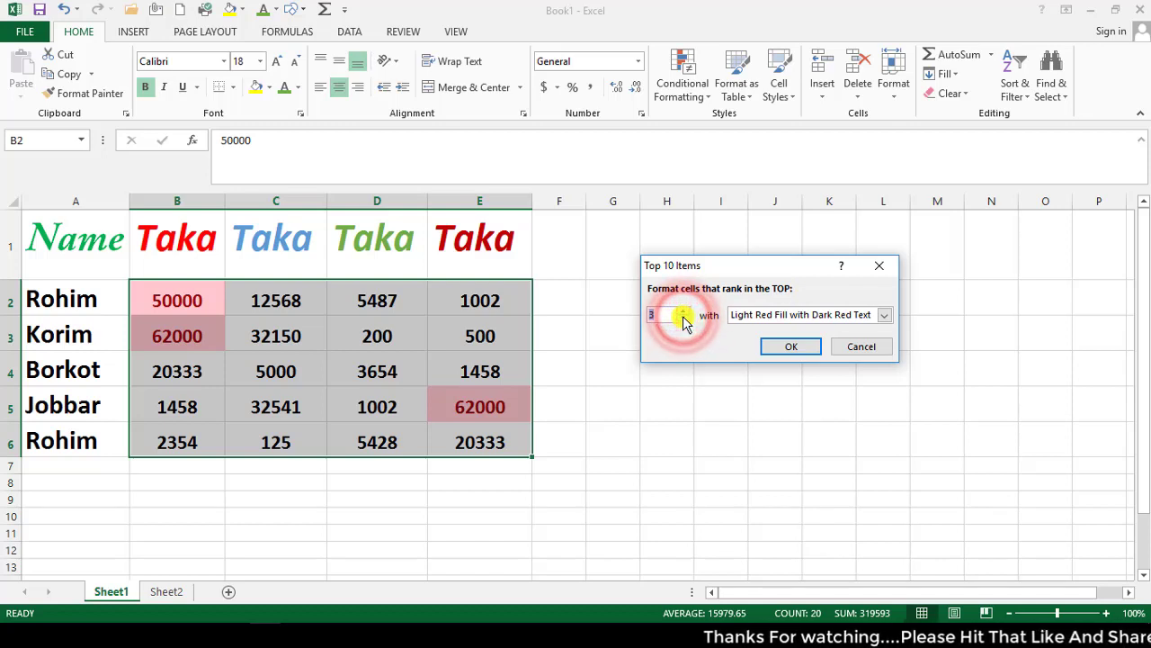
{"action": "left_click", "coordinate": [683, 319]}
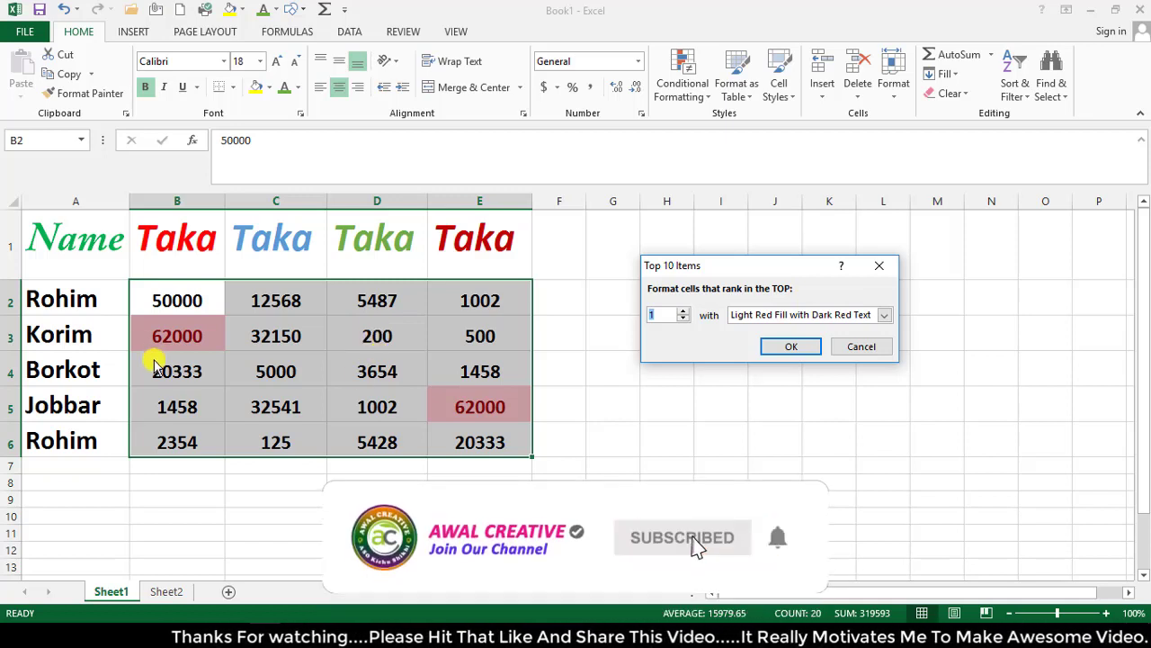
Raise the top count to 9, lower it again, then cancel the rule.
{"action": "left_click", "coordinate": [682, 310]}
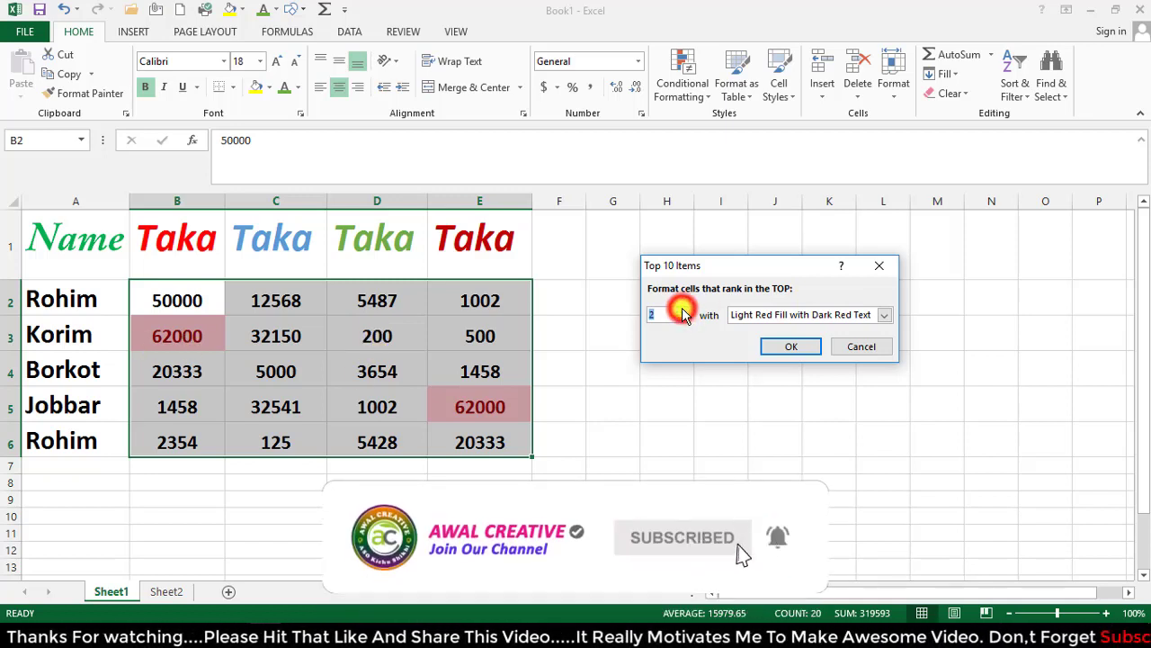
{"action": "left_click", "coordinate": [682, 309]}
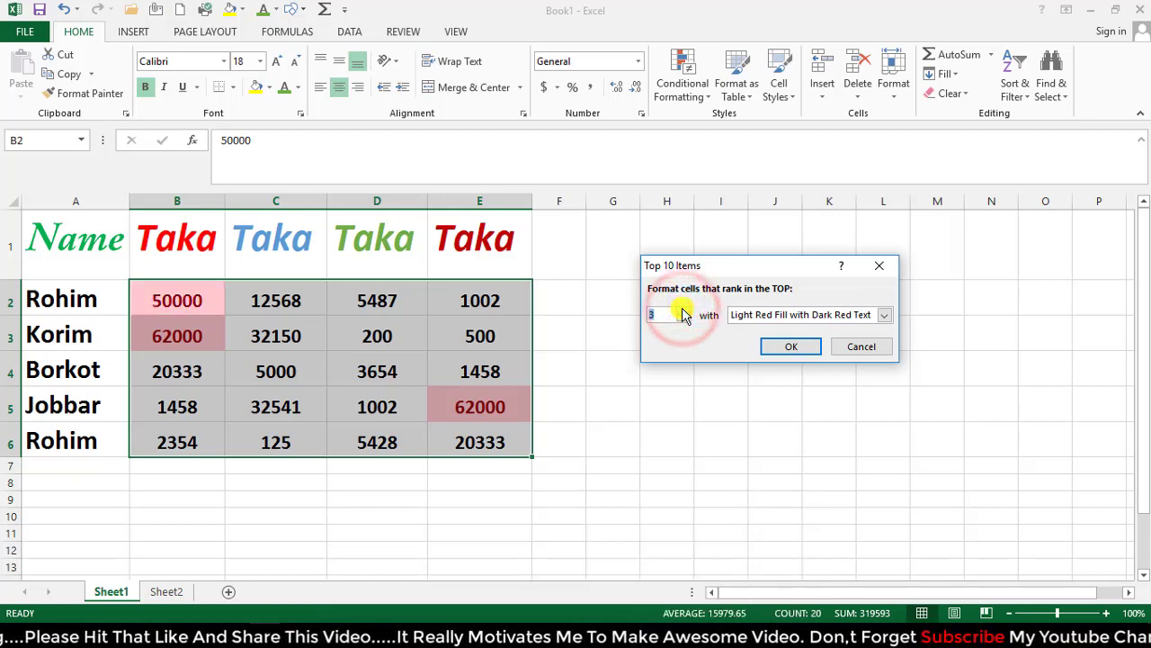
{"action": "left_click", "coordinate": [681, 309]}
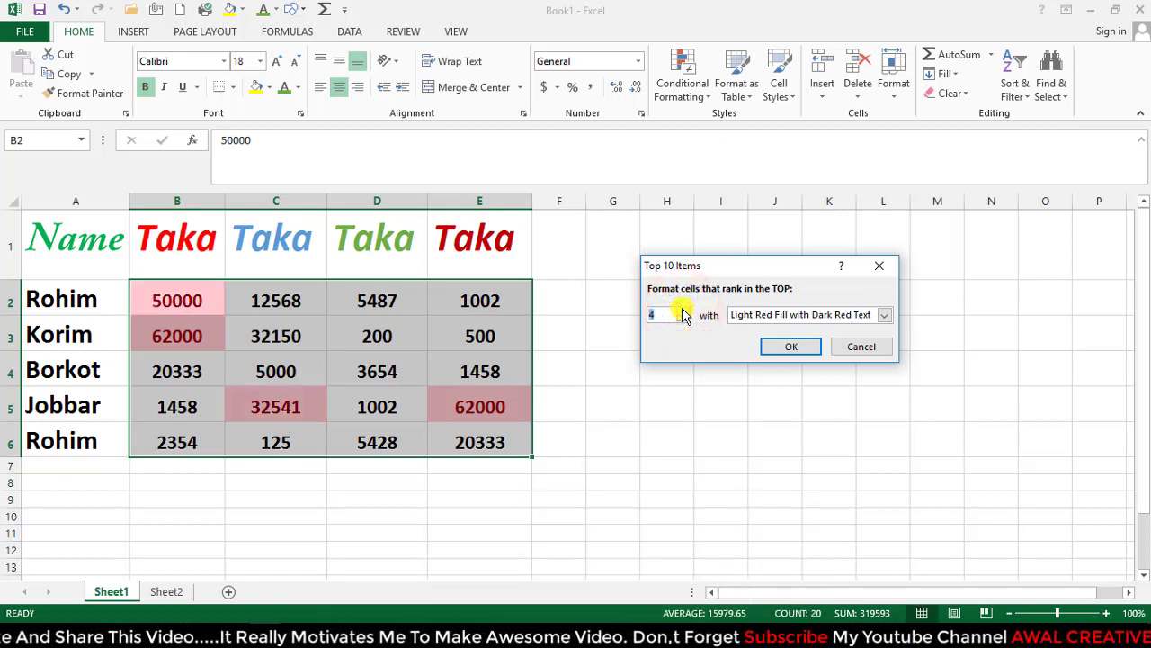
{"action": "left_click", "coordinate": [683, 309]}
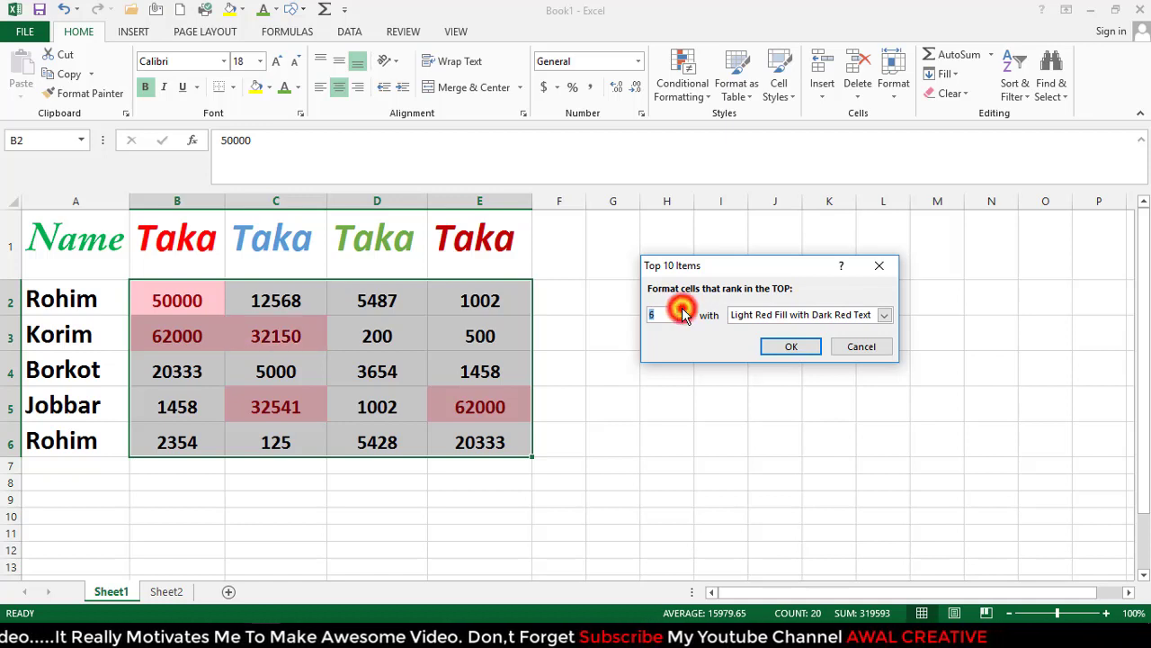
{"action": "left_click", "coordinate": [682, 309]}
{"action": "left_click", "coordinate": [683, 310]}
{"action": "left_click", "coordinate": [682, 310]}
{"action": "left_click", "coordinate": [683, 309]}
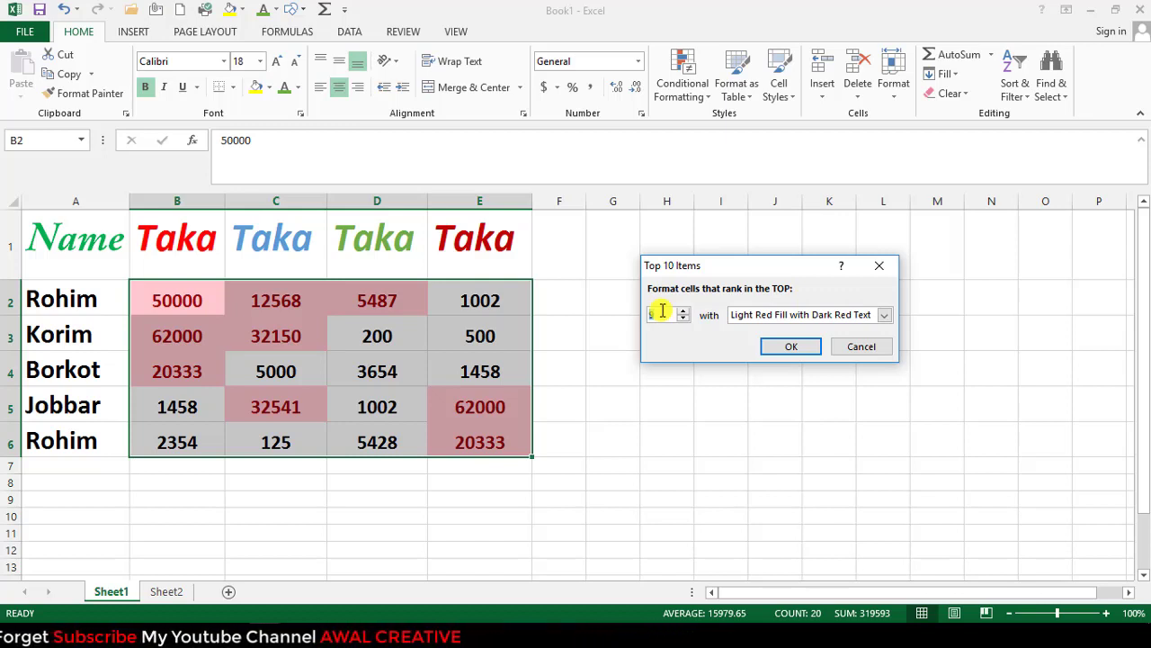
{"action": "left_click", "coordinate": [684, 319]}
{"action": "left_click", "coordinate": [684, 319]}
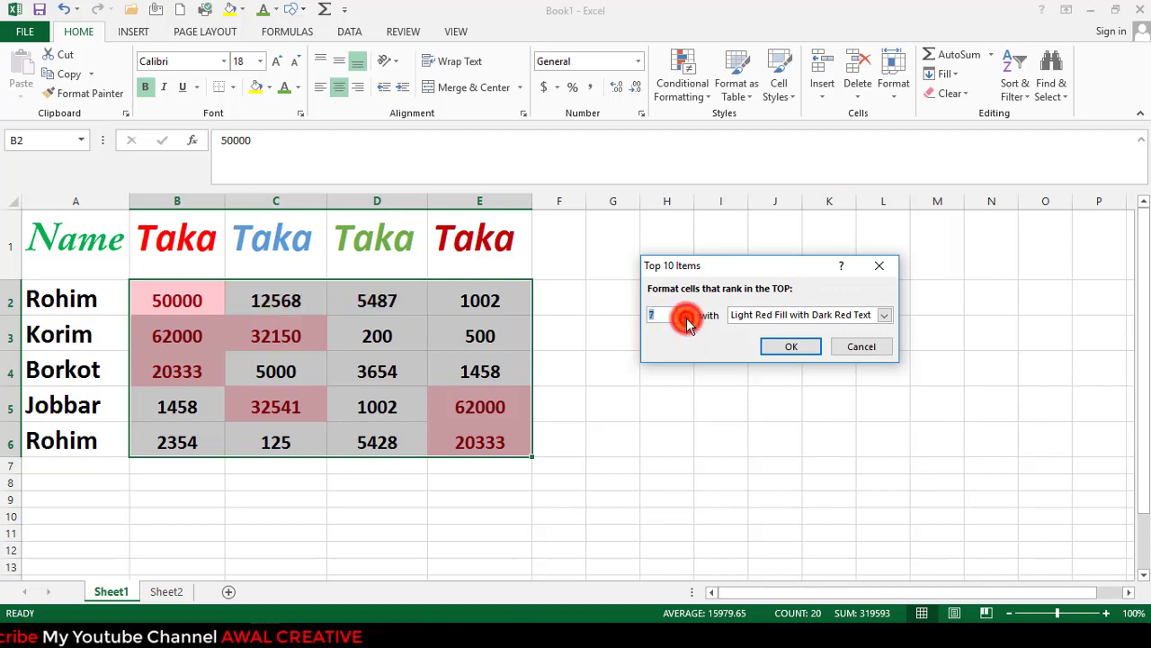
{"action": "left_click", "coordinate": [684, 320]}
{"action": "left_click", "coordinate": [683, 320]}
{"action": "left_click", "coordinate": [861, 347]}
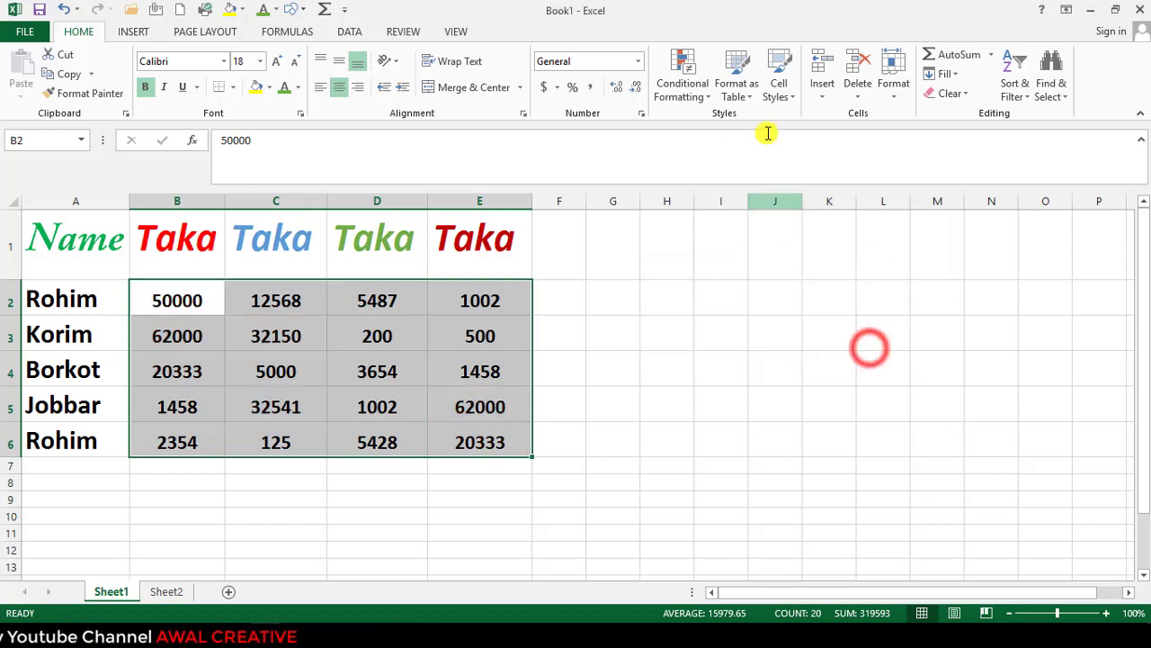
{"action": "left_click", "coordinate": [707, 93]}
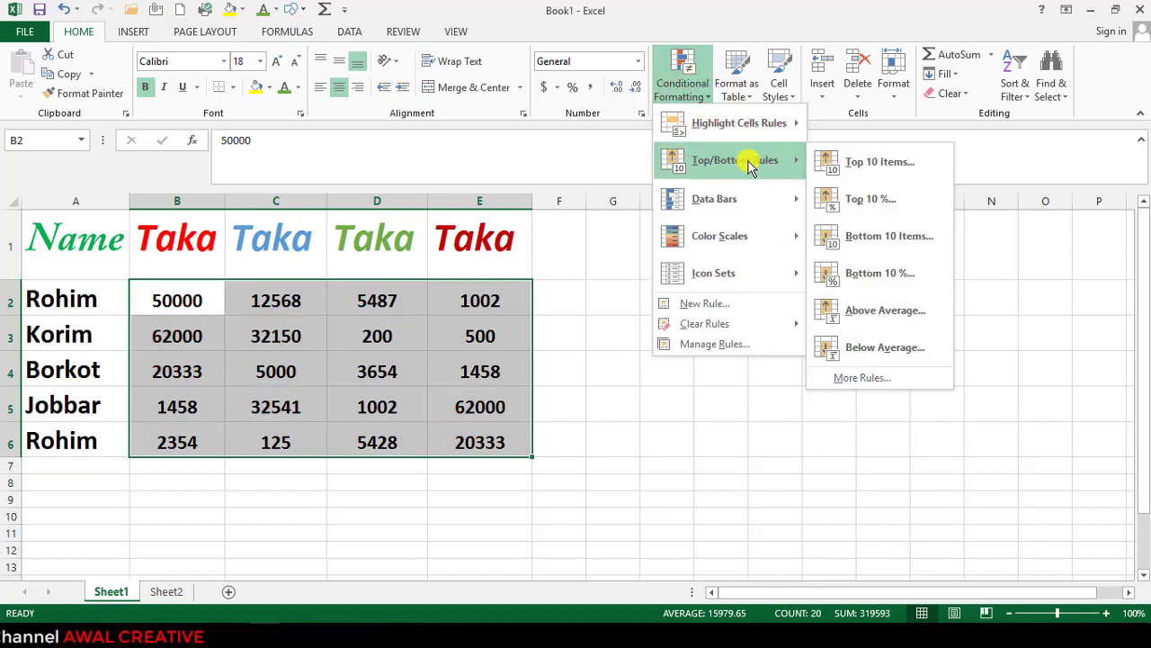
{"action": "left_click", "coordinate": [877, 205]}
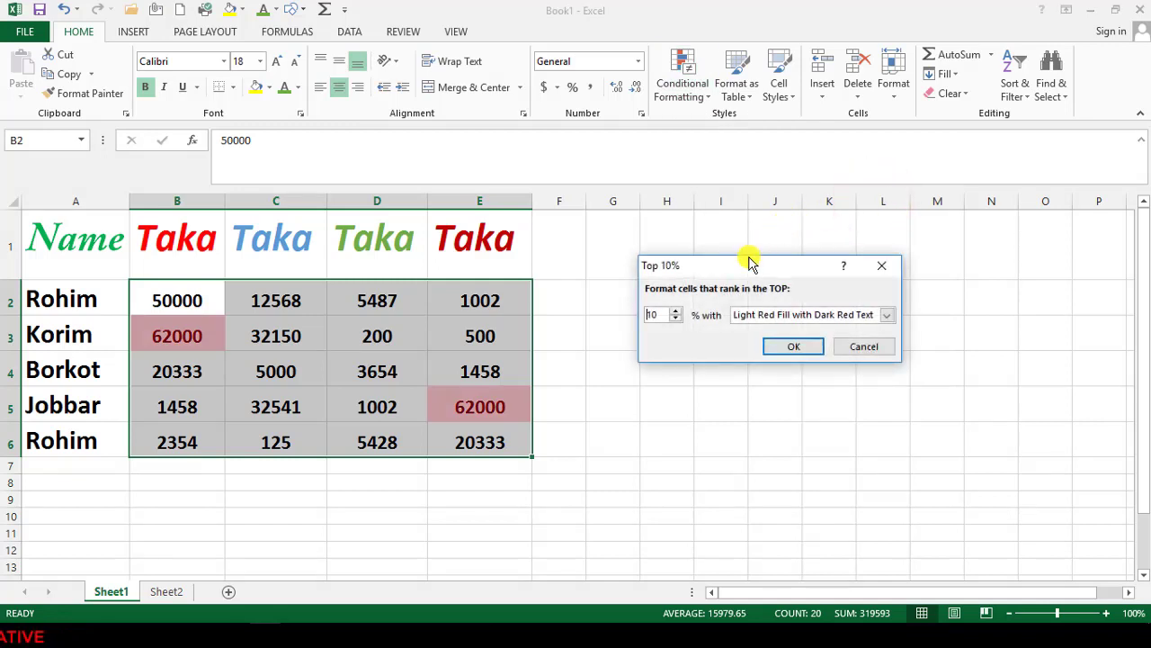
{"action": "left_click_drag", "start_coordinate": [727, 274], "coordinate": [707, 272]}
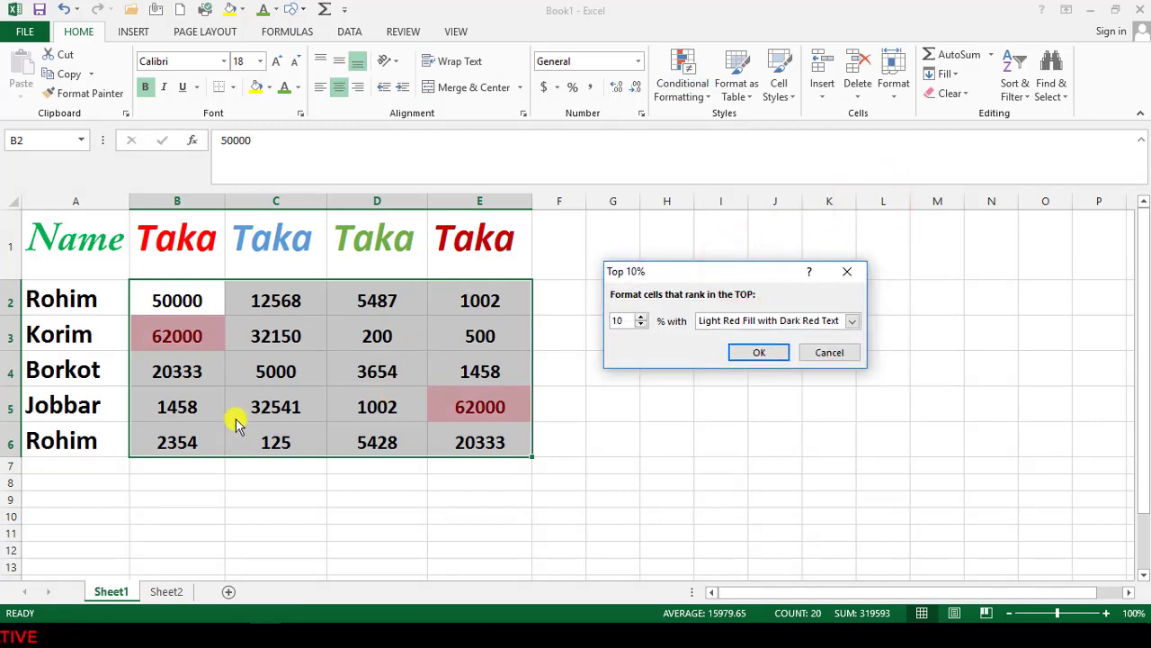
{"action": "left_click", "coordinate": [639, 317]}
{"action": "left_click", "coordinate": [639, 316]}
{"action": "left_click", "coordinate": [640, 317]}
{"action": "left_click", "coordinate": [640, 316]}
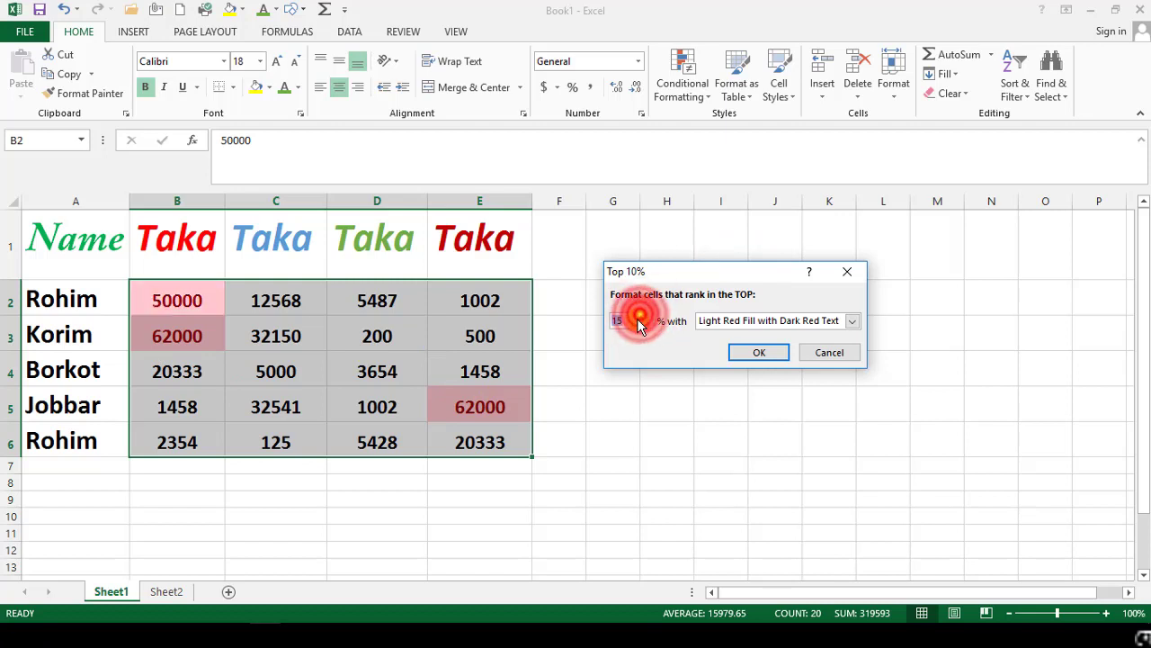
{"action": "left_click", "coordinate": [640, 327]}
{"action": "left_click", "coordinate": [639, 328]}
{"action": "left_click", "coordinate": [640, 328]}
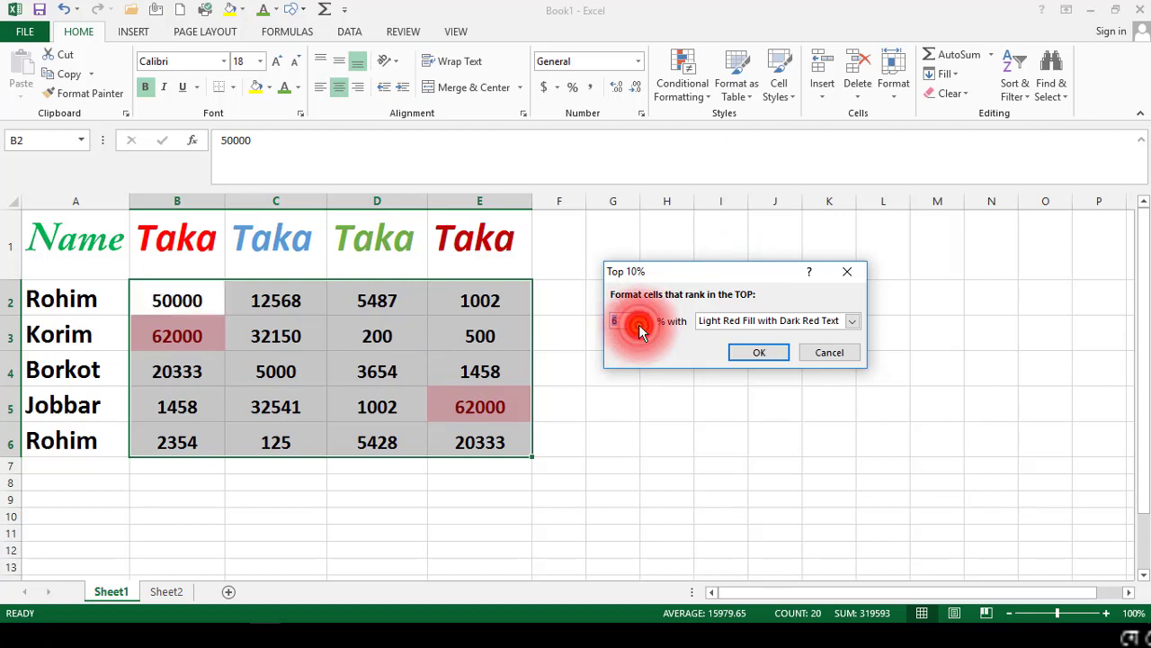
{"action": "left_click", "coordinate": [639, 328]}
{"action": "left_click", "coordinate": [639, 328]}
{"action": "left_click", "coordinate": [640, 328]}
{"action": "left_click", "coordinate": [639, 327]}
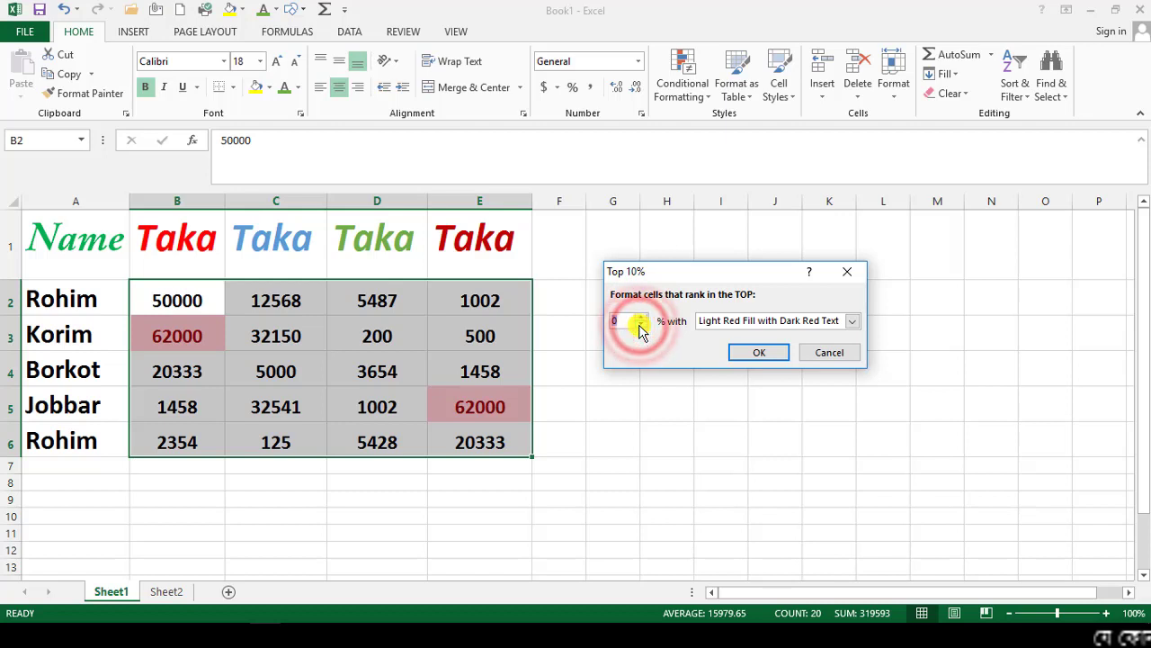
{"action": "left_click", "coordinate": [639, 327]}
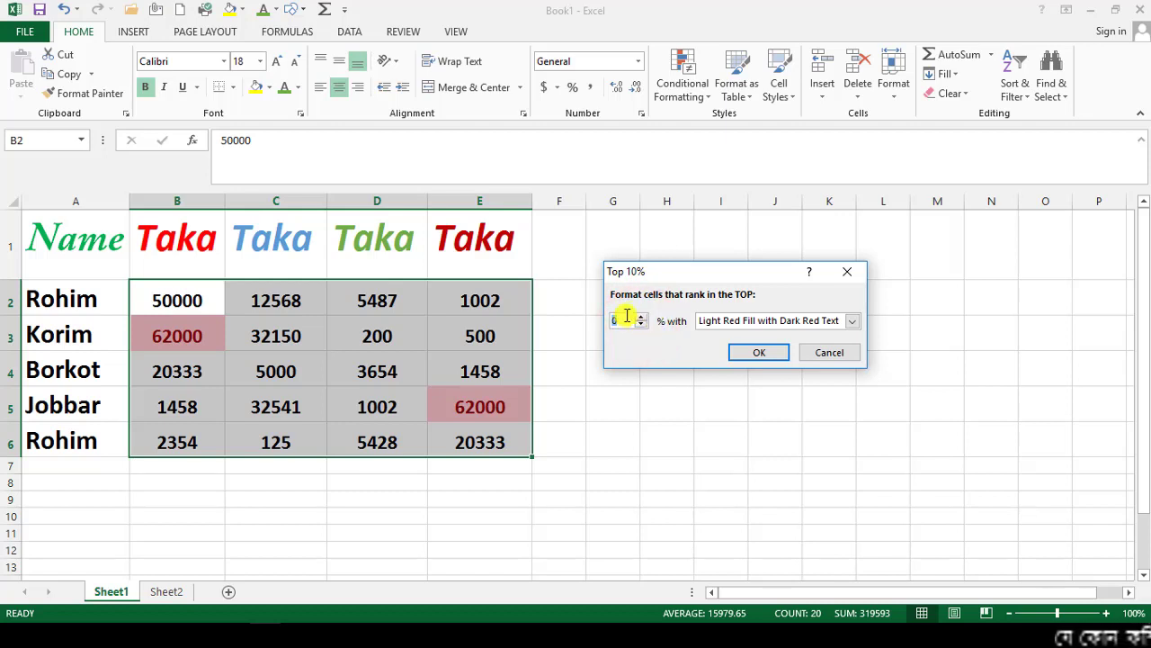
{"action": "left_click", "coordinate": [641, 317]}
{"action": "left_click", "coordinate": [640, 316]}
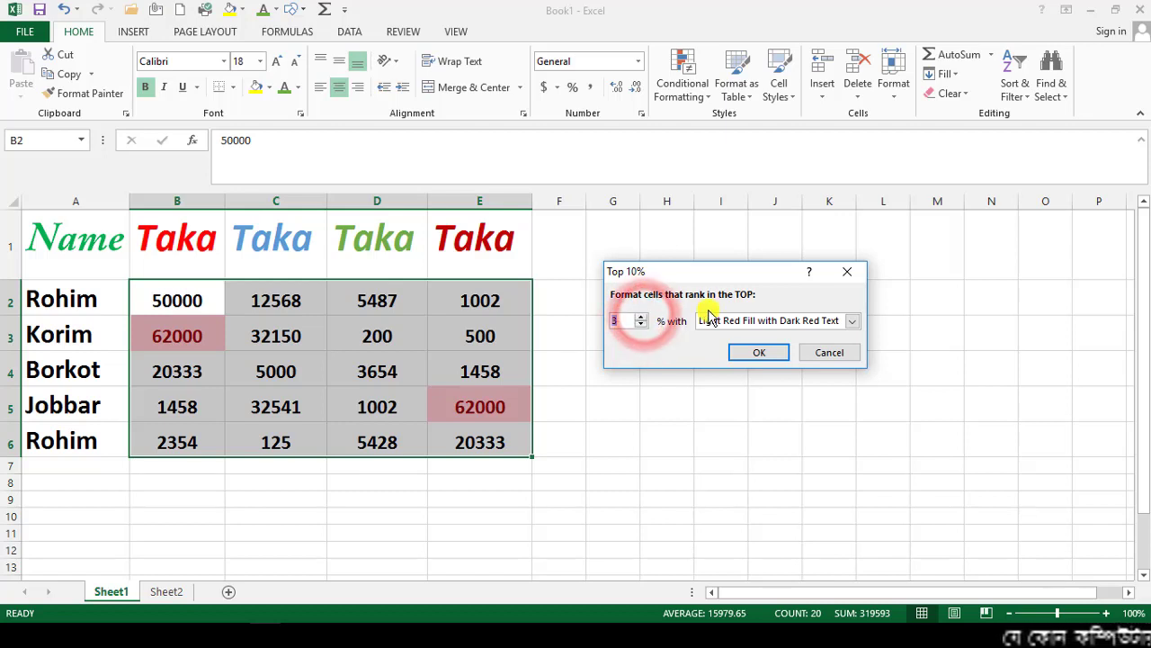
{"action": "left_click", "coordinate": [832, 353]}
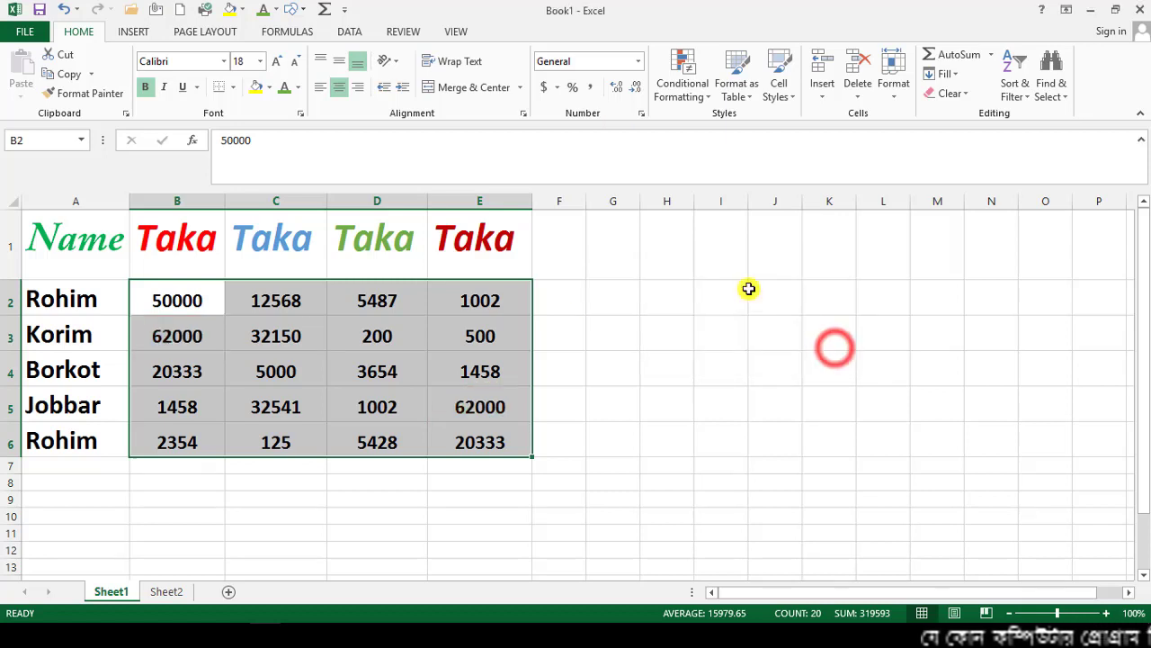
{"action": "left_click", "coordinate": [706, 99]}
{"action": "mouse_move", "coordinate": [791, 162]}
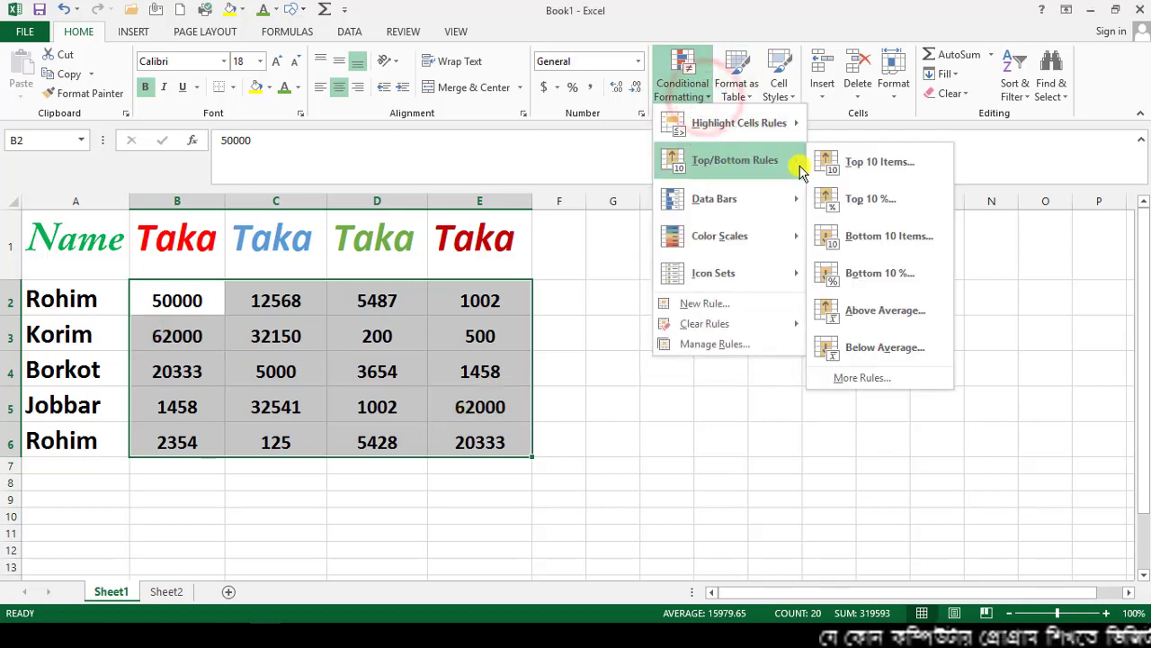
{"action": "left_click", "coordinate": [917, 247]}
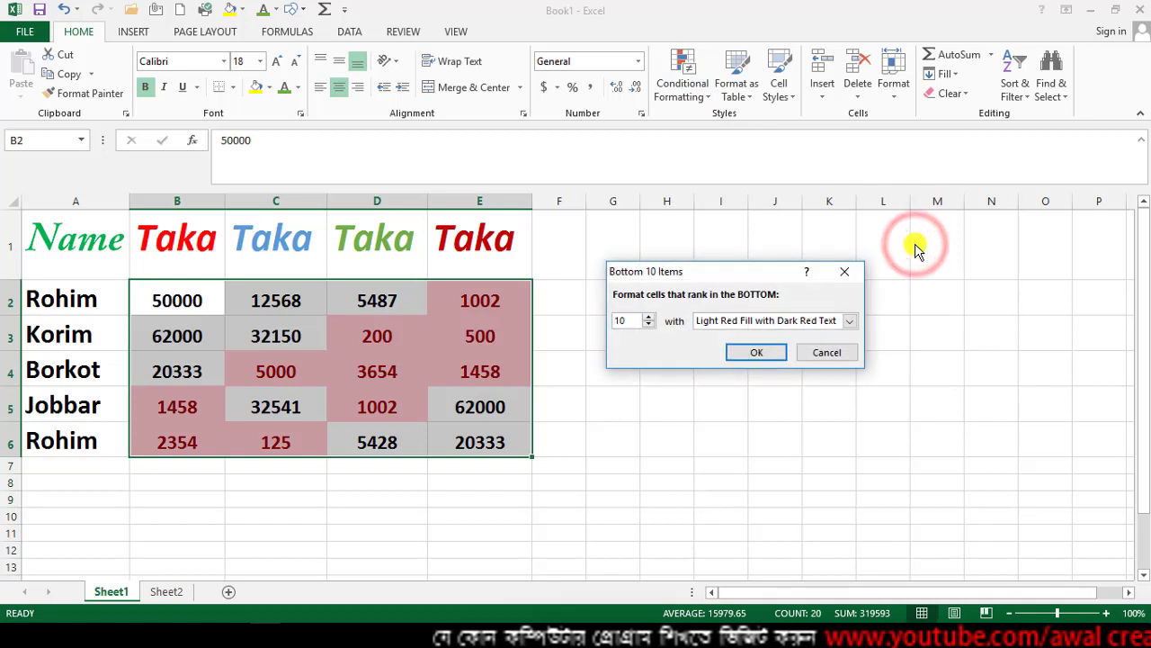
{"action": "left_click_drag", "start_coordinate": [708, 272], "coordinate": [716, 256]}
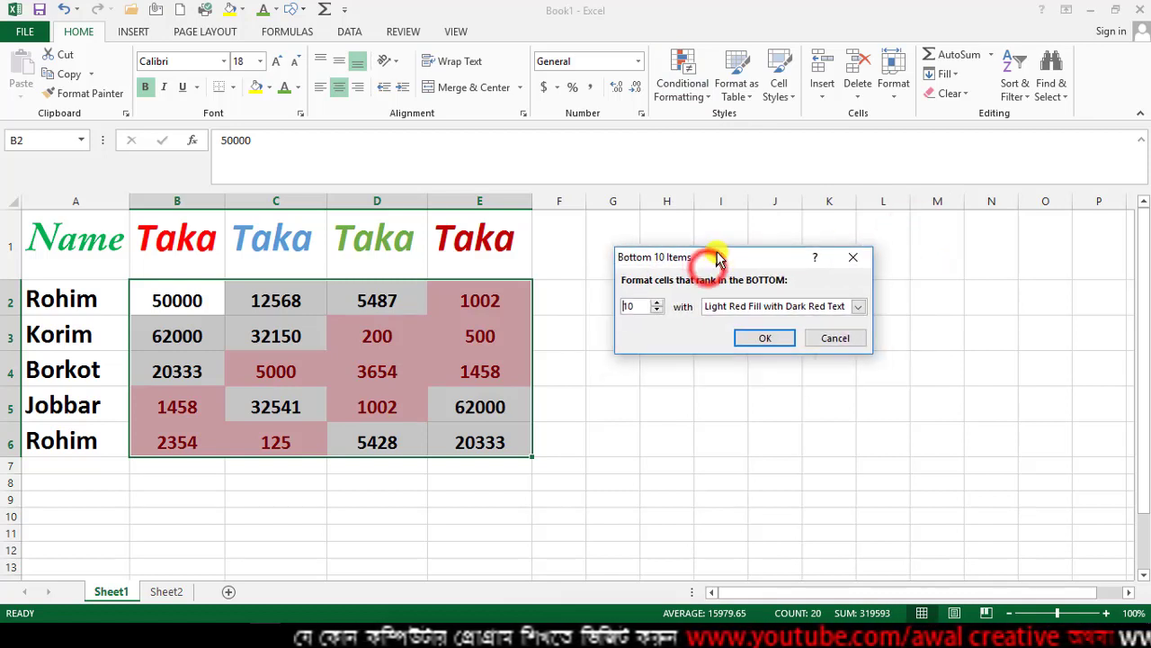
{"action": "left_click", "coordinate": [658, 309]}
{"action": "left_click", "coordinate": [657, 310]}
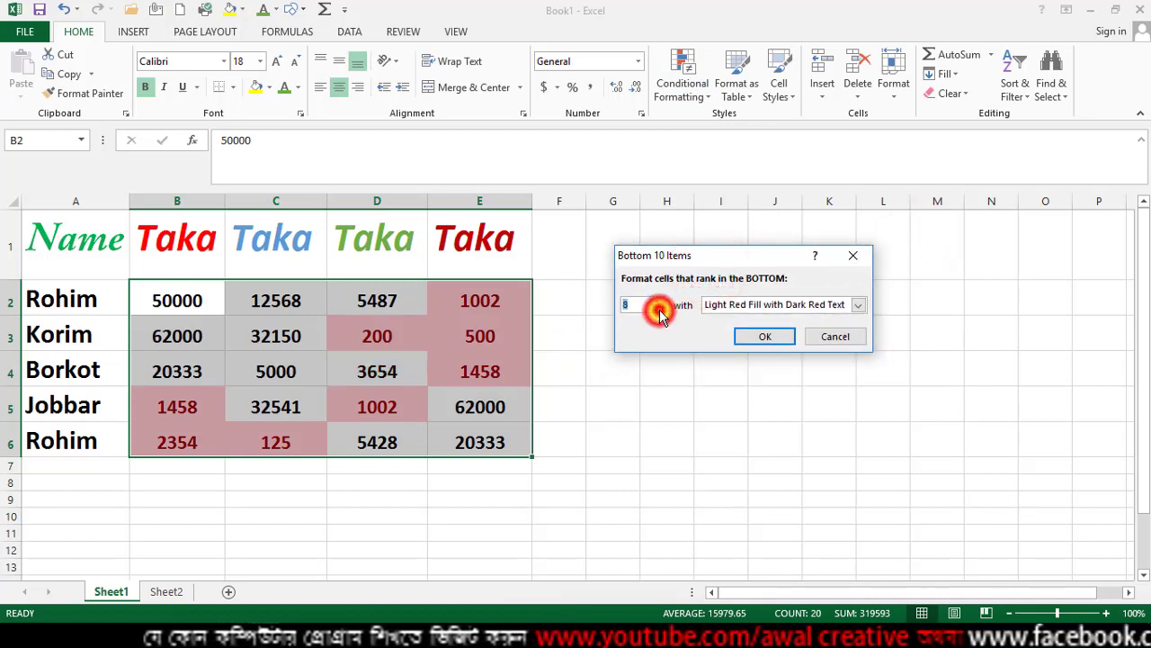
{"action": "left_click", "coordinate": [657, 309]}
{"action": "left_click", "coordinate": [658, 309]}
{"action": "left_click", "coordinate": [657, 310]}
{"action": "left_click", "coordinate": [657, 309]}
{"action": "left_click", "coordinate": [658, 309]}
{"action": "left_click", "coordinate": [658, 309]}
{"action": "left_click", "coordinate": [657, 309]}
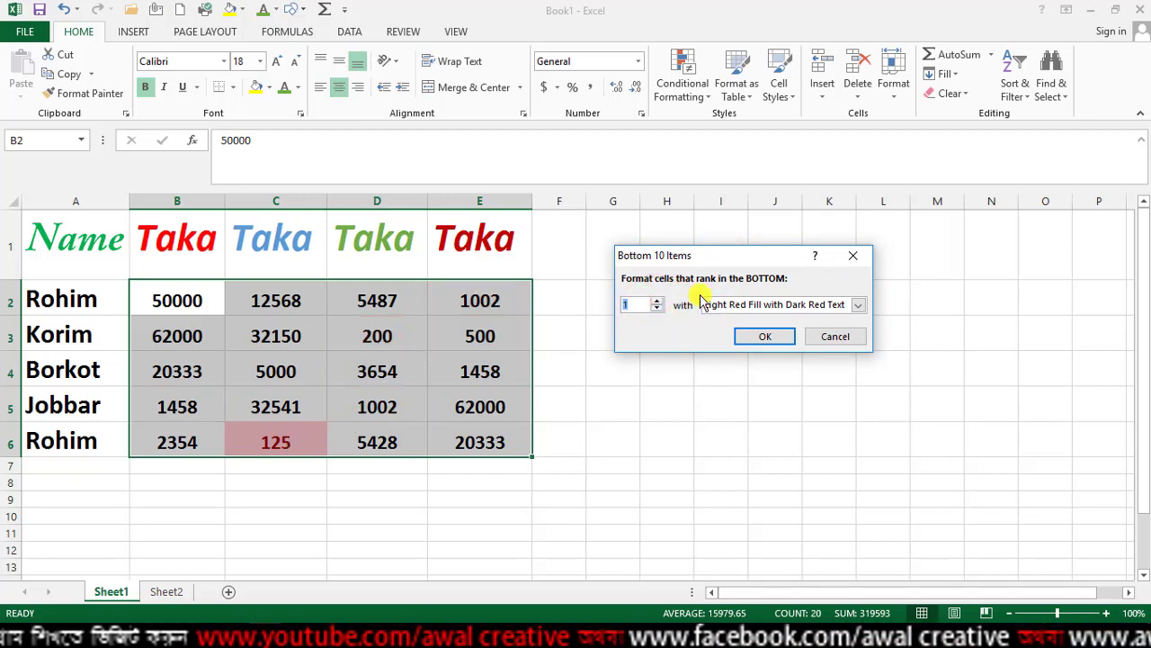
{"action": "left_click", "coordinate": [657, 301]}
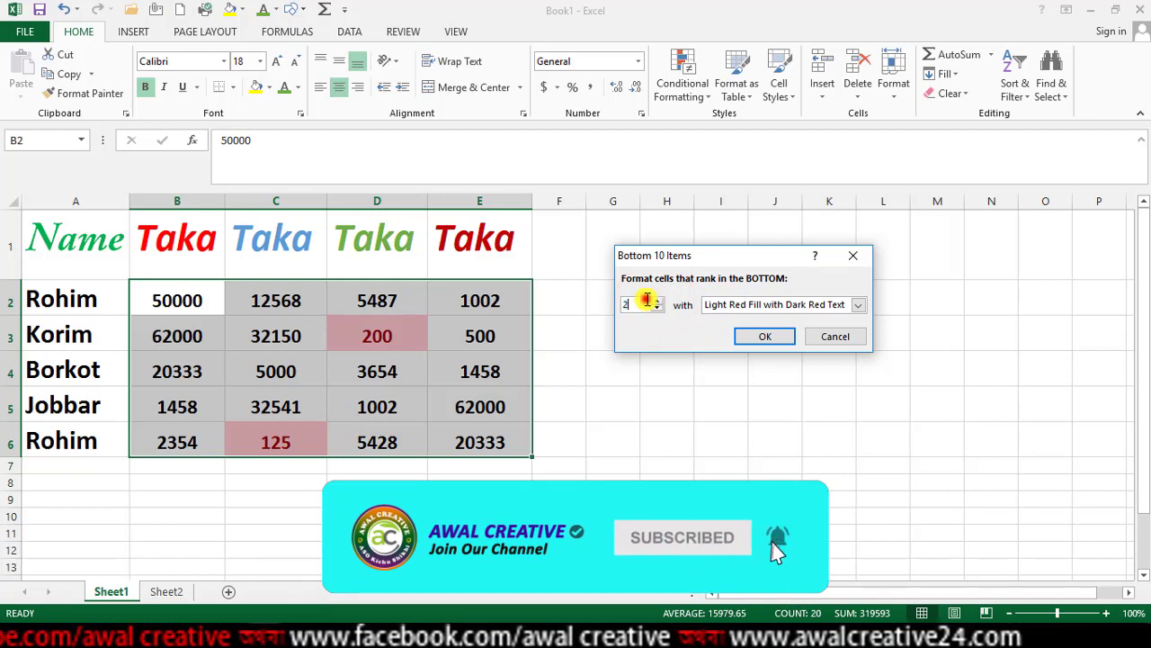
{"action": "left_click", "coordinate": [658, 300]}
{"action": "left_click", "coordinate": [657, 300]}
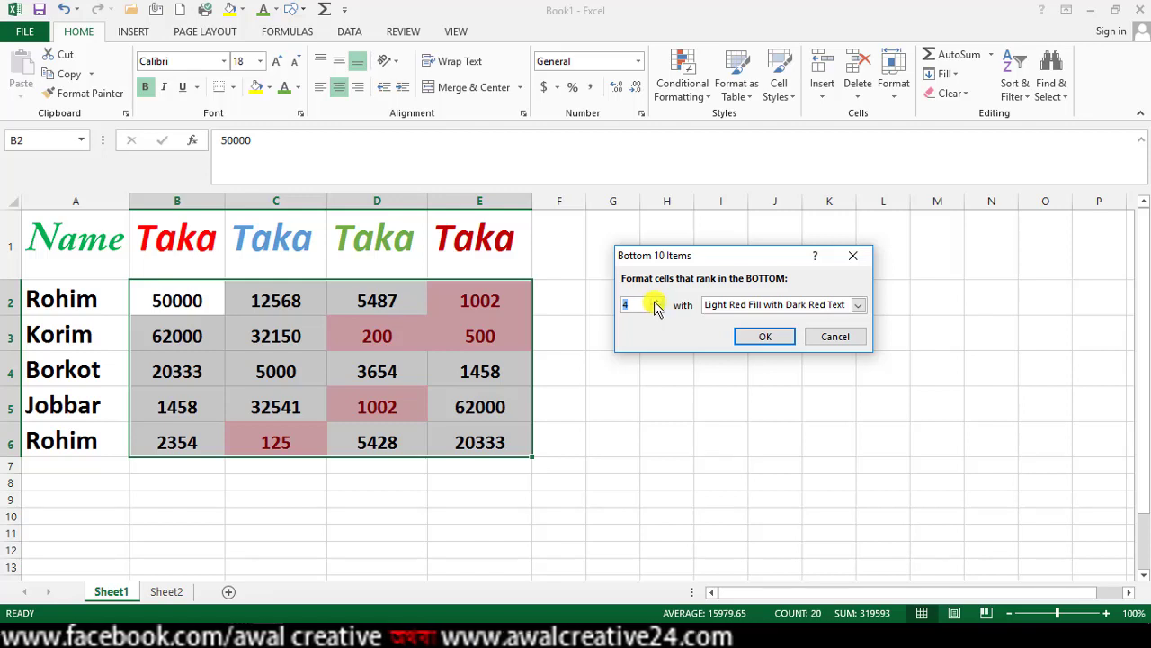
{"action": "left_click", "coordinate": [658, 300]}
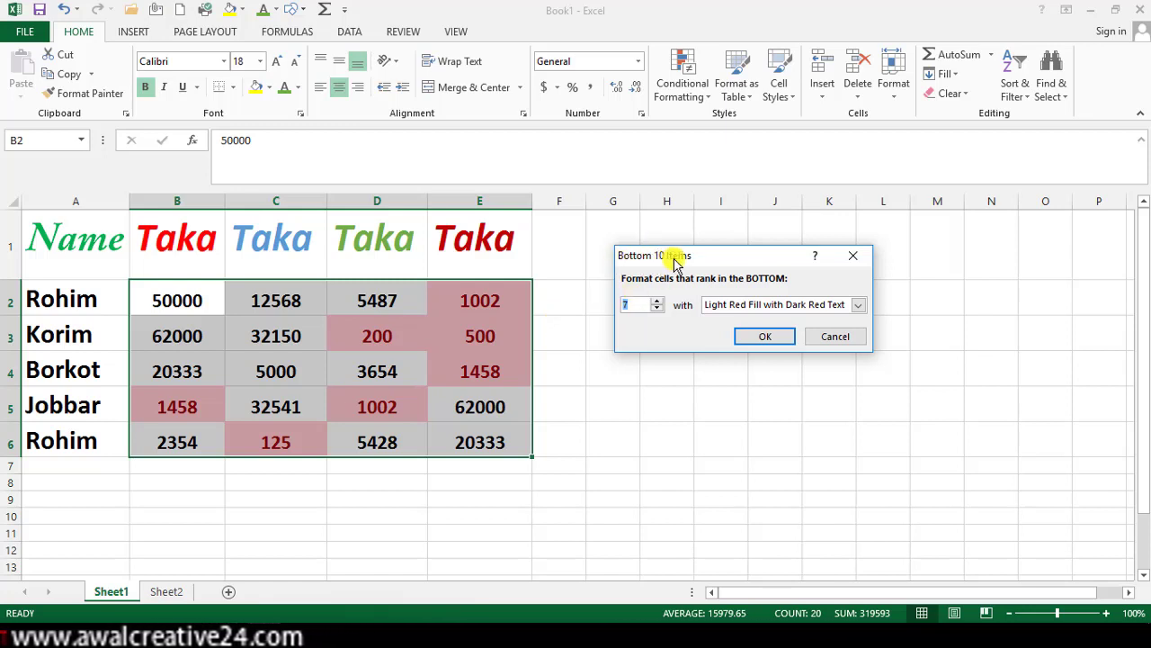
{"action": "left_click", "coordinate": [824, 340]}
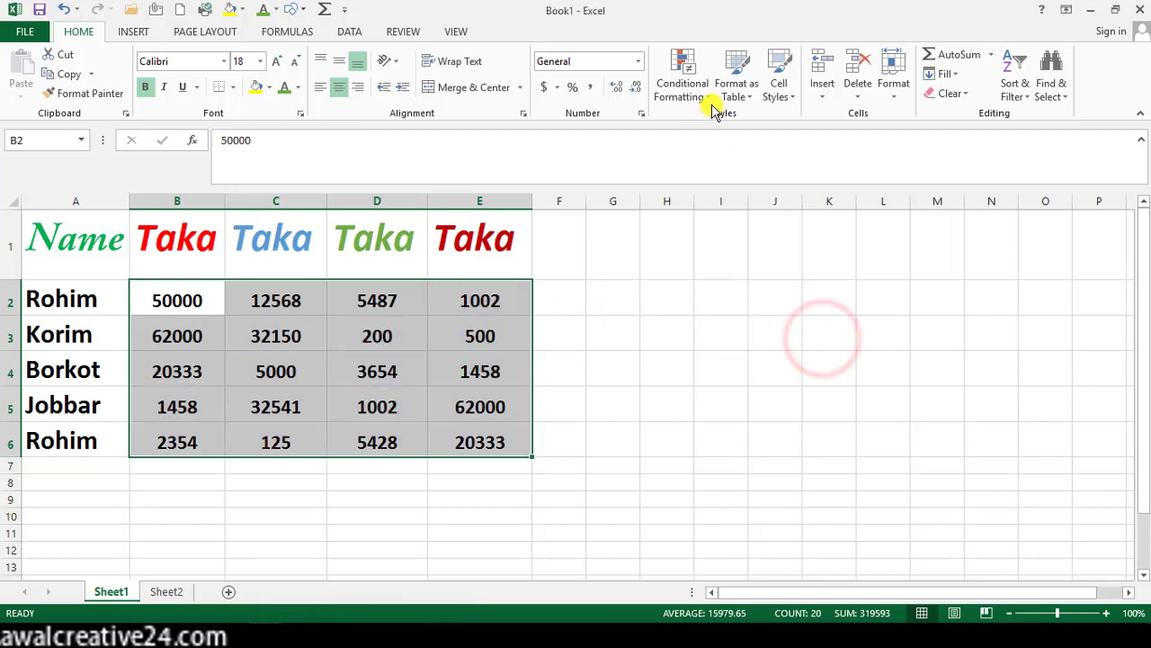
{"action": "left_click", "coordinate": [705, 93]}
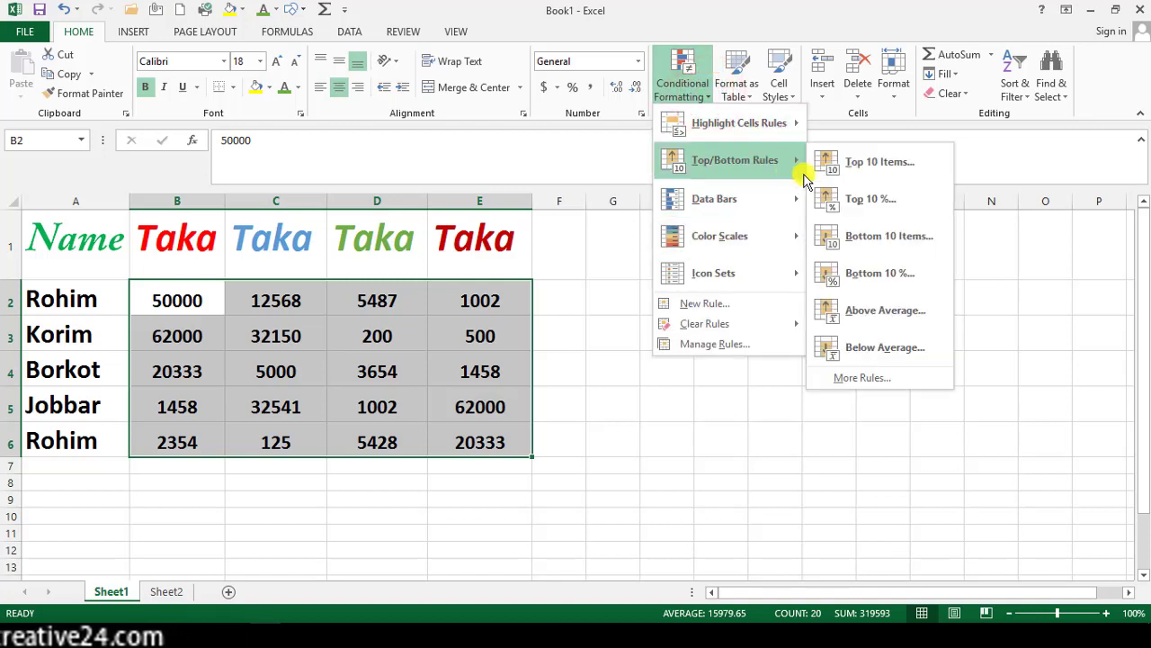
{"action": "left_click", "coordinate": [867, 273]}
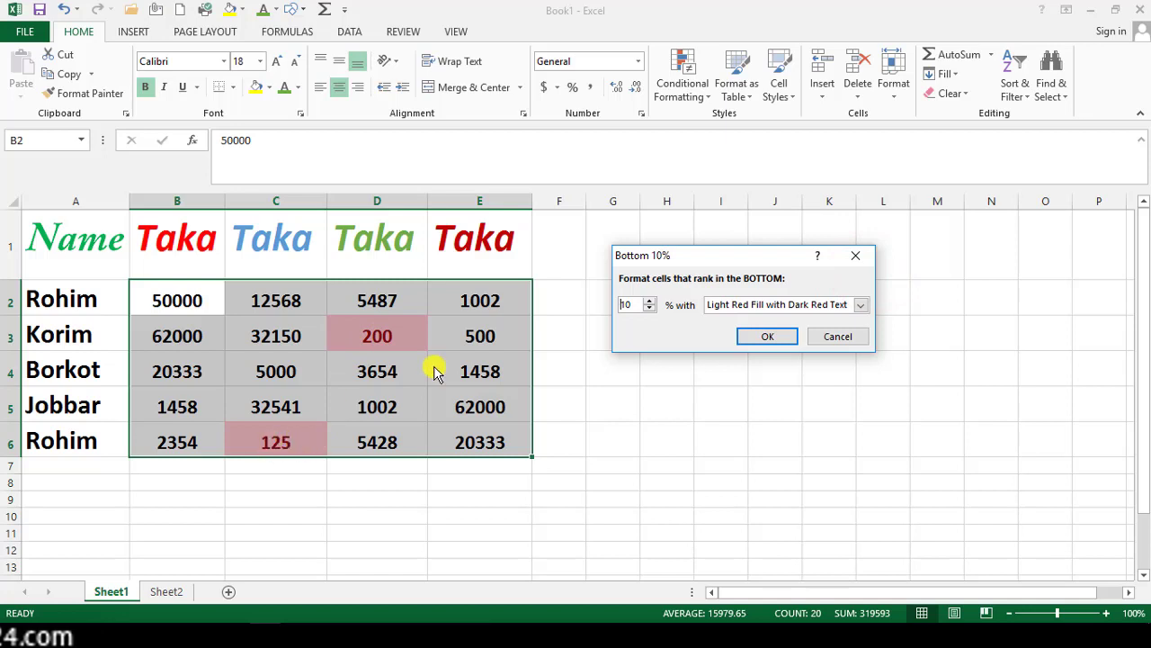
{"action": "left_click", "coordinate": [828, 338]}
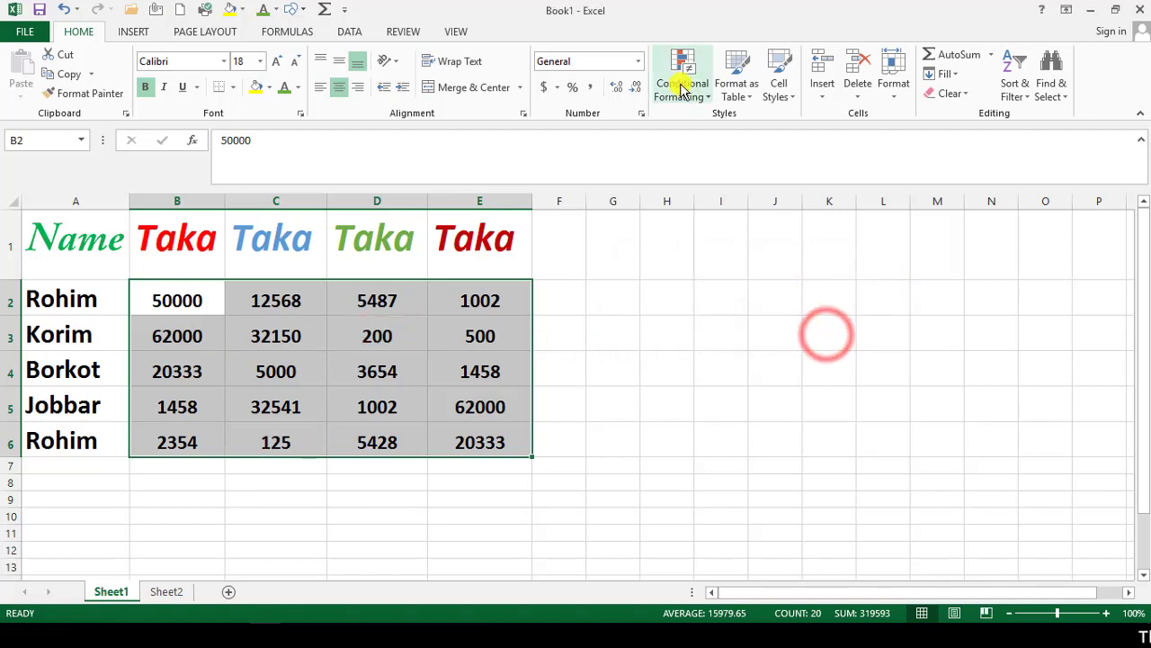
{"action": "left_click", "coordinate": [708, 91]}
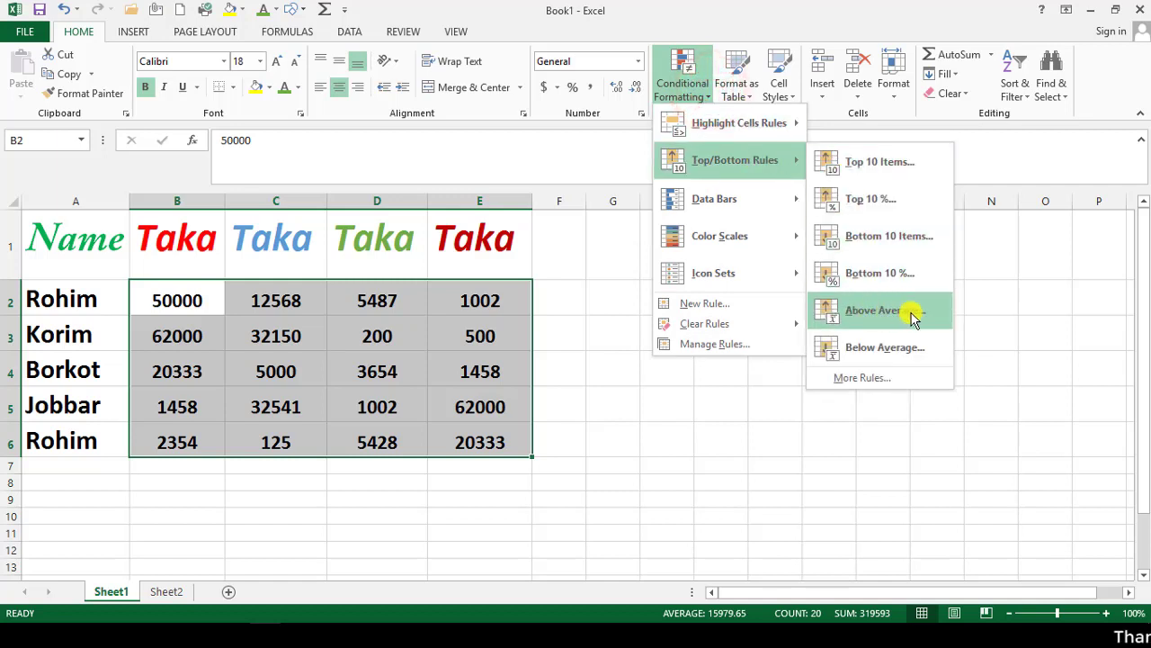
{"action": "left_click", "coordinate": [911, 312]}
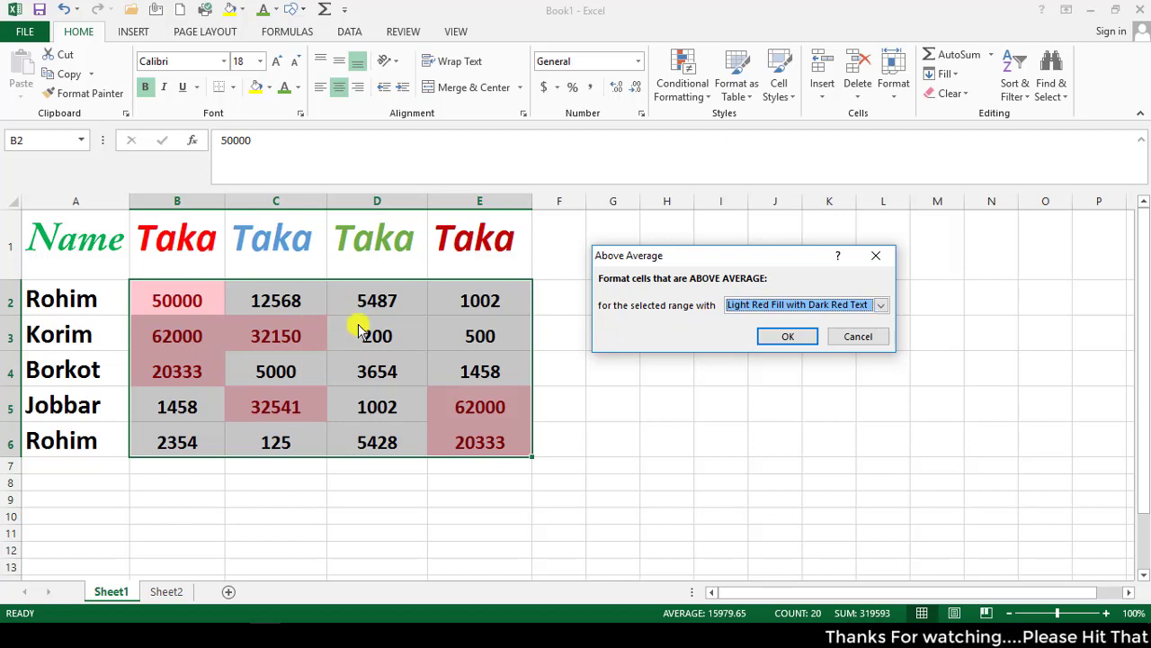
{"action": "left_click", "coordinate": [749, 308]}
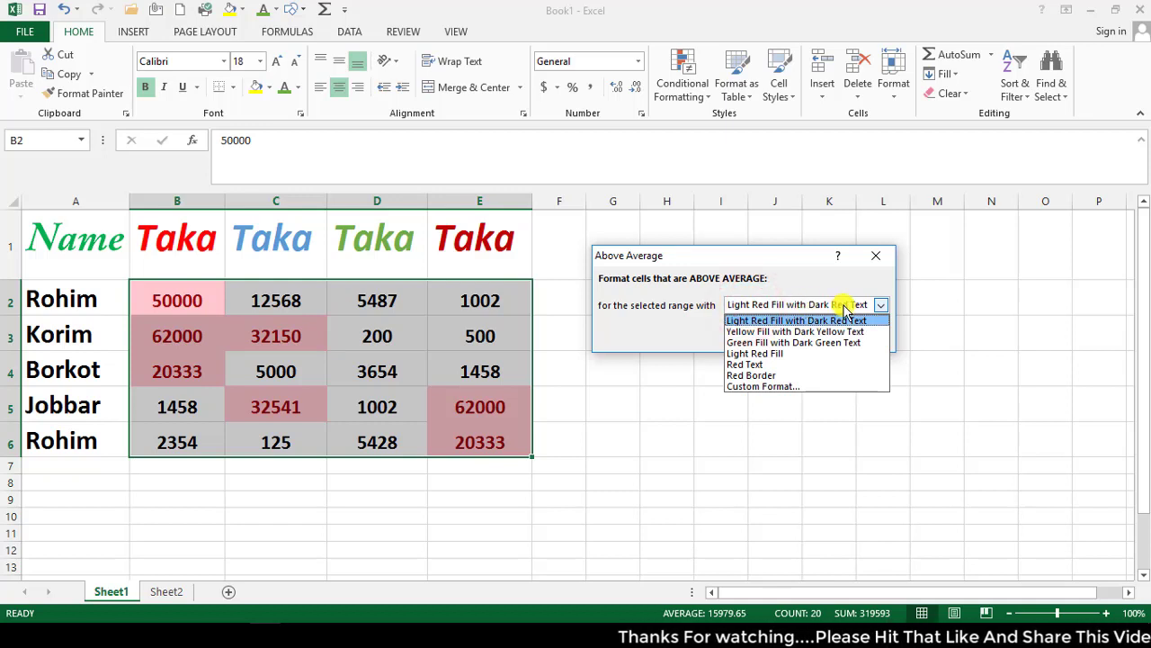
{"action": "left_click", "coordinate": [760, 331]}
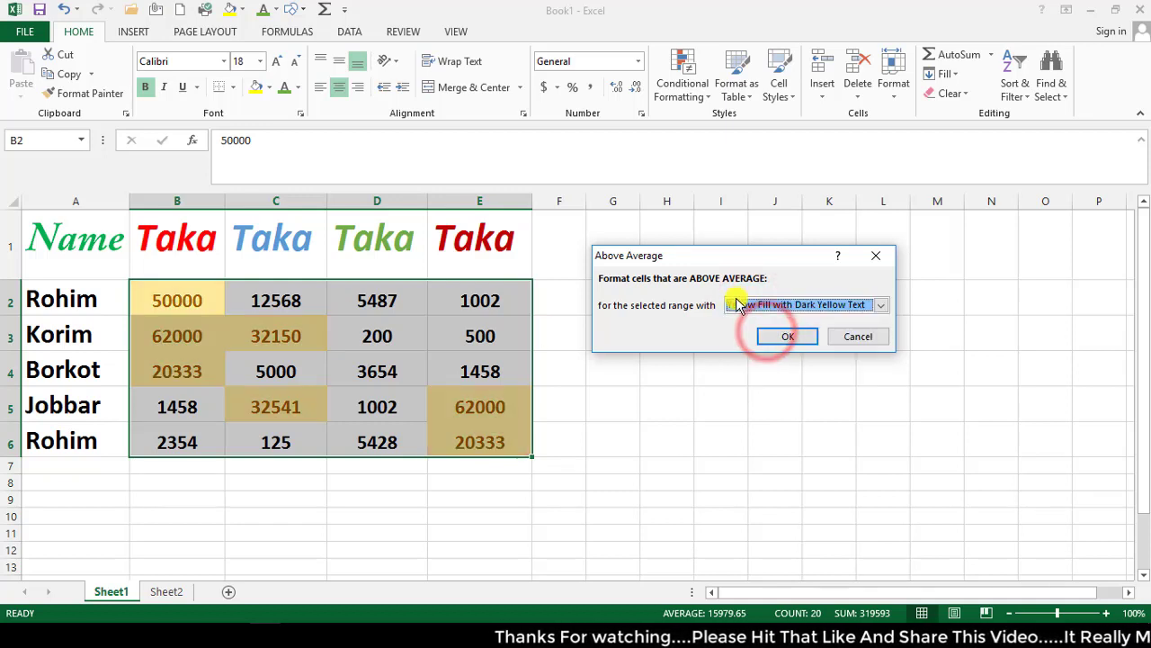
{"action": "left_click", "coordinate": [754, 306]}
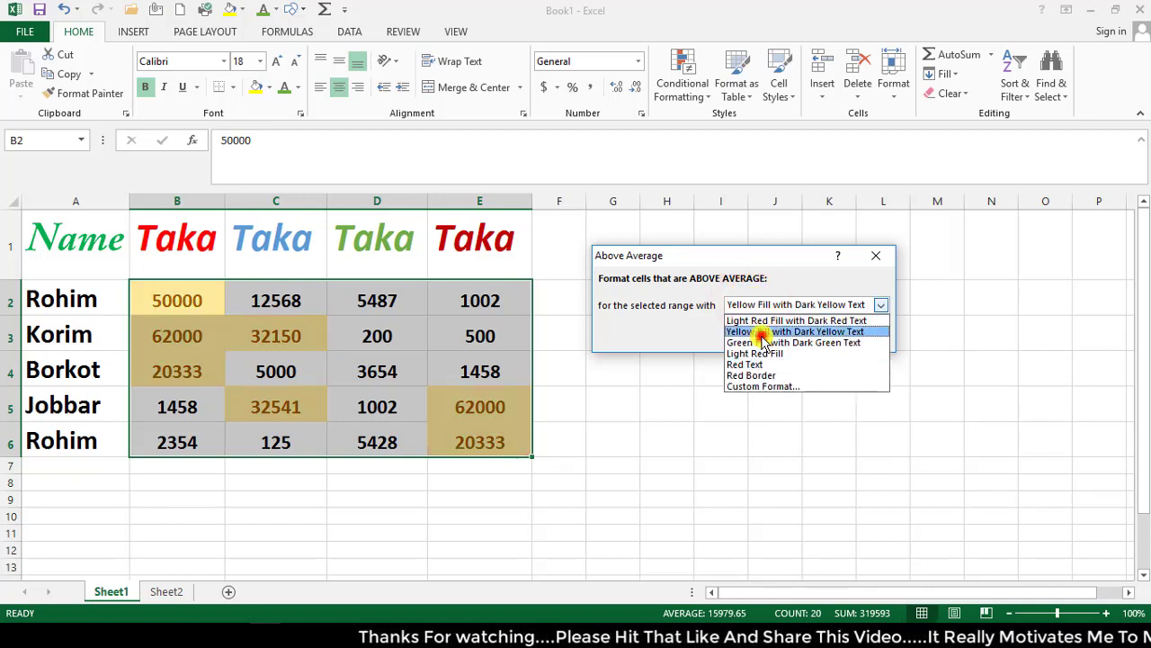
{"action": "left_click", "coordinate": [760, 330]}
{"action": "left_click", "coordinate": [786, 304]}
{"action": "left_click", "coordinate": [771, 342]}
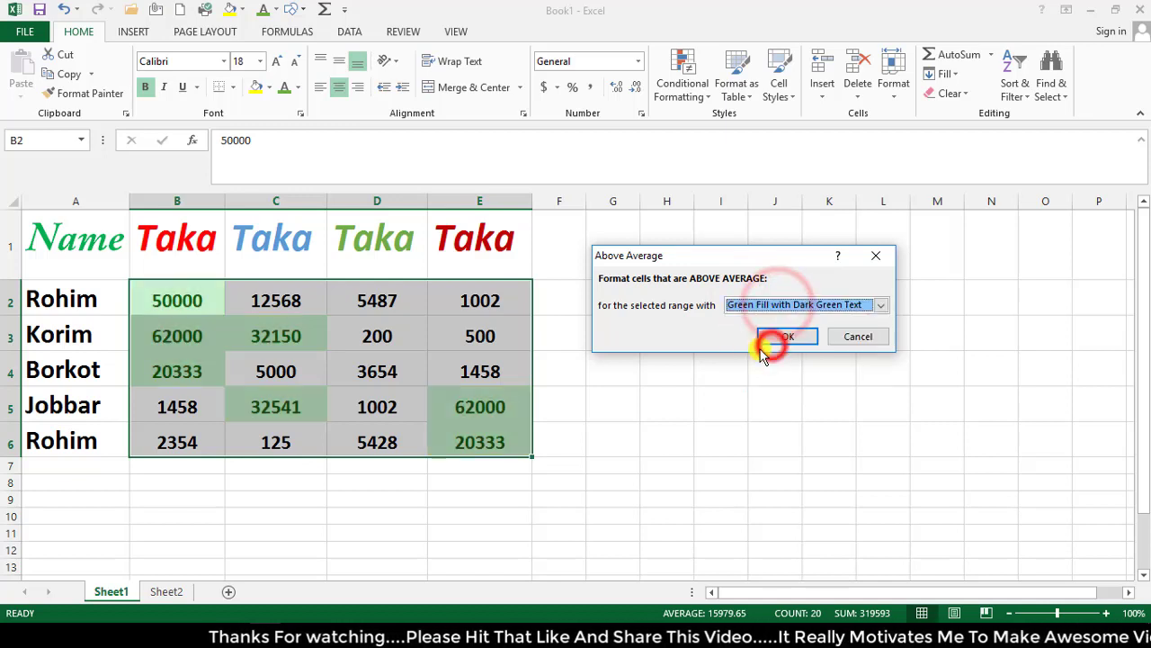
{"action": "left_click", "coordinate": [785, 304]}
{"action": "left_click", "coordinate": [751, 363]}
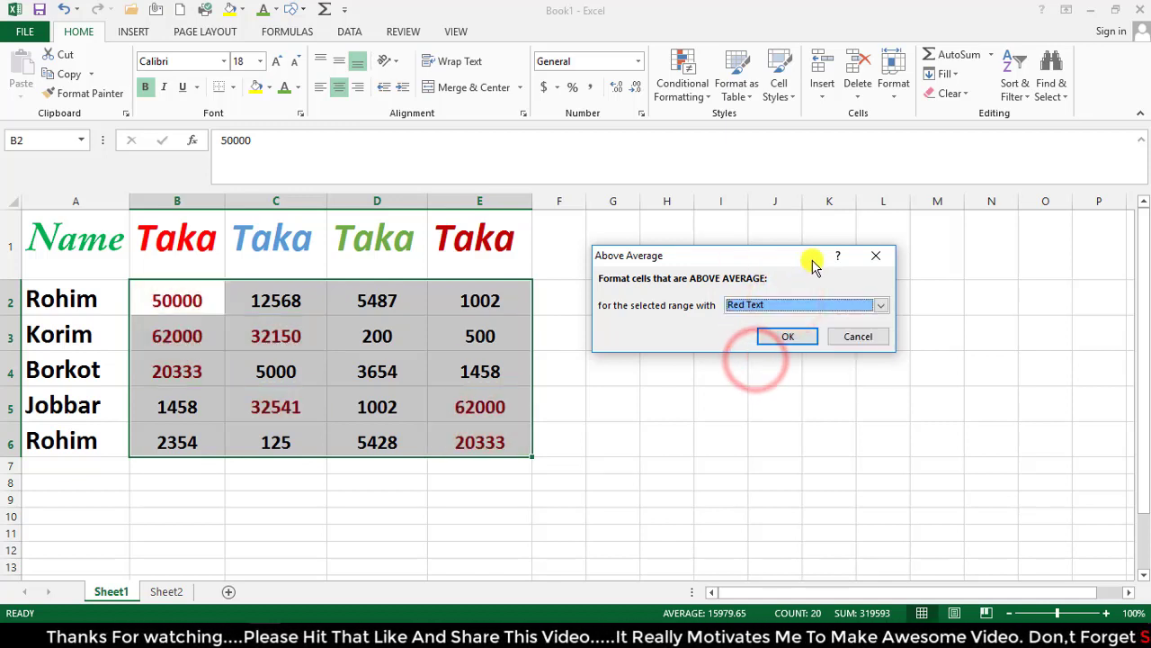
{"action": "left_click", "coordinate": [783, 306]}
{"action": "left_click", "coordinate": [781, 316]}
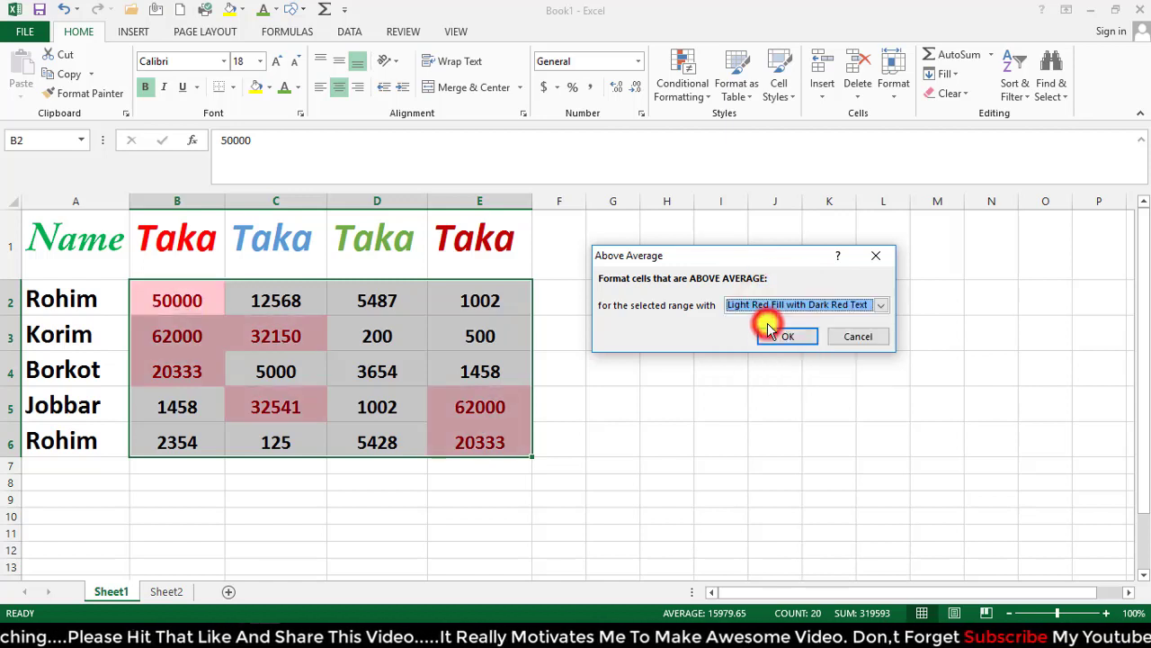
{"action": "left_click", "coordinate": [865, 335]}
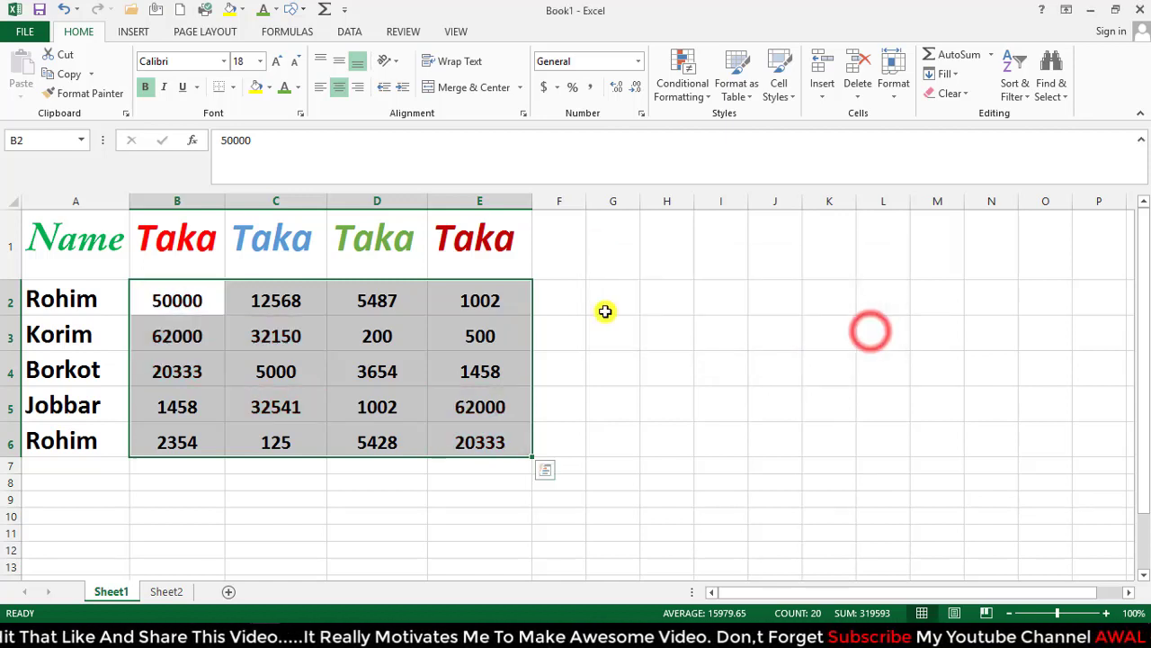
{"action": "left_click", "coordinate": [711, 95]}
{"action": "mouse_move", "coordinate": [740, 164]}
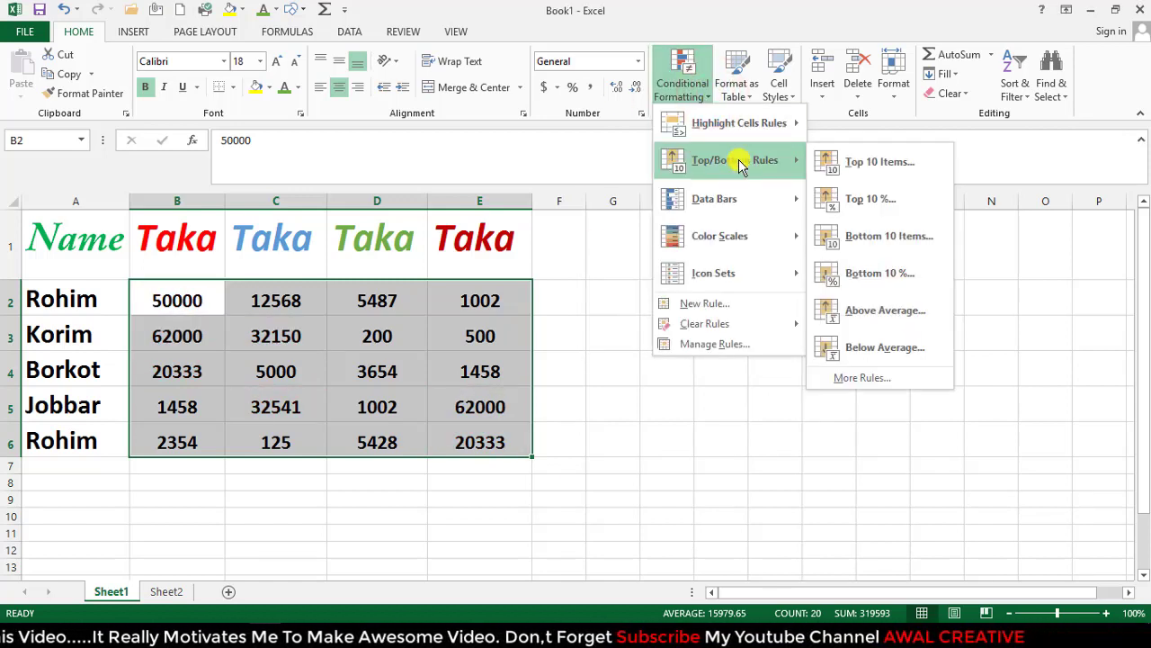
{"action": "left_click", "coordinate": [895, 378]}
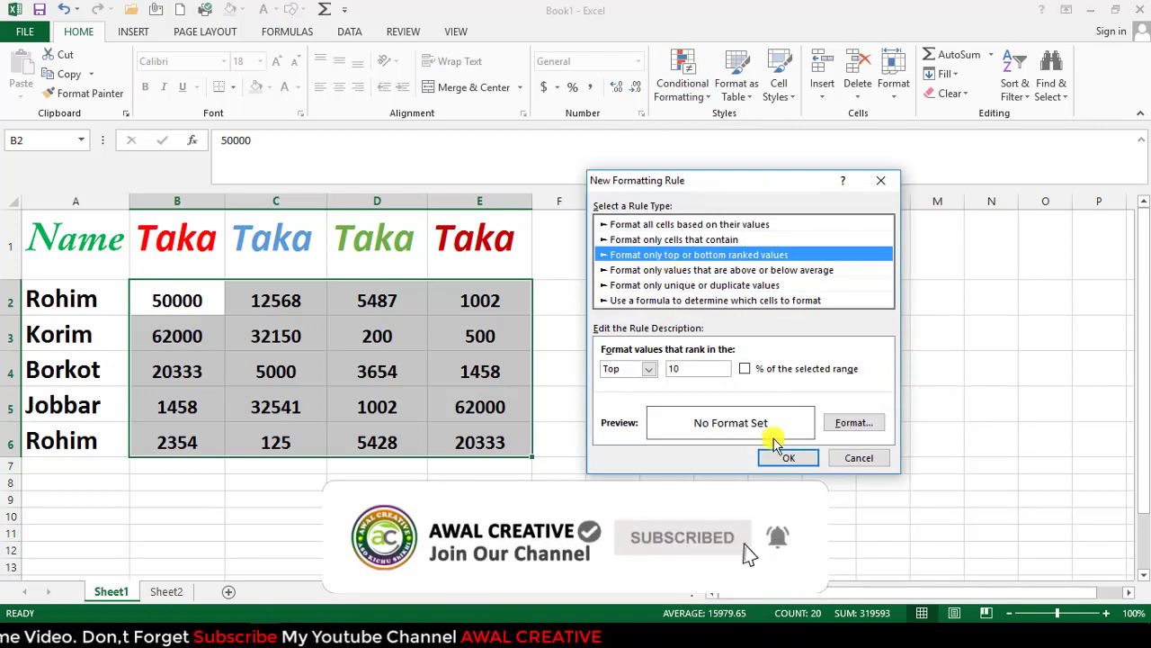
{"action": "left_click", "coordinate": [857, 458]}
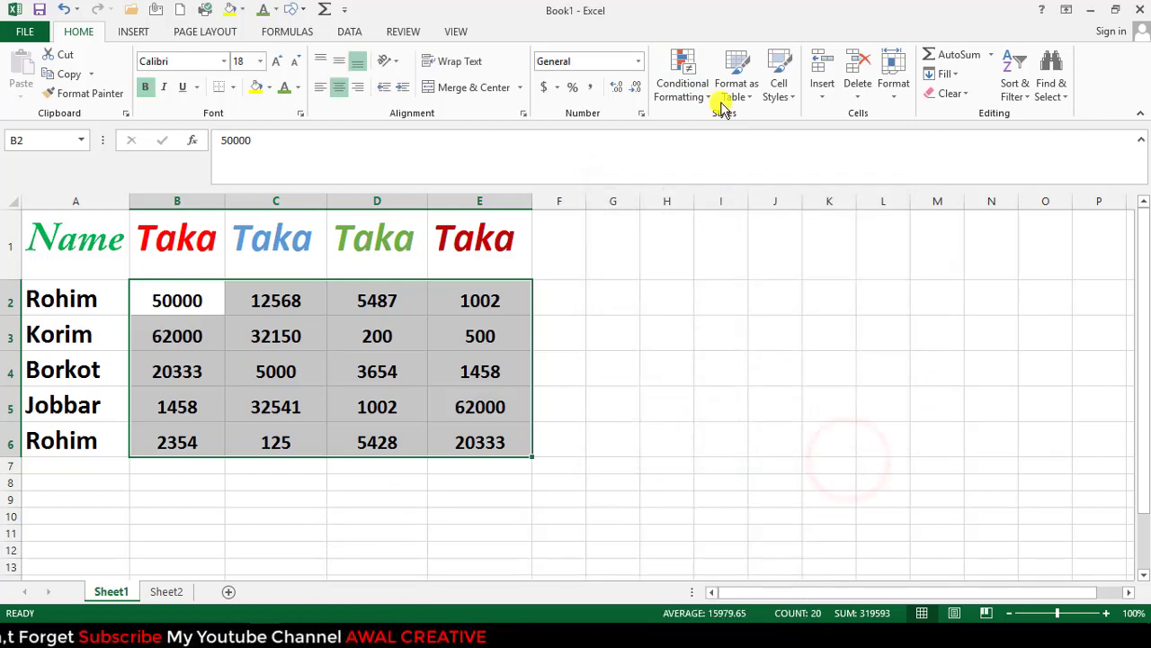
{"action": "left_click", "coordinate": [683, 85]}
{"action": "mouse_move", "coordinate": [728, 207]}
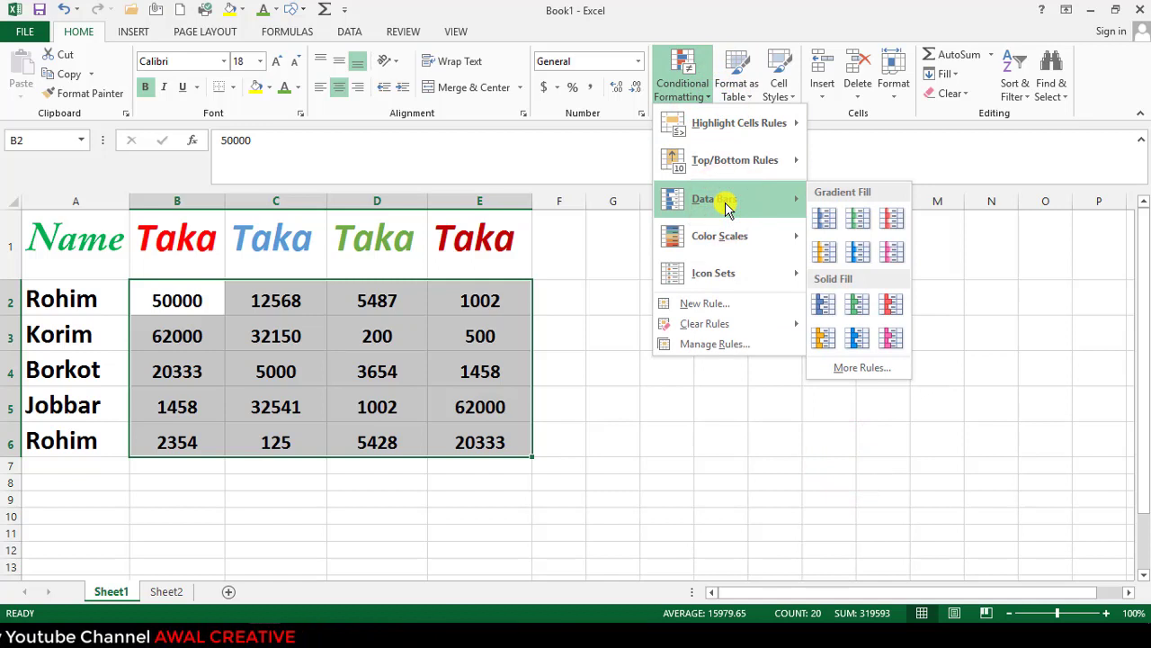
{"action": "left_click", "coordinate": [404, 347]}
{"action": "left_click", "coordinate": [120, 298]}
{"action": "left_click", "coordinate": [160, 297]}
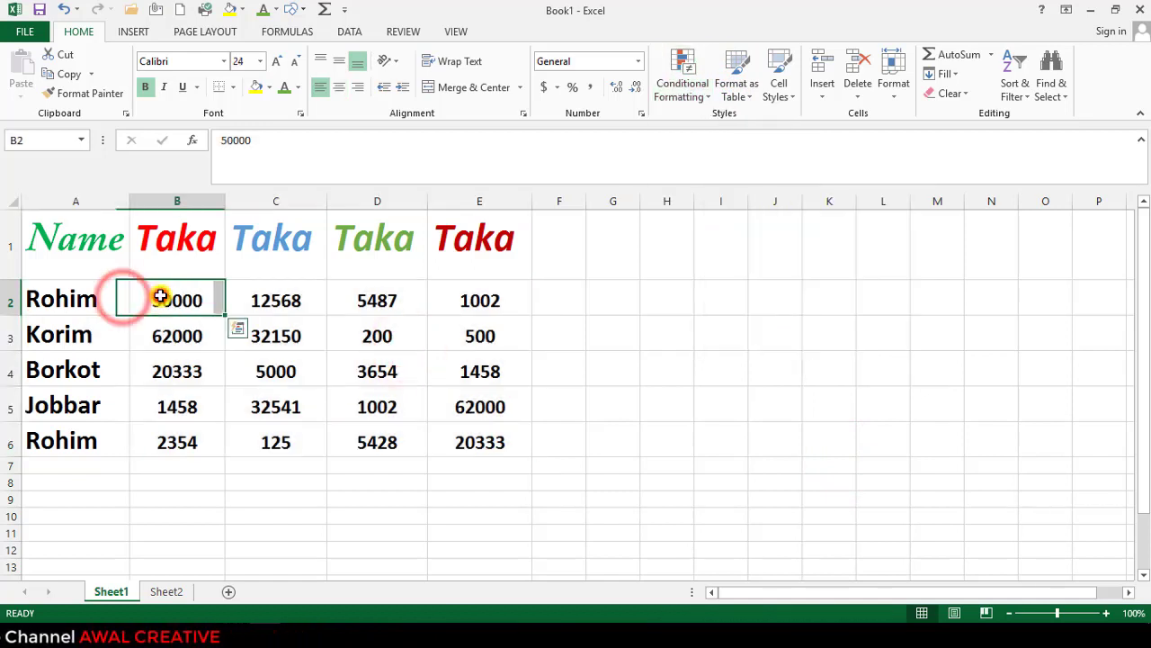
Apply red gradient data bars to the values in B2:B6.
{"action": "left_click_drag", "start_coordinate": [160, 296], "coordinate": [160, 440]}
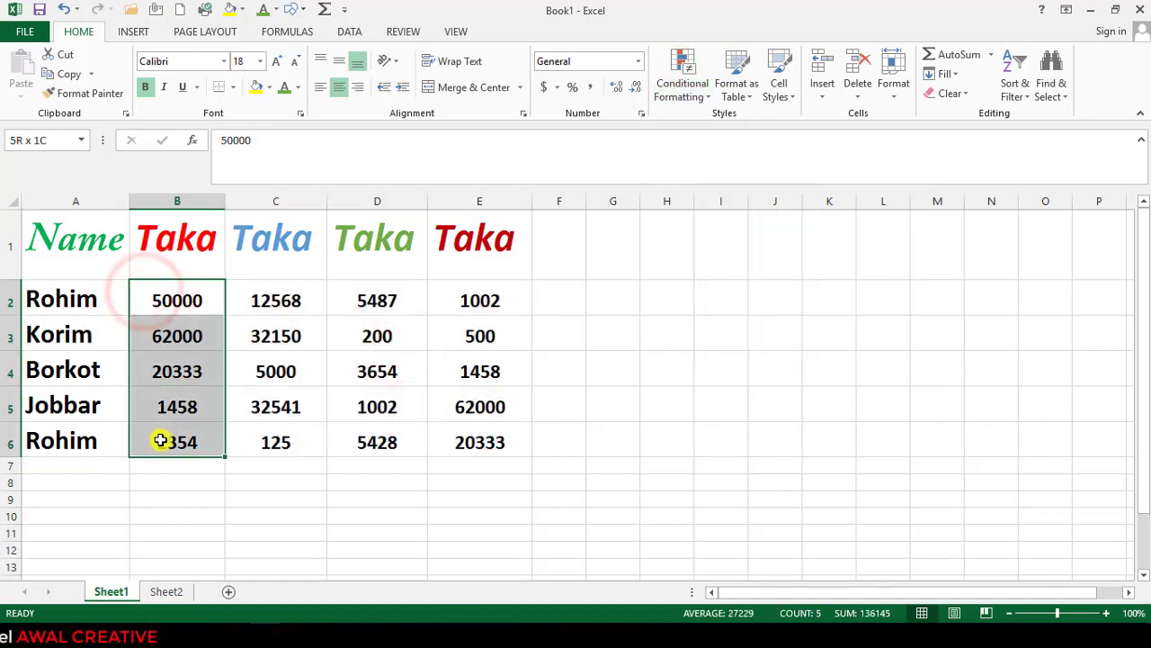
{"action": "left_click", "coordinate": [704, 95]}
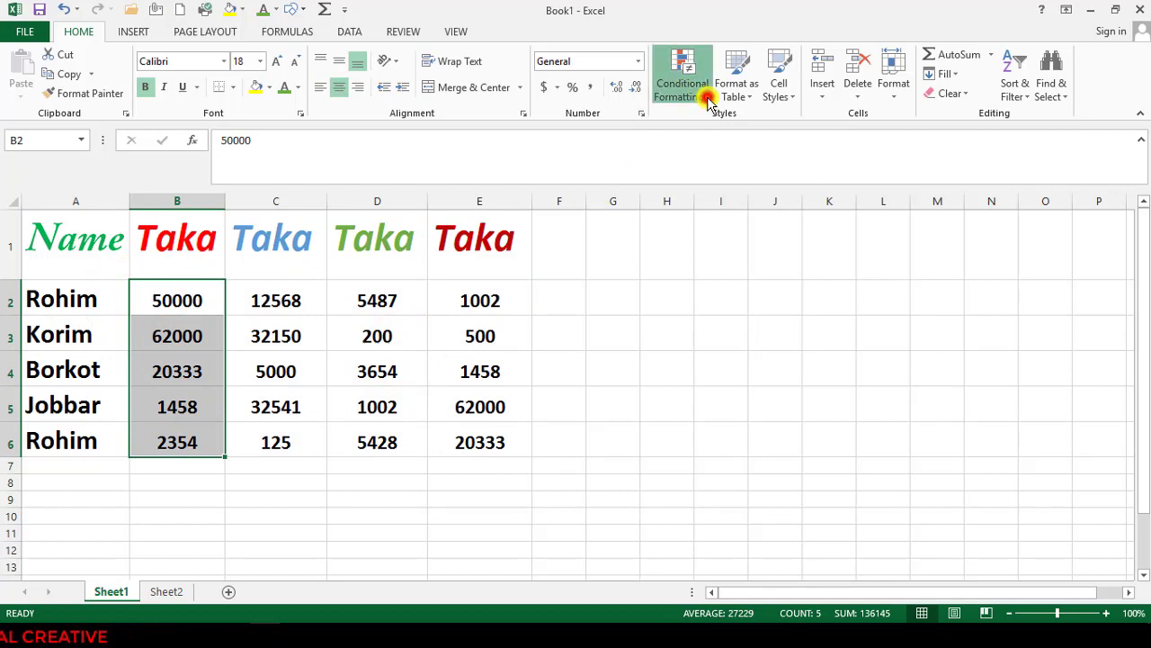
{"action": "left_click", "coordinate": [721, 199]}
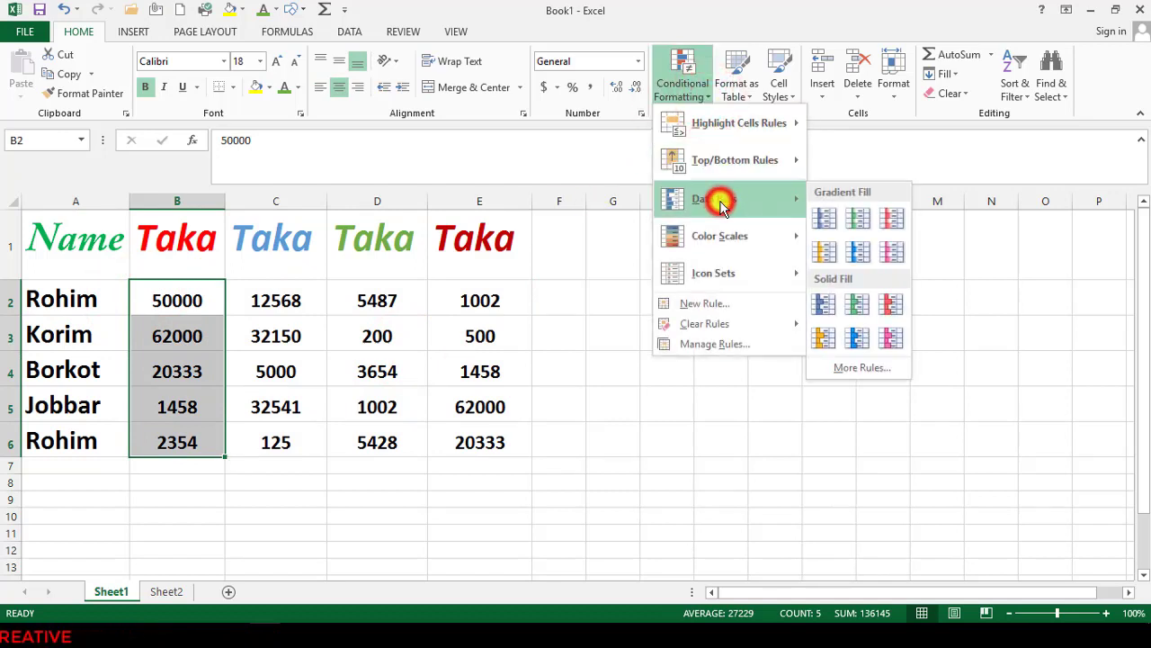
{"action": "left_click", "coordinate": [886, 220]}
Compare the data bar lengths across cells B2 to B6.
{"action": "left_click", "coordinate": [173, 336]}
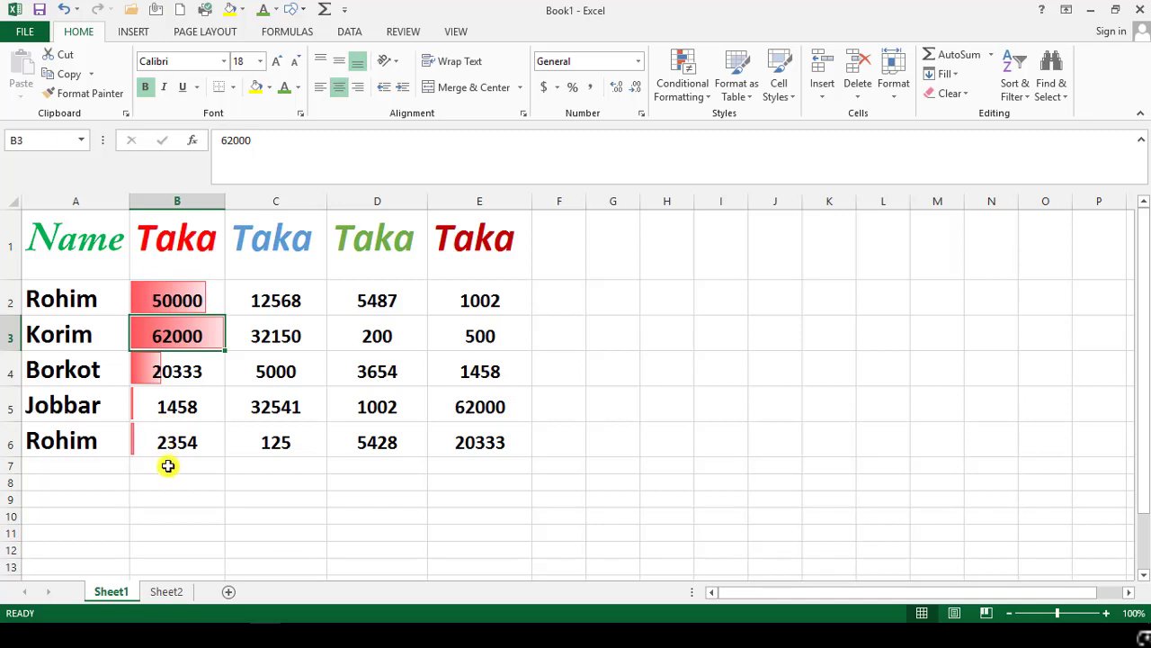
{"action": "left_click", "coordinate": [167, 302]}
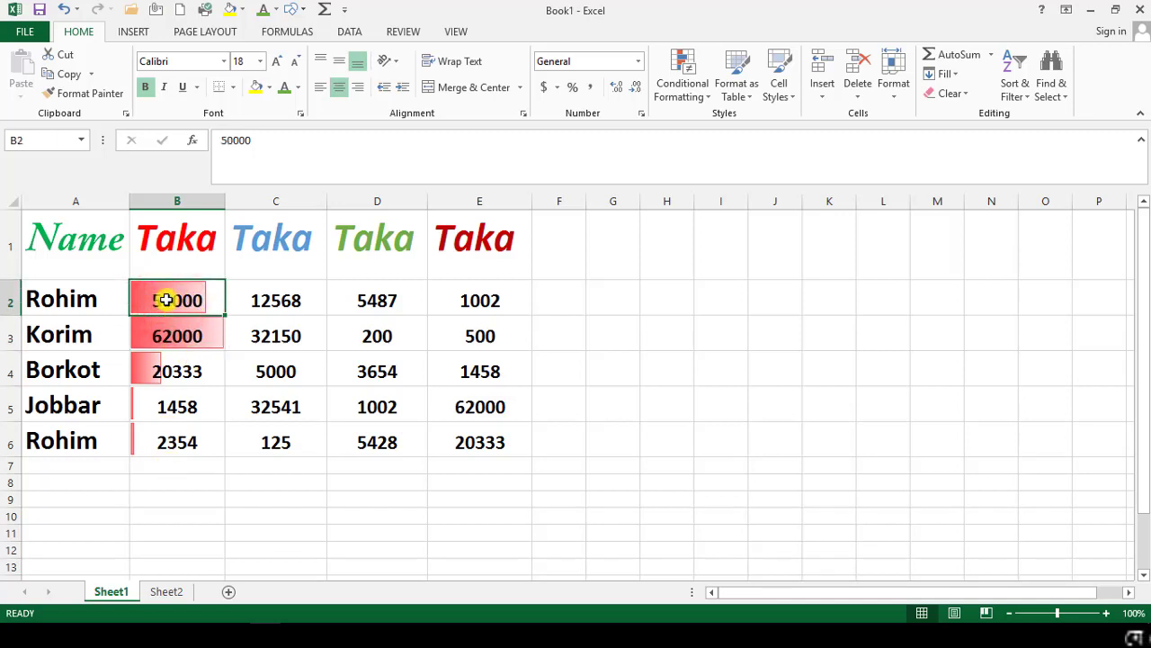
{"action": "left_click", "coordinate": [180, 335]}
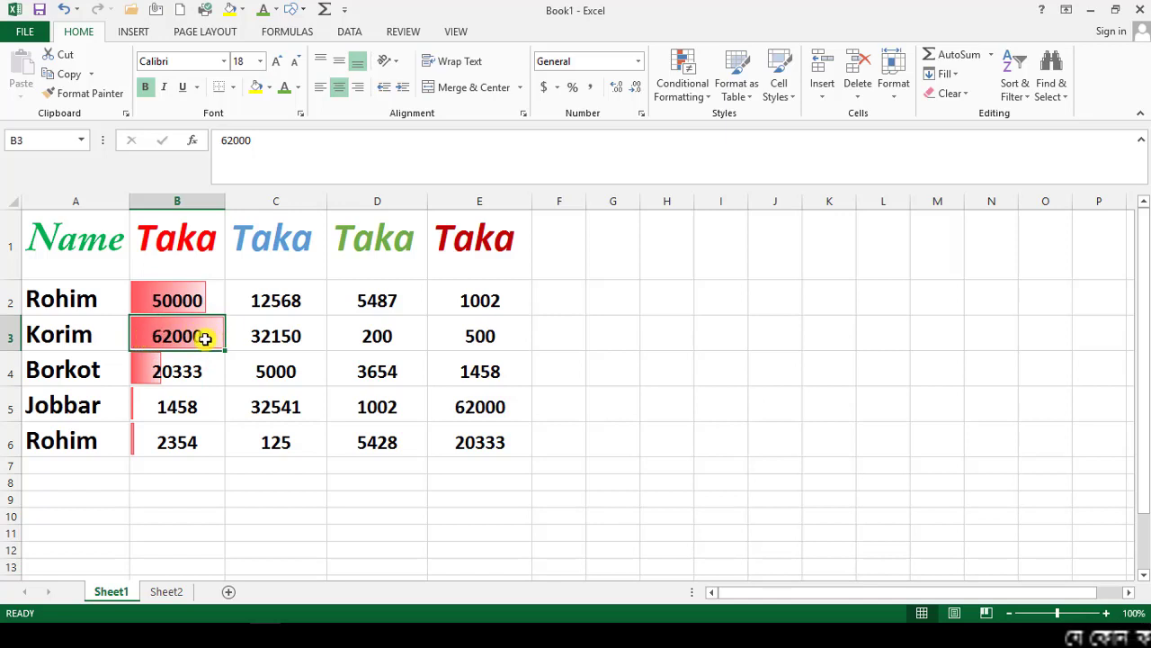
{"action": "left_click", "coordinate": [189, 300]}
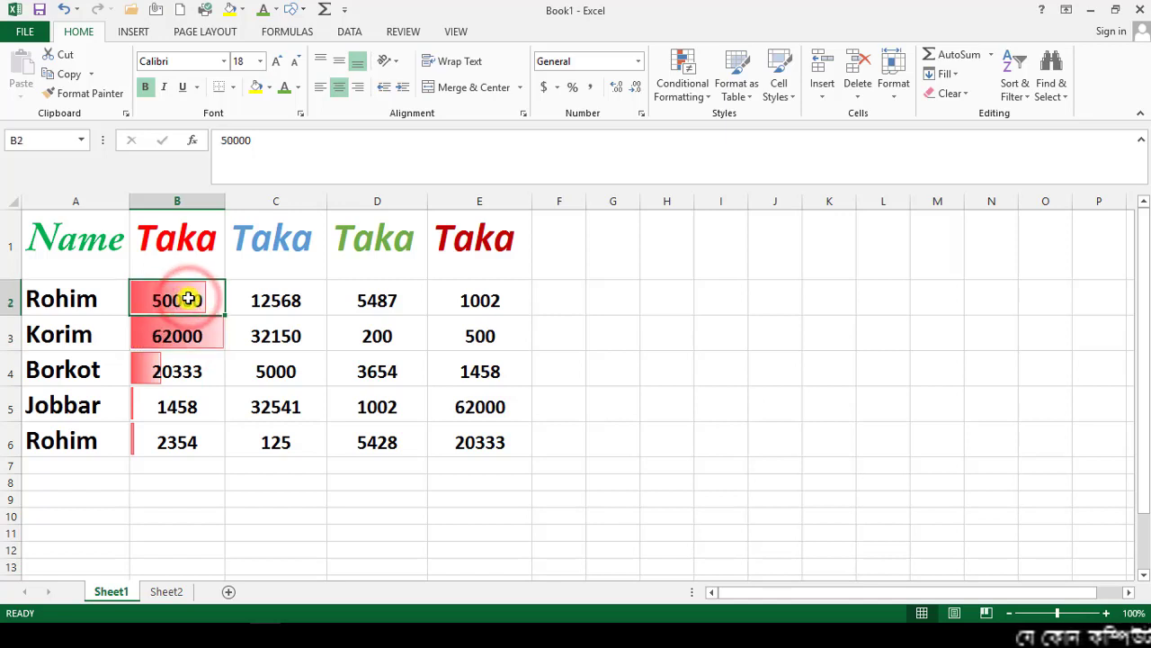
{"action": "left_click", "coordinate": [180, 364]}
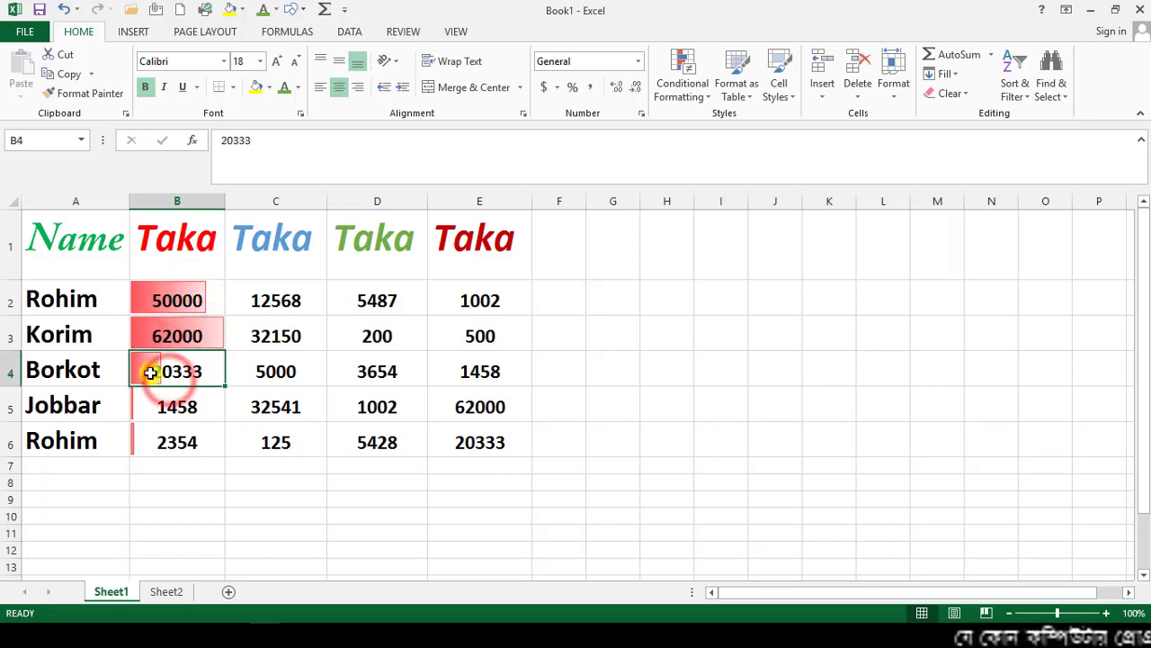
{"action": "left_click", "coordinate": [198, 413]}
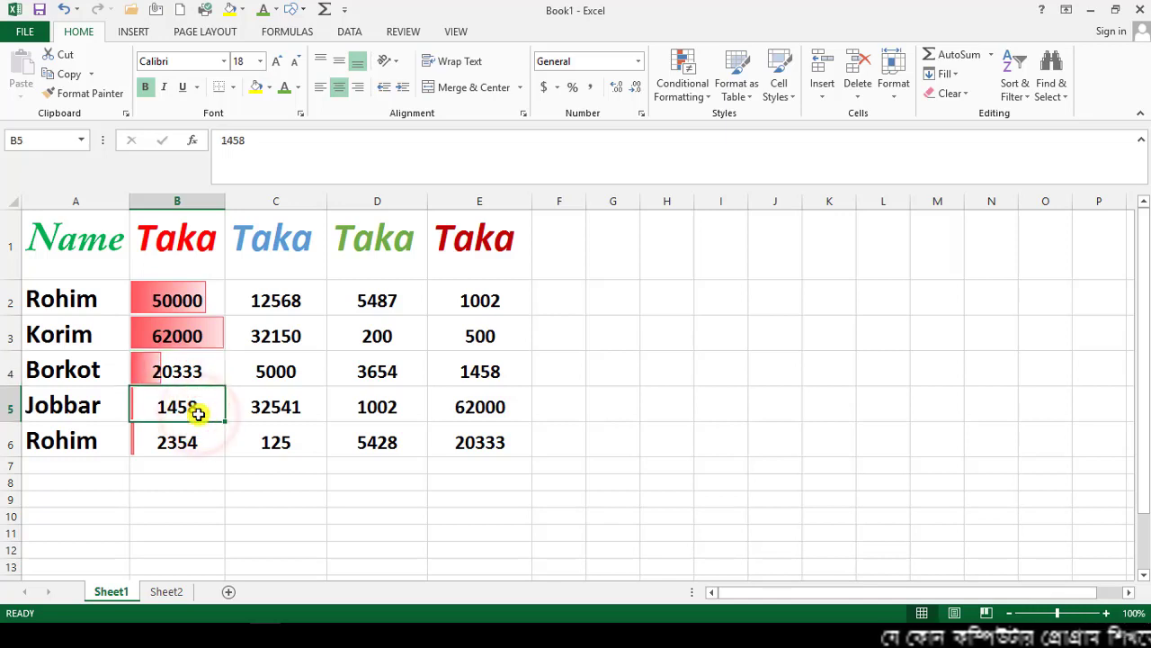
{"action": "left_click", "coordinate": [165, 442]}
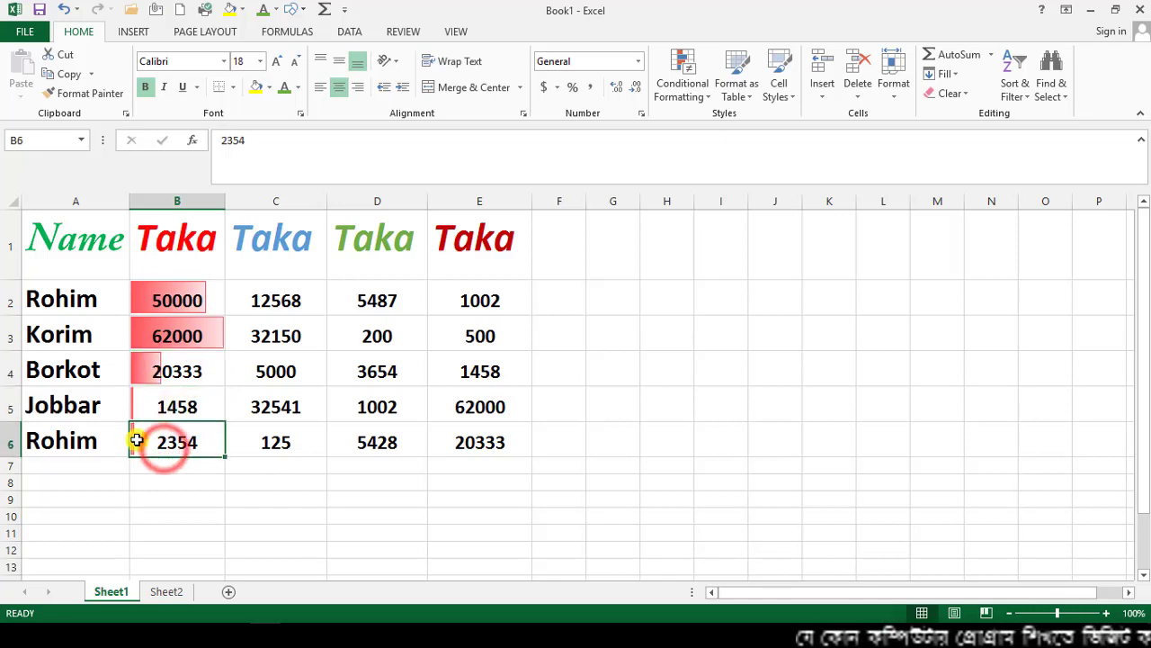
{"action": "left_click", "coordinate": [179, 301]}
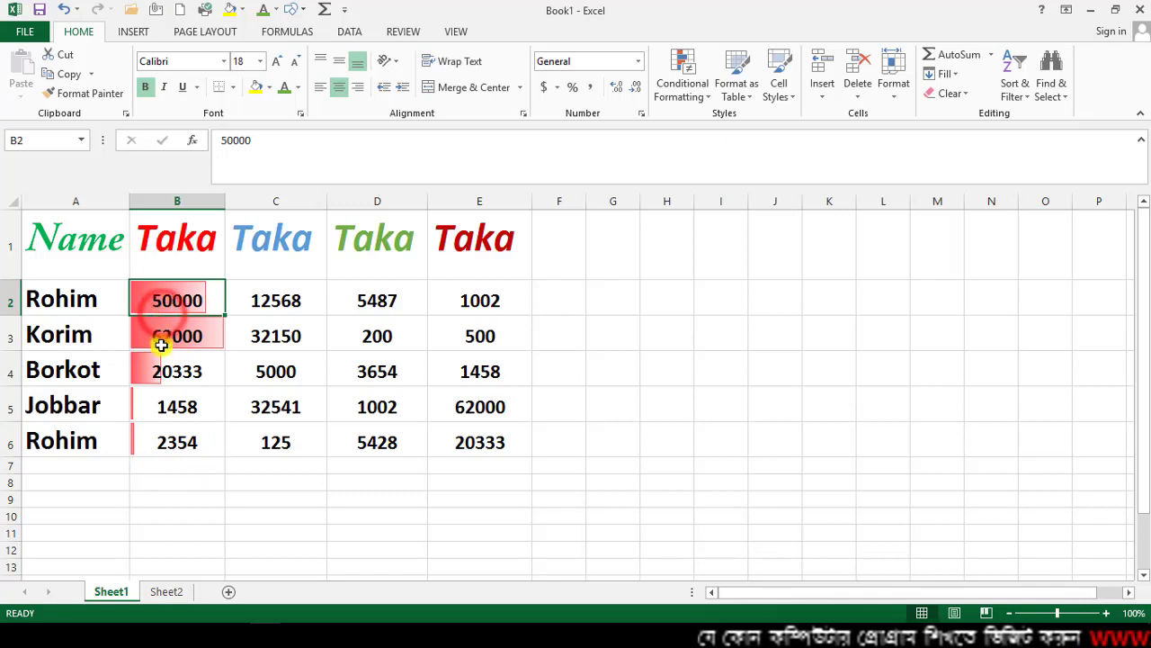
{"action": "left_click", "coordinate": [159, 409]}
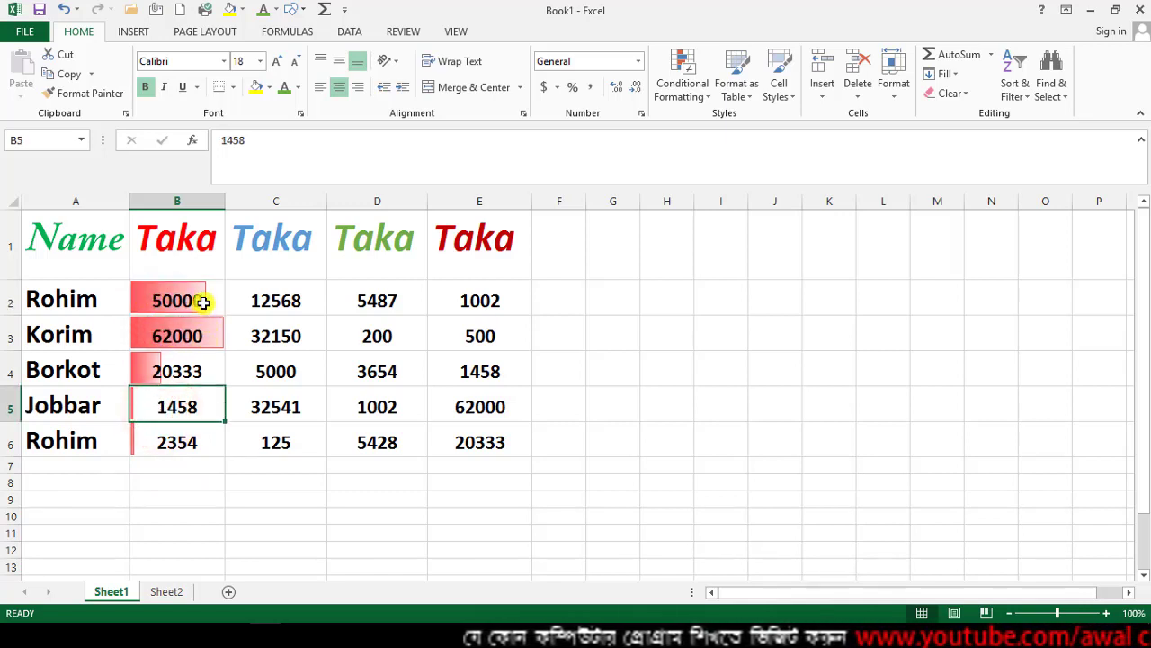
{"action": "left_click", "coordinate": [173, 376]}
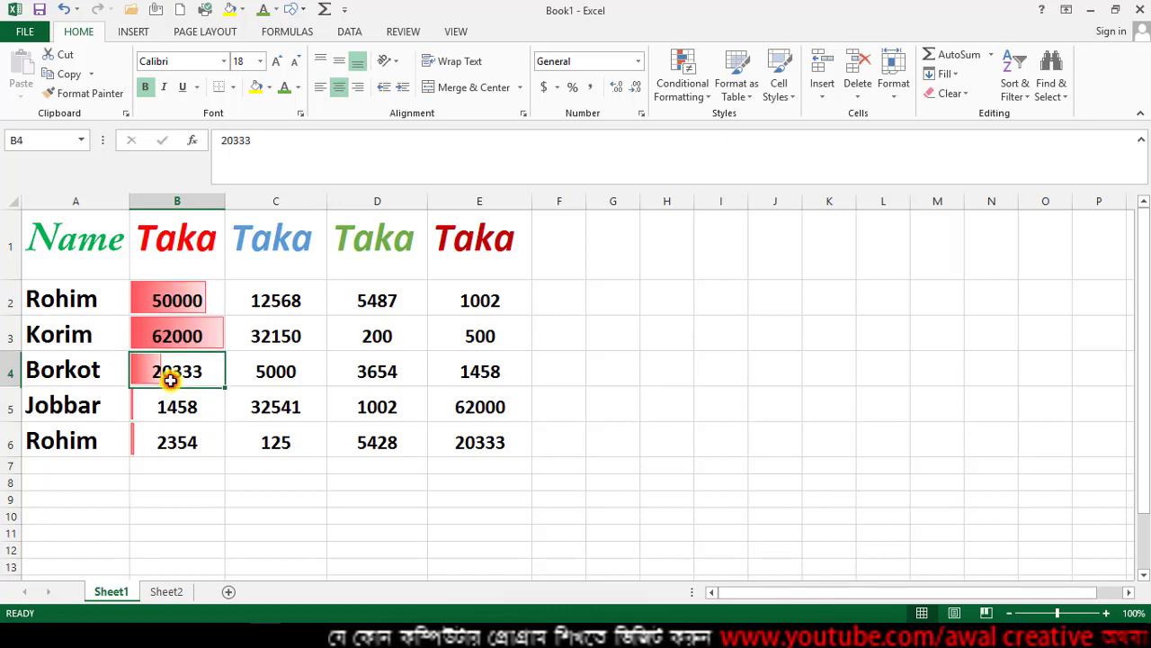
{"action": "left_click", "coordinate": [167, 405]}
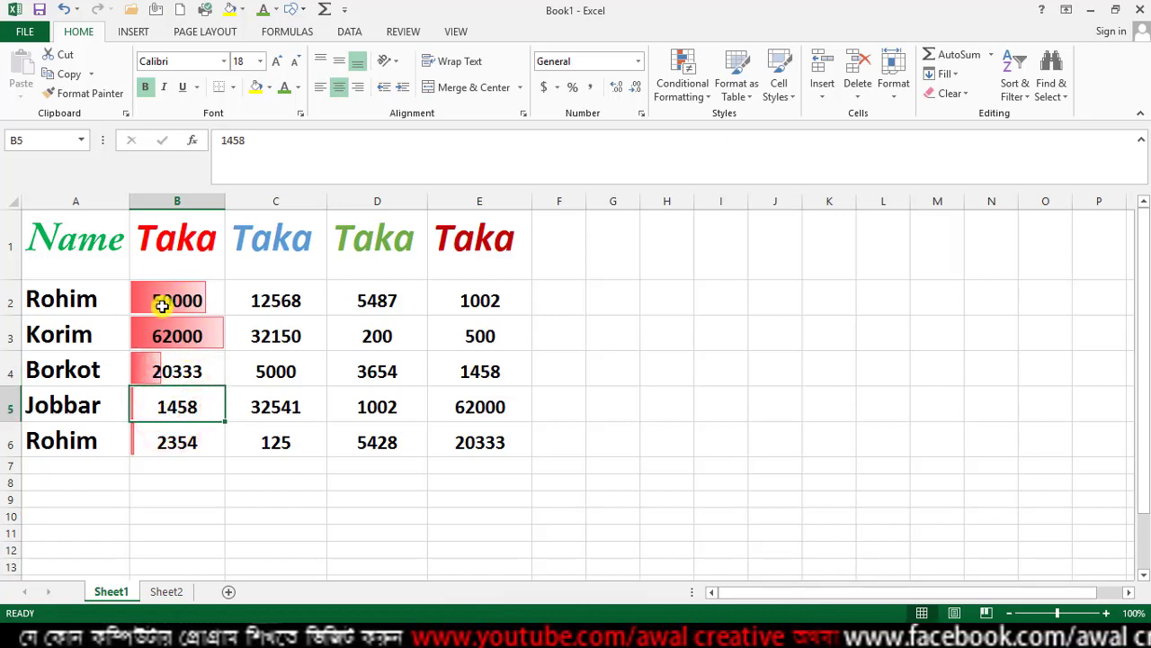
Apply solid blue fill data bars to C2:C6.
{"action": "left_click_drag", "start_coordinate": [243, 294], "coordinate": [275, 432]}
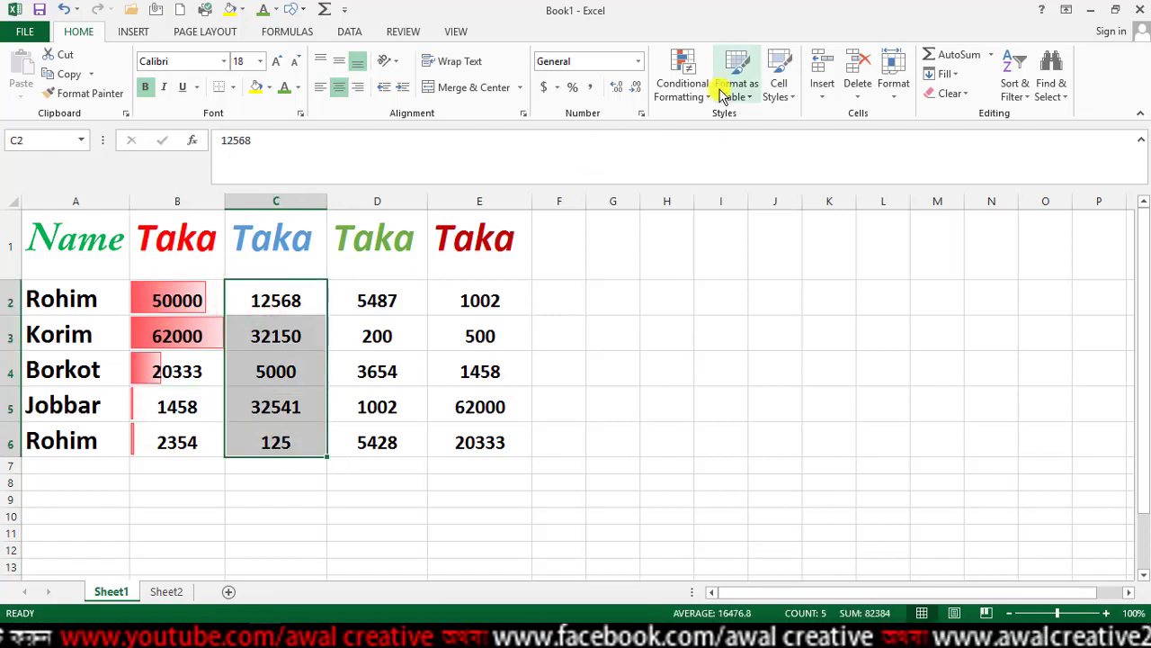
{"action": "left_click", "coordinate": [692, 85]}
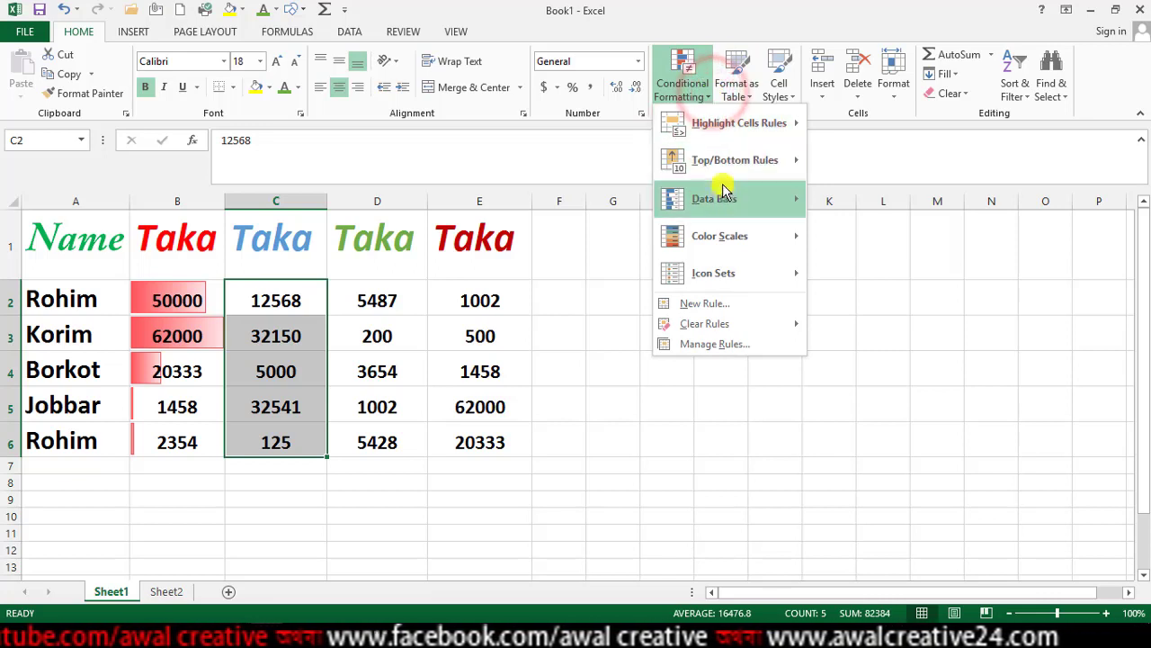
{"action": "mouse_move", "coordinate": [724, 203]}
{"action": "left_click", "coordinate": [857, 335]}
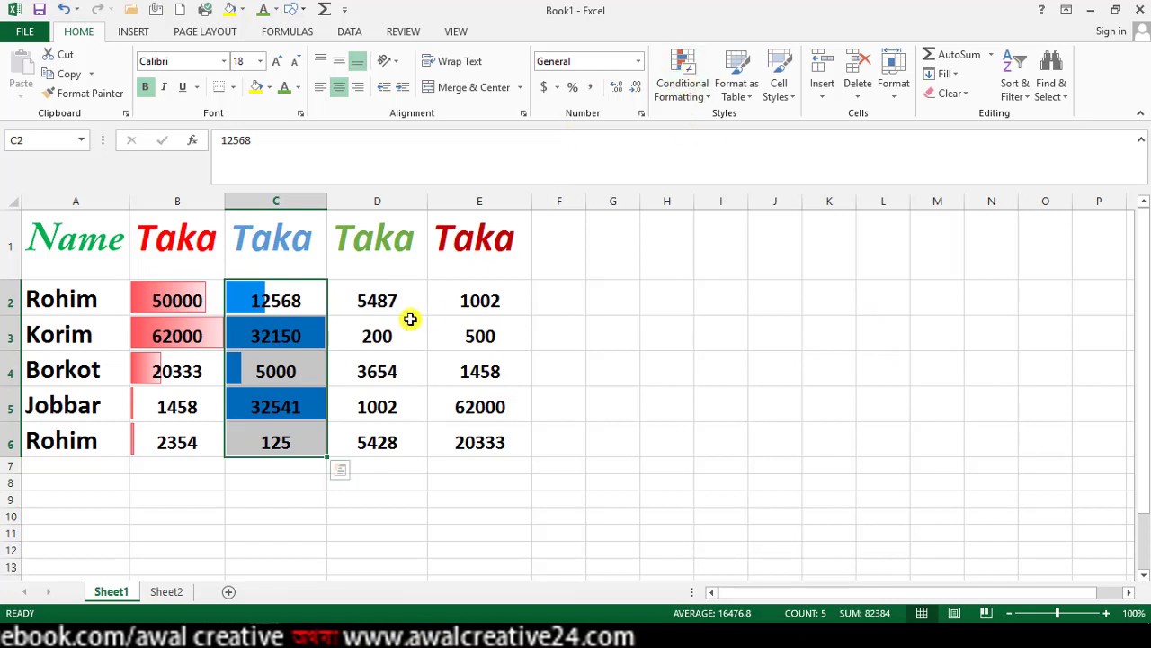
Apply a red-white-blue colour scale to D2:D6, showing high values red and low values blue.
{"action": "left_click_drag", "start_coordinate": [347, 300], "coordinate": [369, 439]}
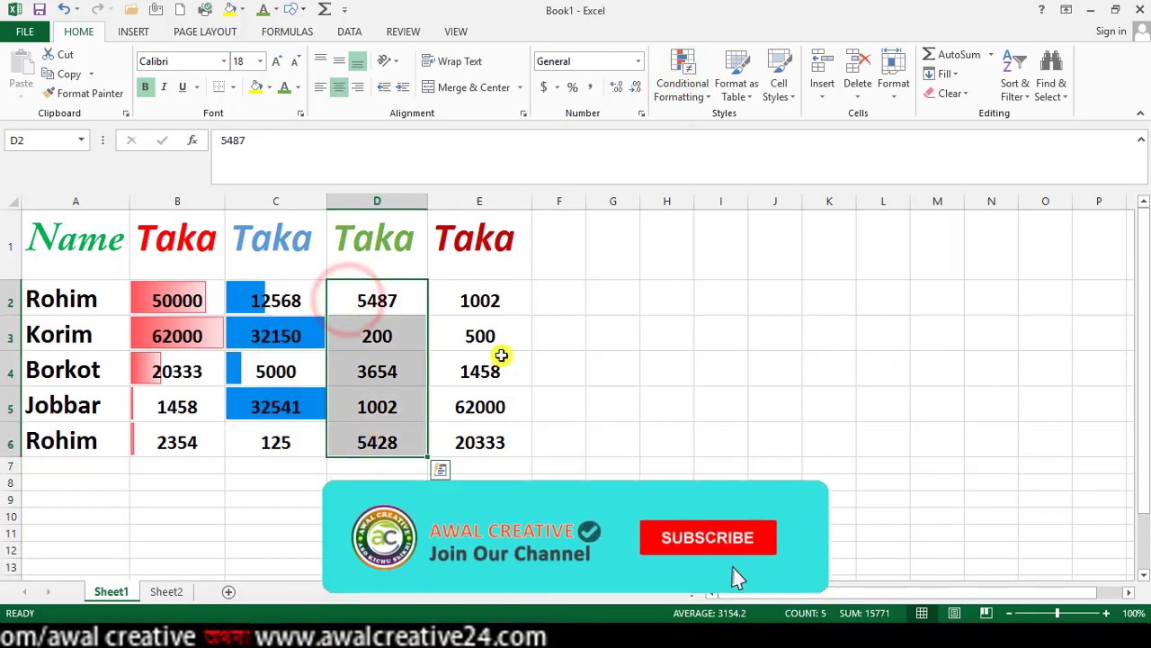
{"action": "left_click", "coordinate": [711, 90]}
{"action": "mouse_move", "coordinate": [730, 243]}
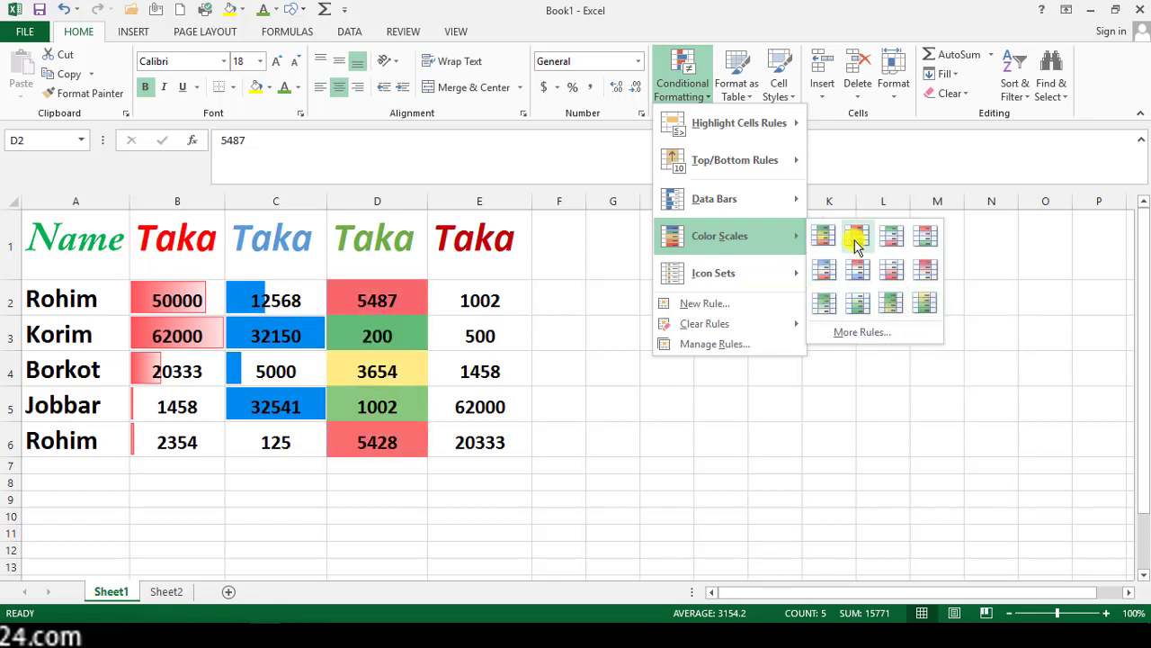
{"action": "left_click", "coordinate": [856, 266]}
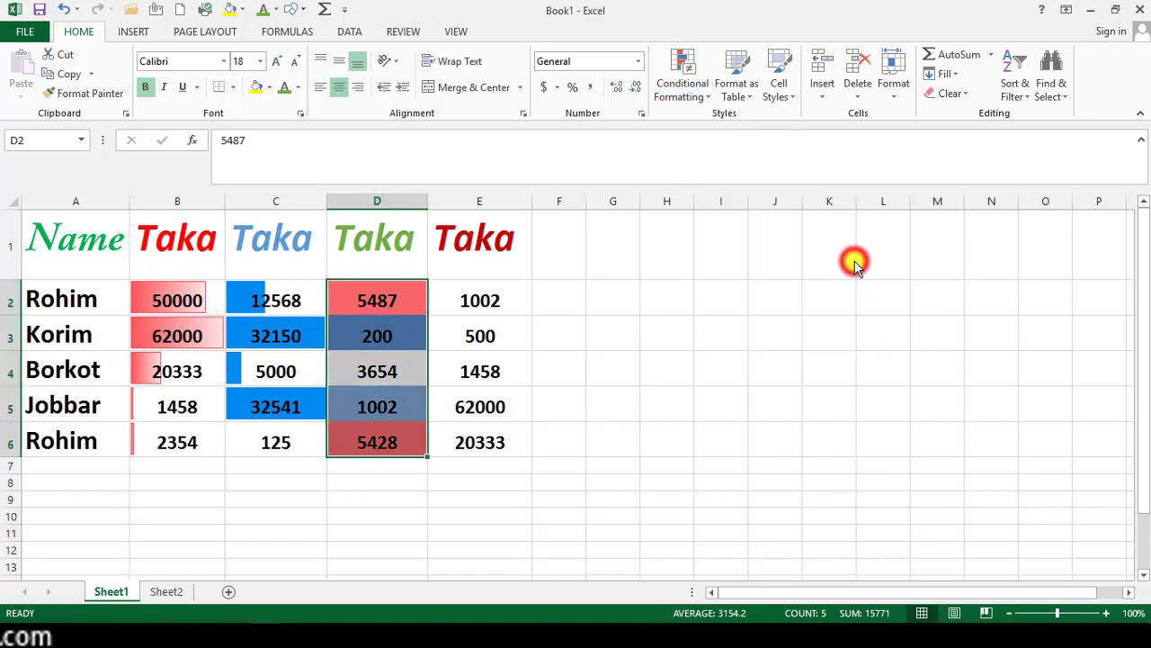
Select E2:E6 and look at the icon set options without applying any.
{"action": "left_click_drag", "start_coordinate": [458, 298], "coordinate": [489, 452]}
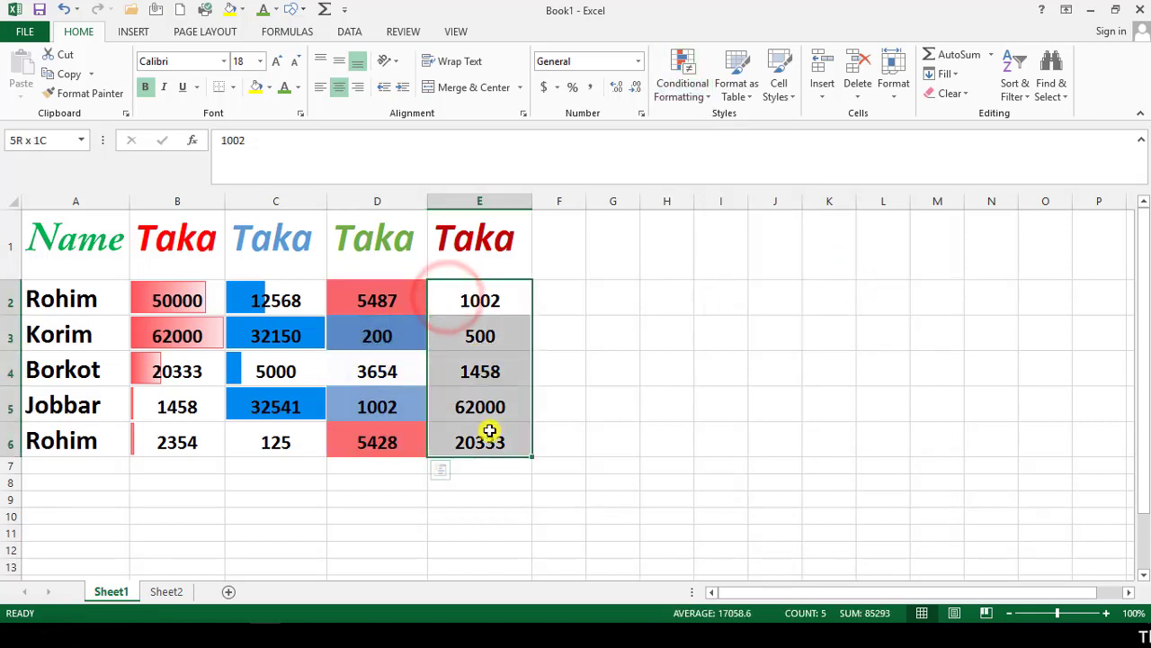
{"action": "left_click", "coordinate": [708, 94]}
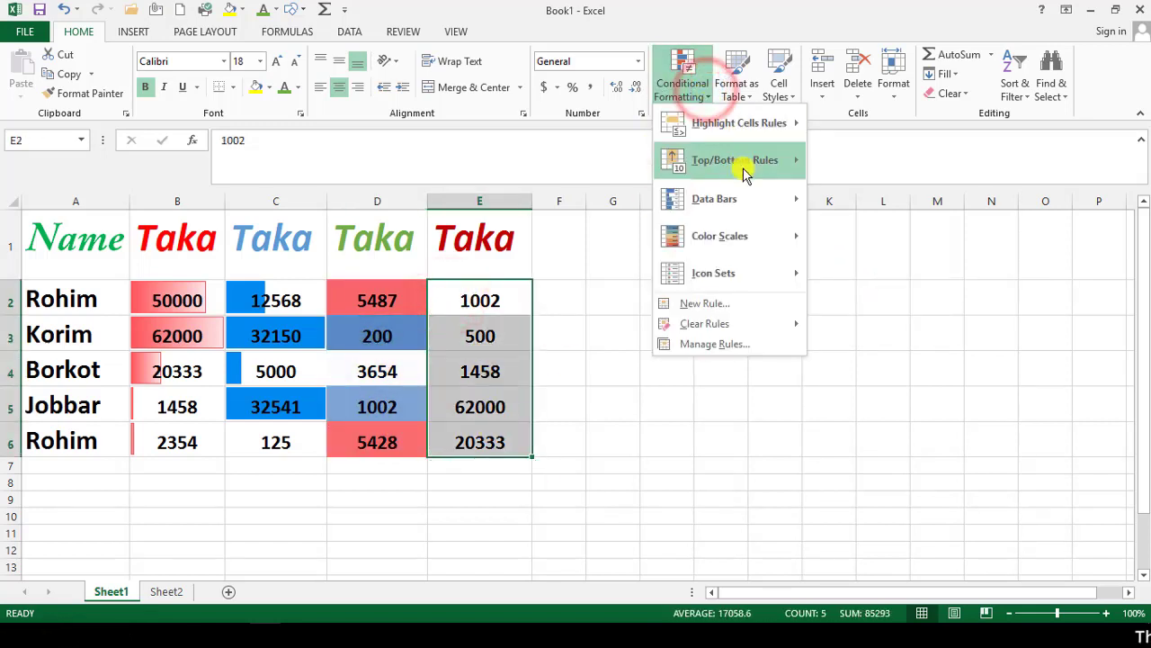
{"action": "mouse_move", "coordinate": [743, 275]}
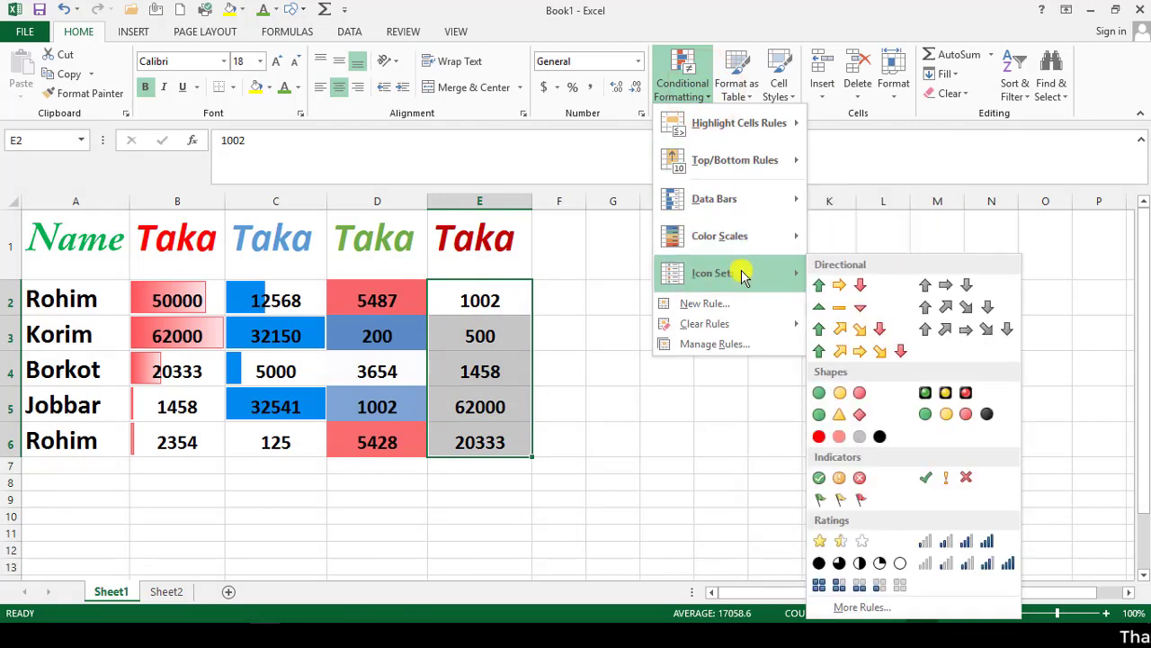
{"action": "left_click", "coordinate": [496, 303]}
Apply the 4 Arrows (Colored) icon set to E2:E3: green up on 1002, red down on 500.
{"action": "left_click_drag", "start_coordinate": [462, 297], "coordinate": [485, 337]}
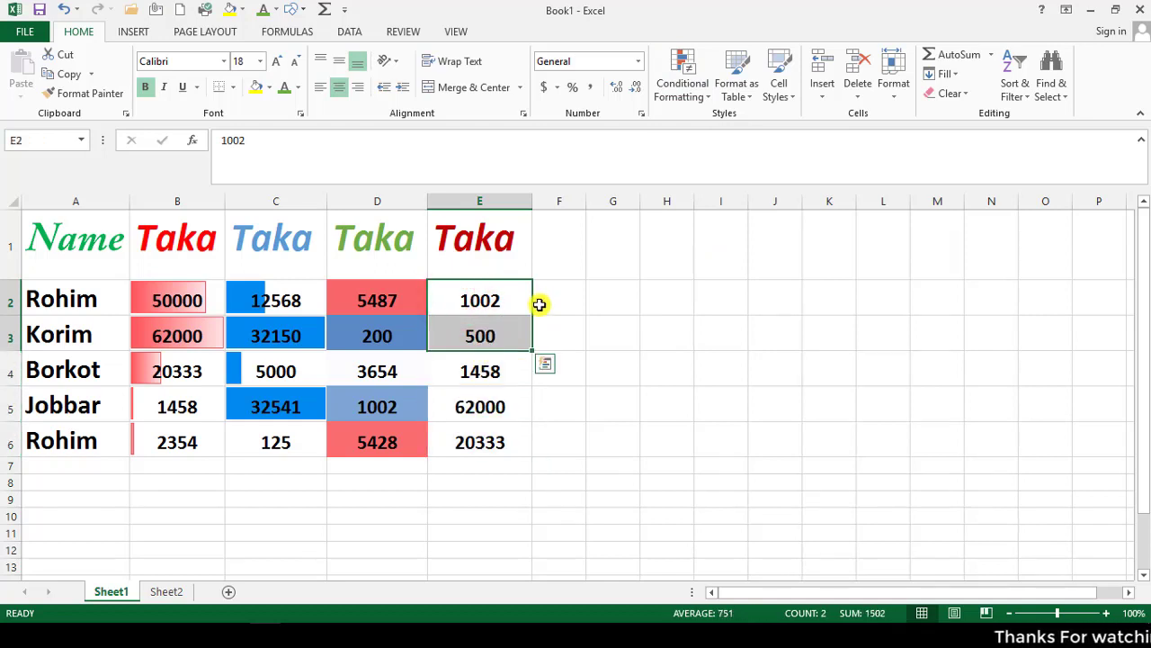
{"action": "left_click", "coordinate": [683, 90]}
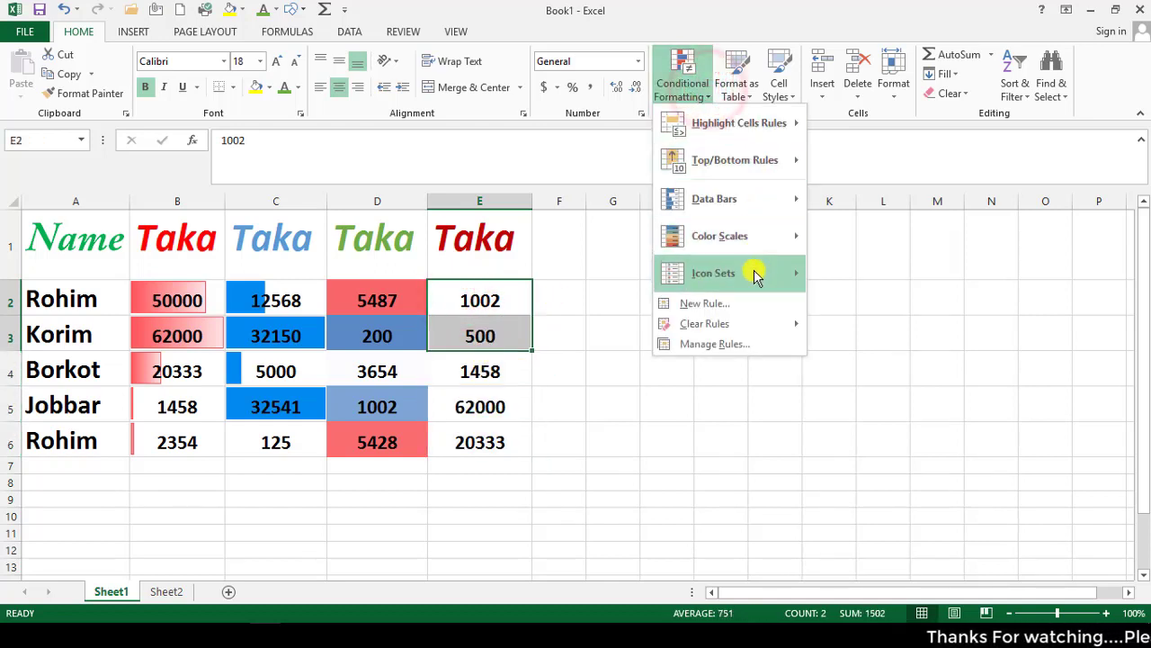
{"action": "mouse_move", "coordinate": [755, 273]}
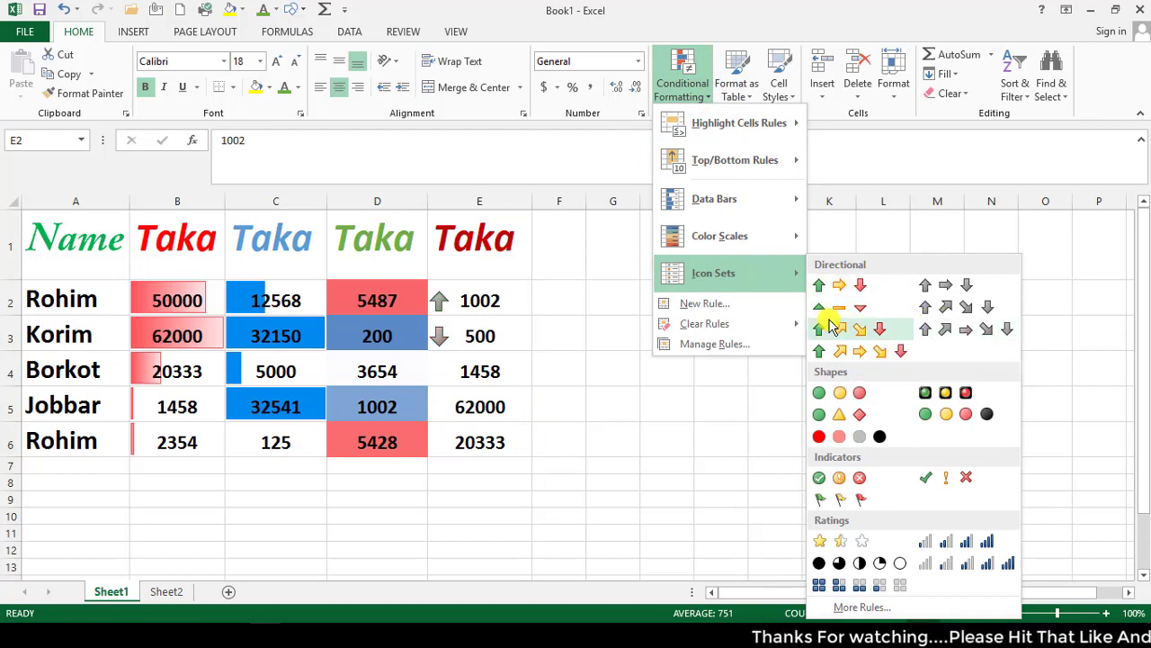
{"action": "left_click", "coordinate": [839, 327]}
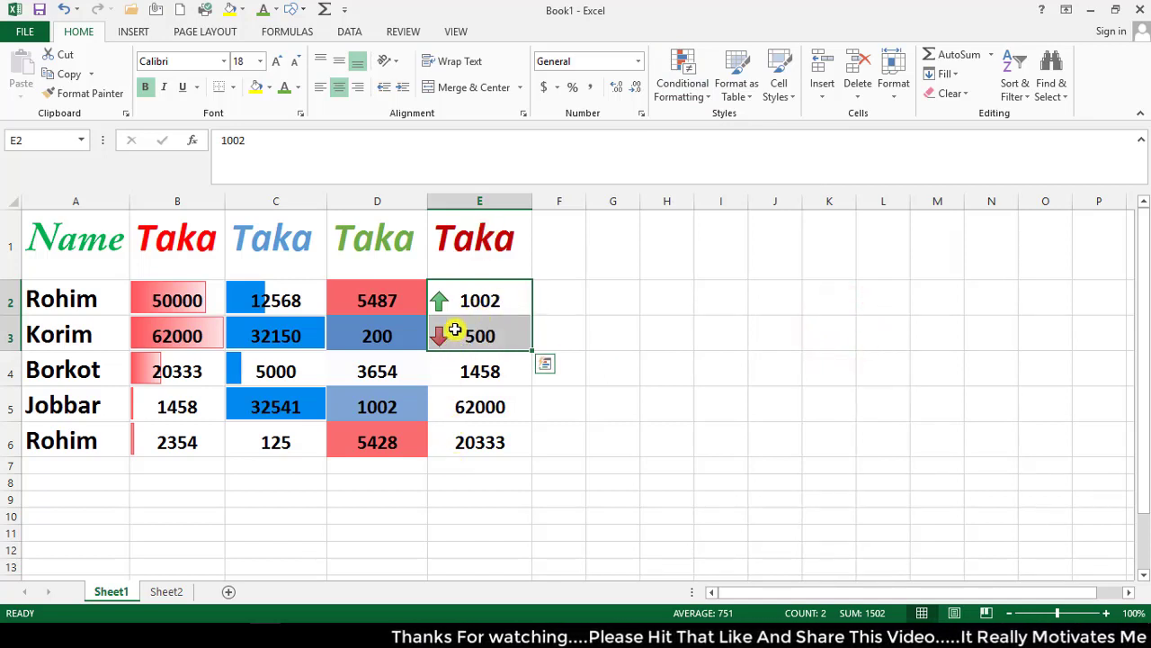
{"action": "left_click", "coordinate": [706, 101]}
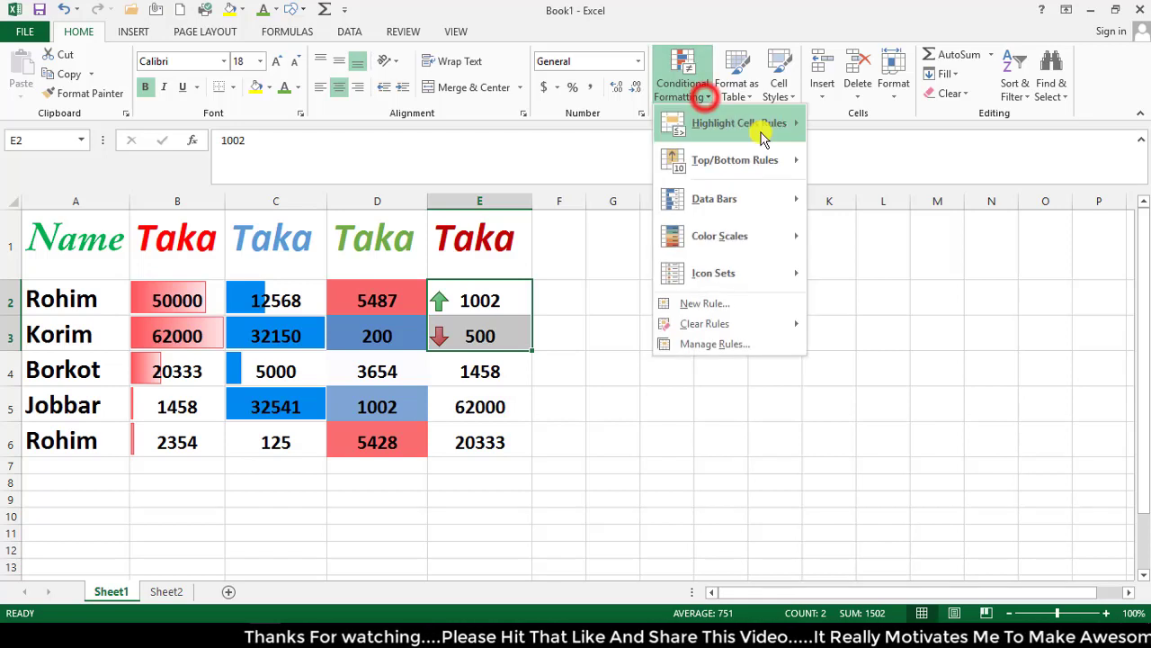
{"action": "mouse_move", "coordinate": [765, 270]}
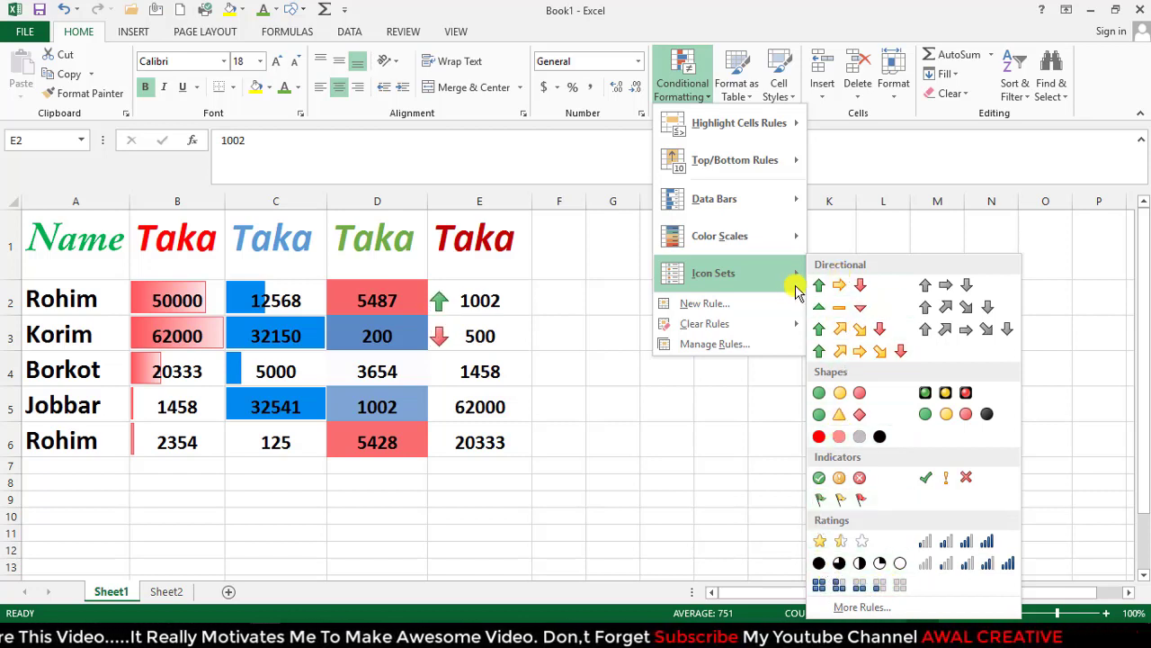
Create a new 2-Color Scale rule with Lowest Value minimum in bright red for E2:E3.
{"action": "left_click", "coordinate": [746, 304]}
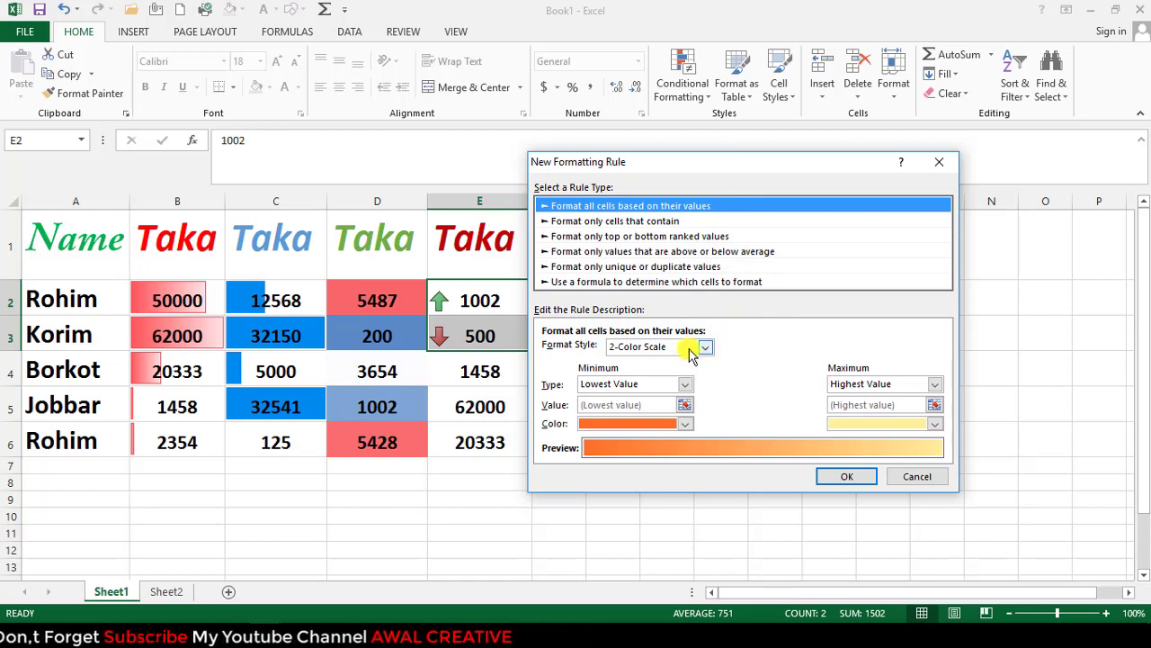
{"action": "left_click", "coordinate": [704, 349]}
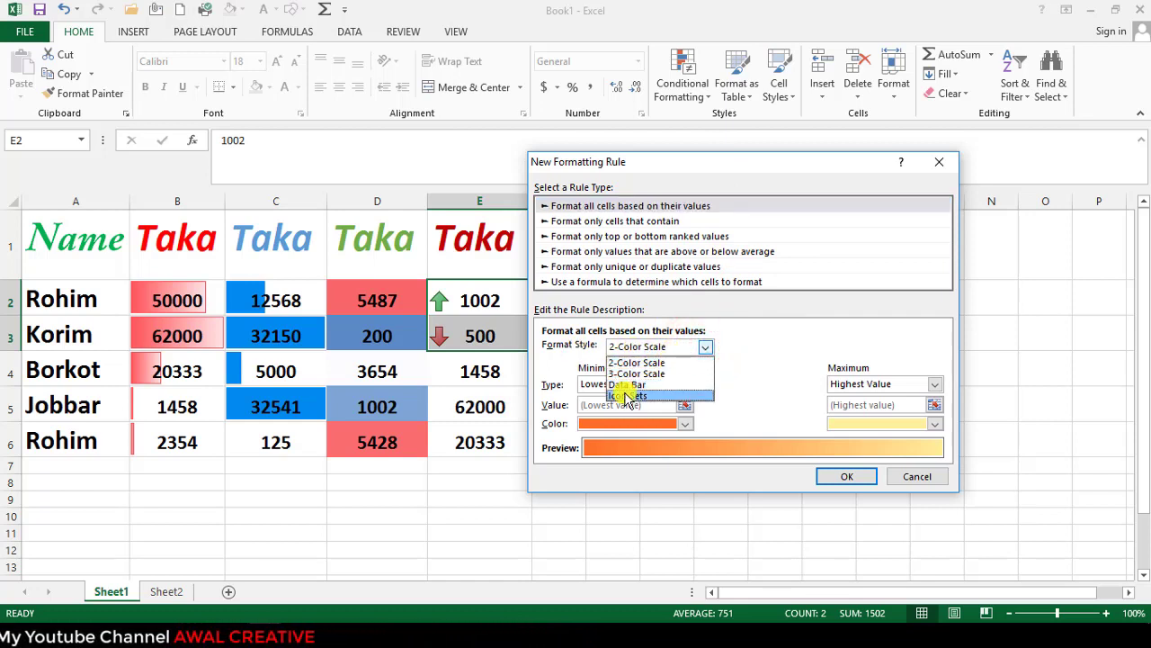
{"action": "left_click", "coordinate": [784, 351]}
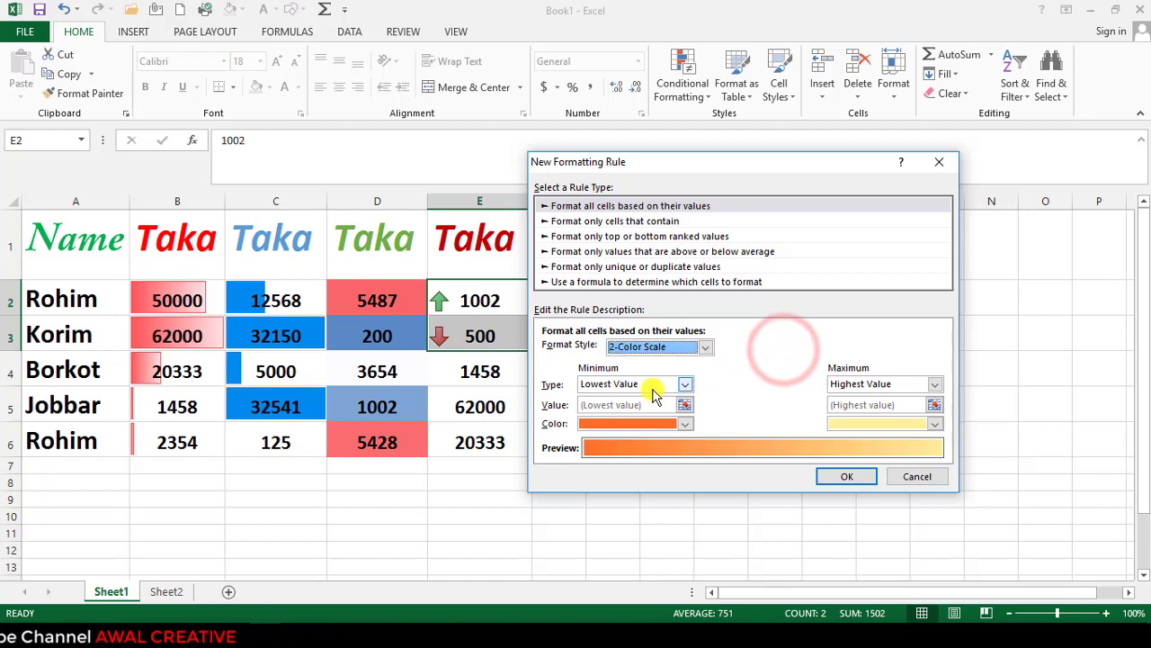
{"action": "left_click", "coordinate": [666, 384]}
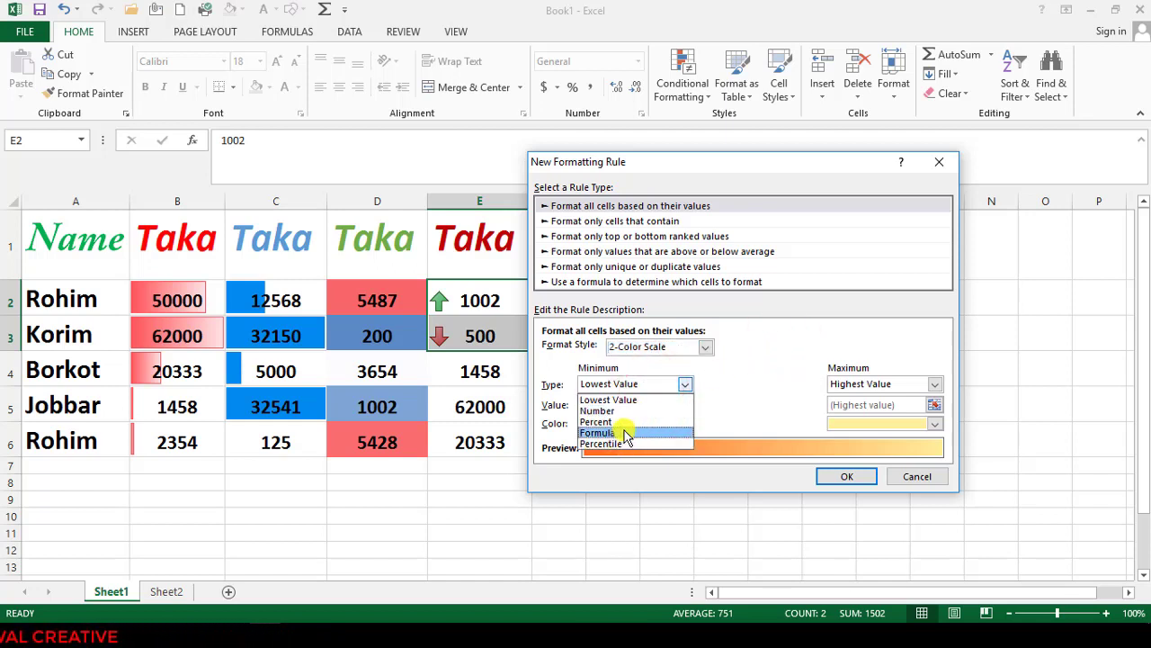
{"action": "left_click", "coordinate": [727, 369]}
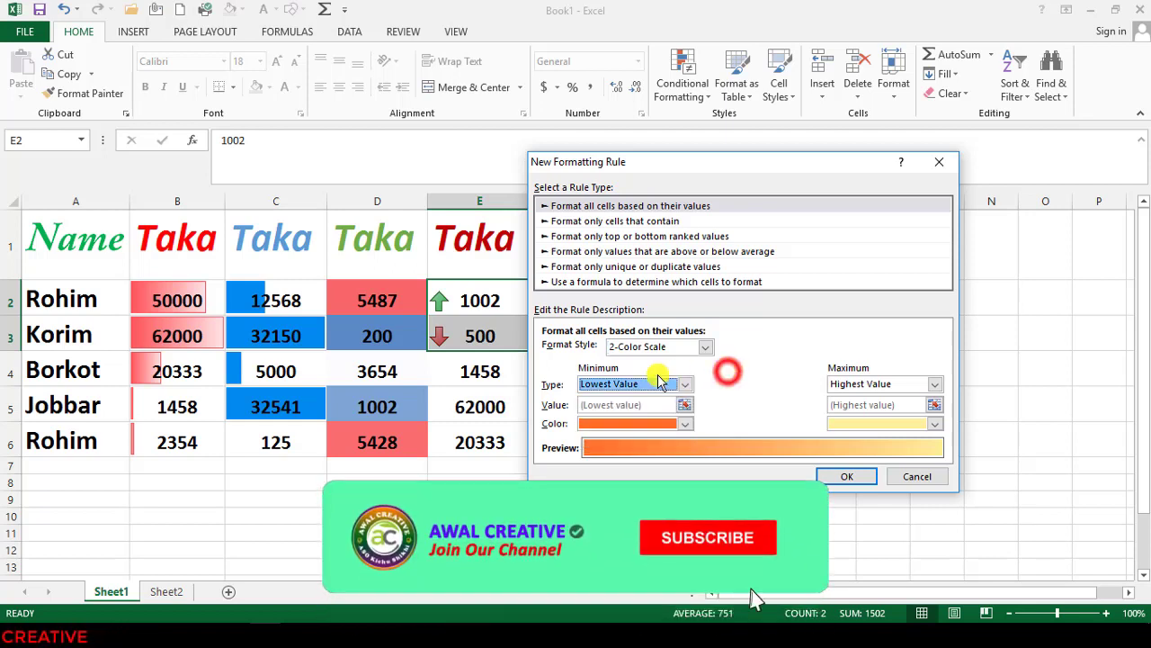
{"action": "left_click", "coordinate": [612, 423]}
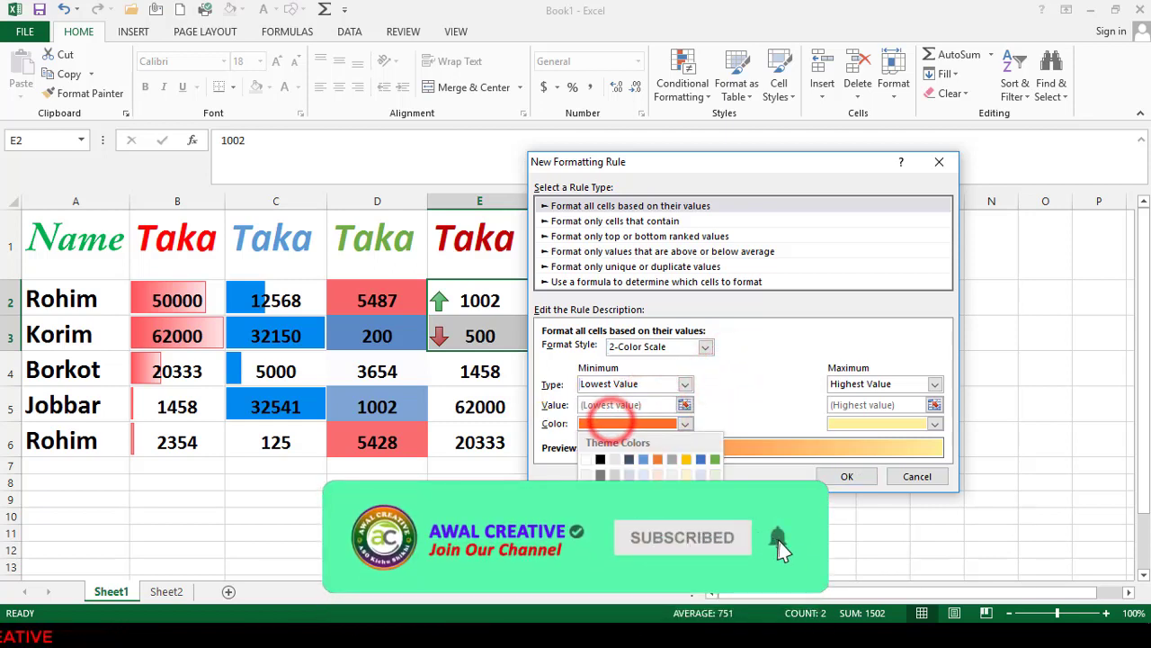
{"action": "left_click", "coordinate": [600, 558]}
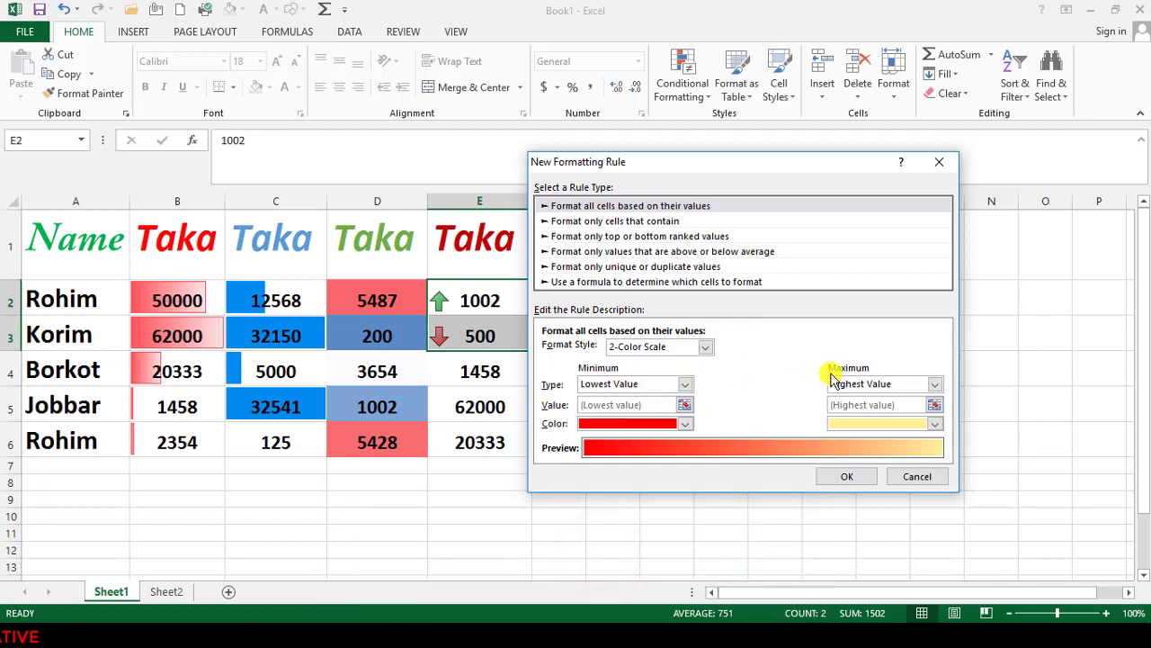
{"action": "left_click", "coordinate": [849, 477]}
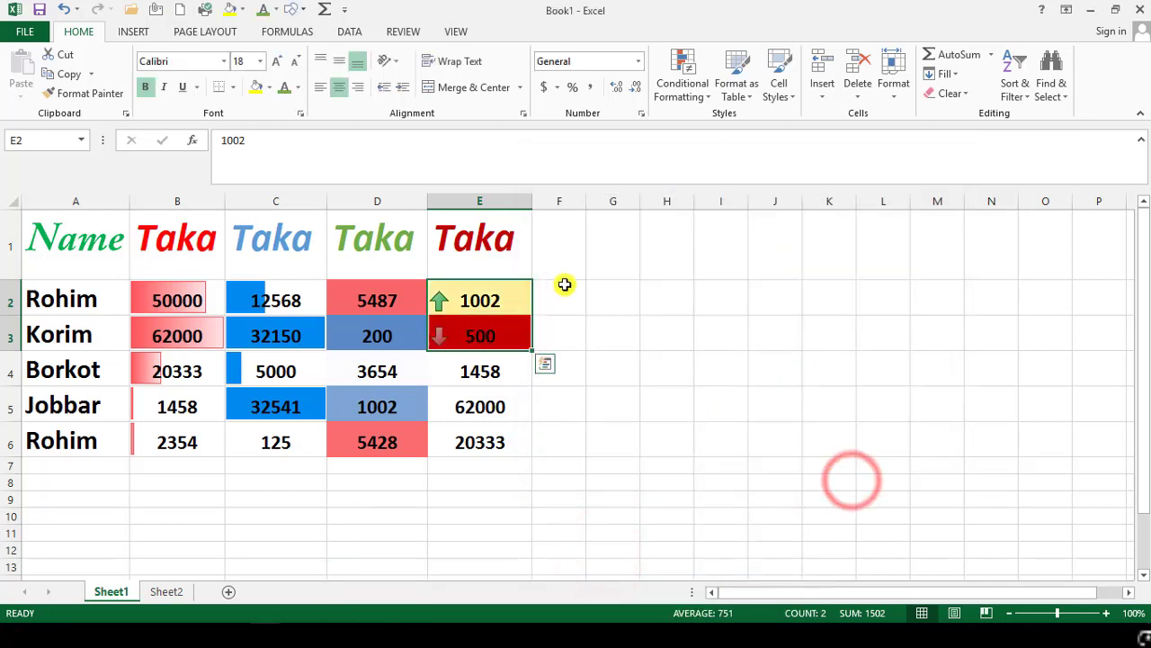
Clear conditional formatting rules from the entire sheet, then undo to restore them.
{"action": "left_click", "coordinate": [487, 344]}
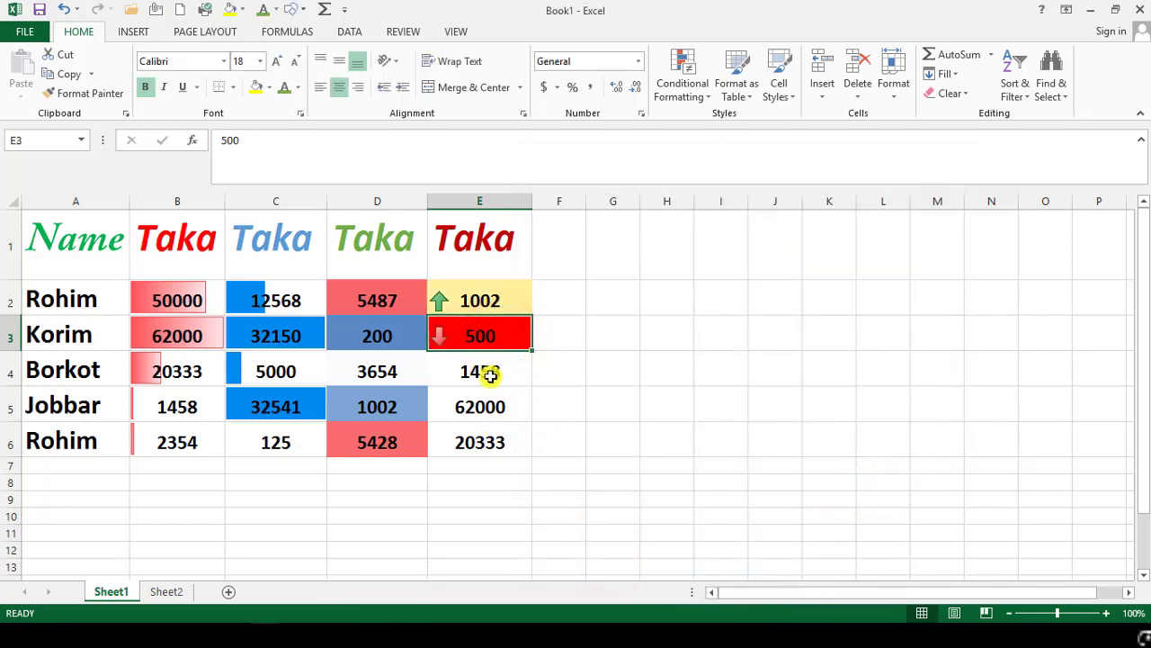
{"action": "left_click", "coordinate": [703, 91]}
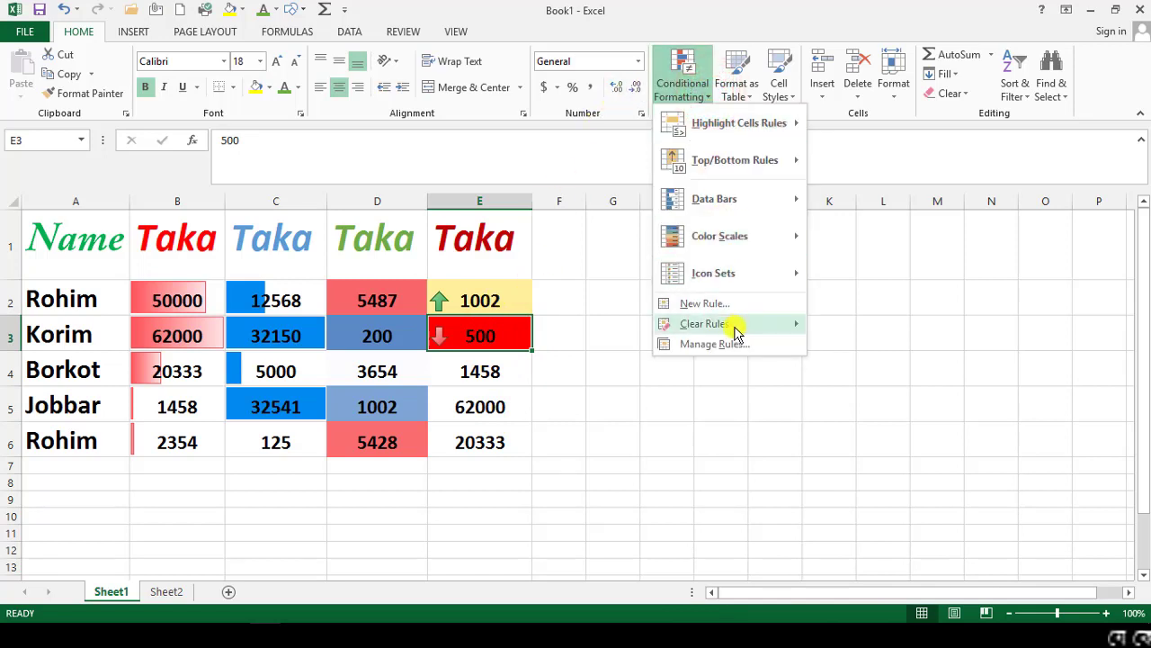
{"action": "mouse_move", "coordinate": [720, 326]}
{"action": "left_click", "coordinate": [550, 383]}
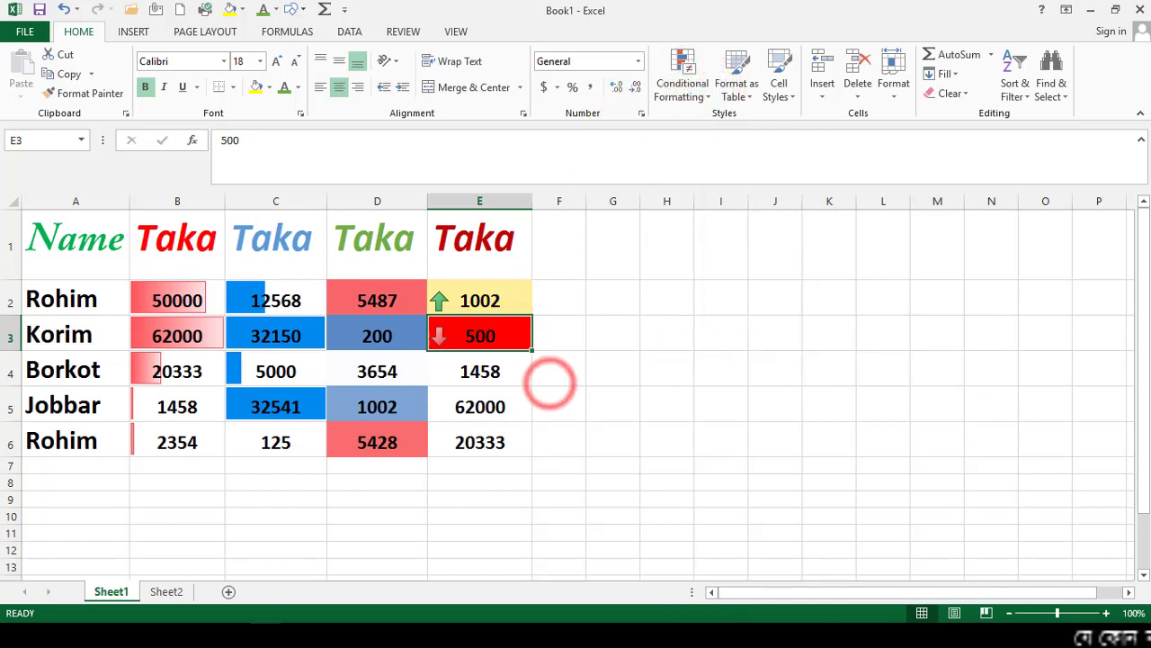
{"action": "left_click", "coordinate": [131, 286]}
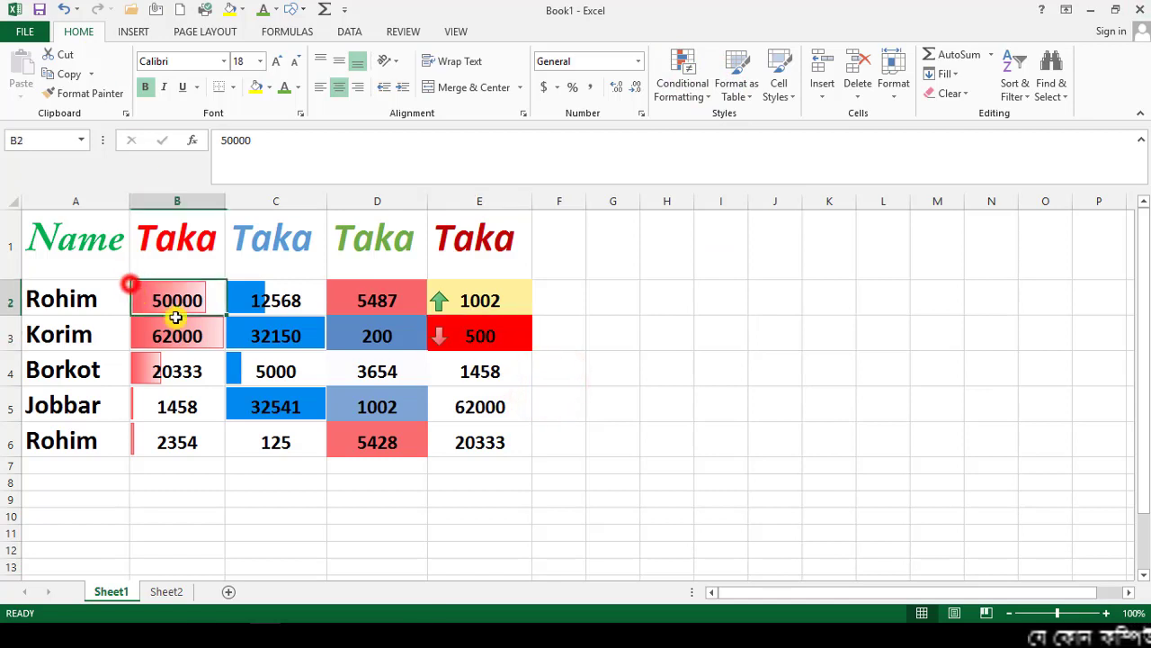
{"action": "left_click_drag", "start_coordinate": [176, 316], "coordinate": [456, 452]}
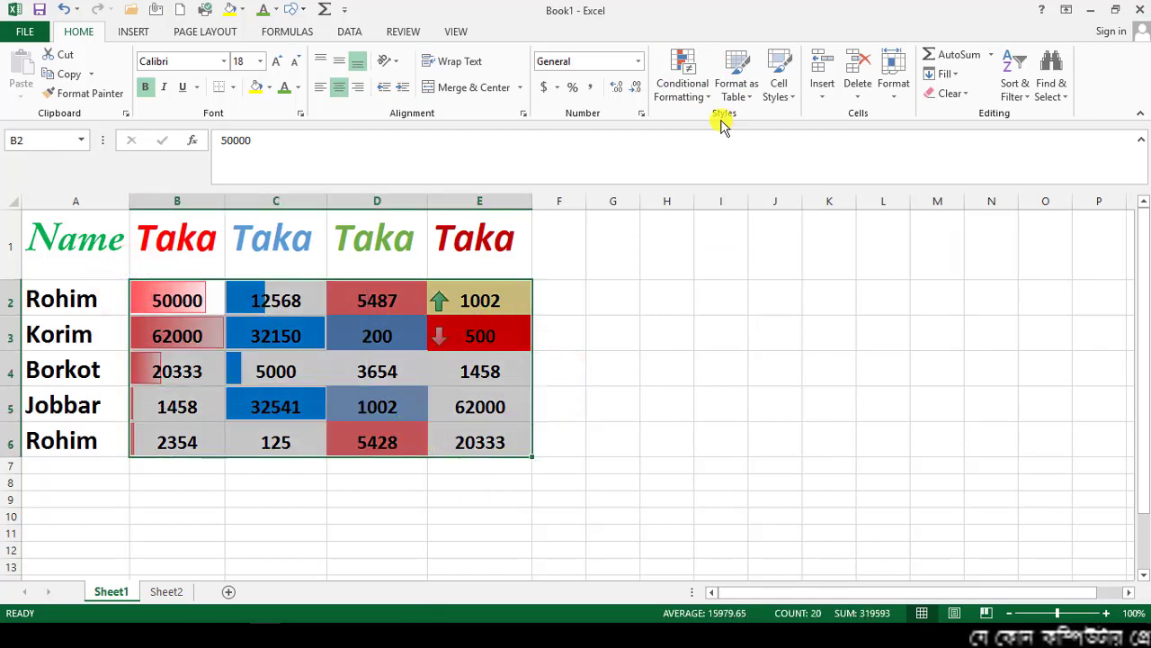
{"action": "left_click", "coordinate": [706, 93]}
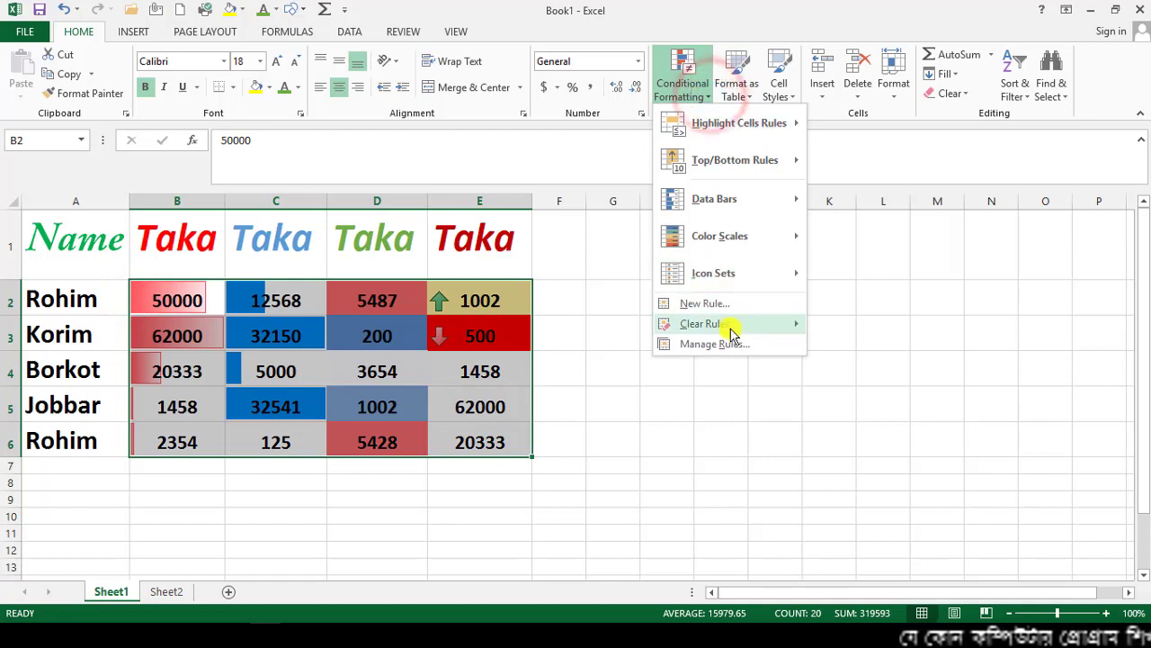
{"action": "mouse_move", "coordinate": [726, 333]}
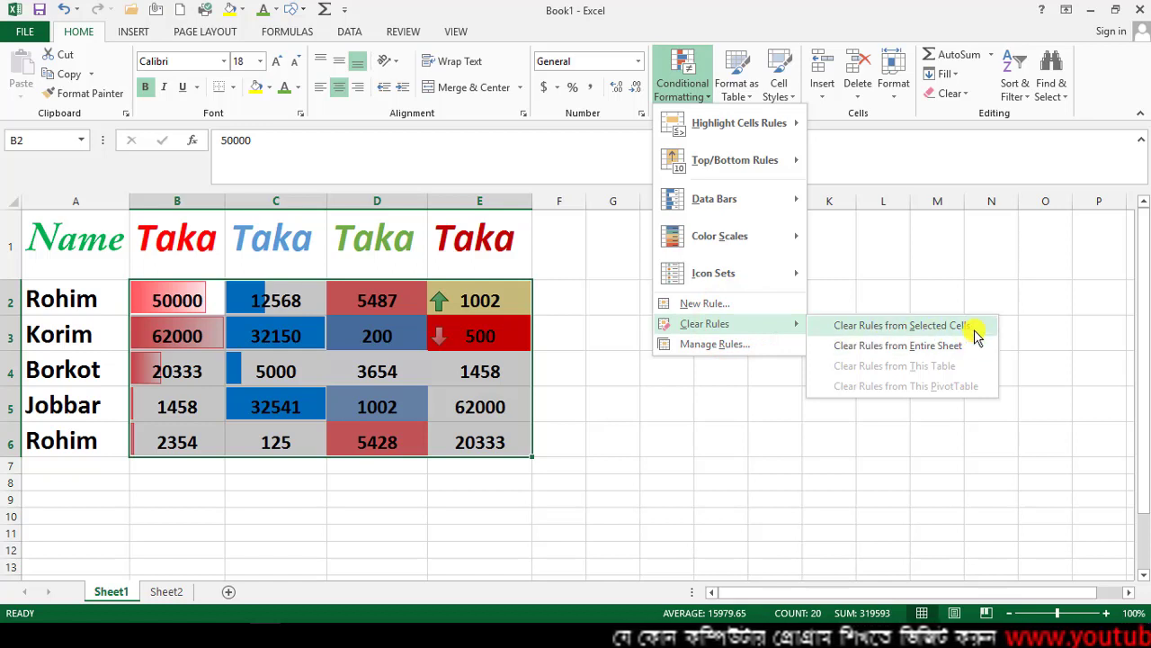
{"action": "left_click", "coordinate": [905, 347]}
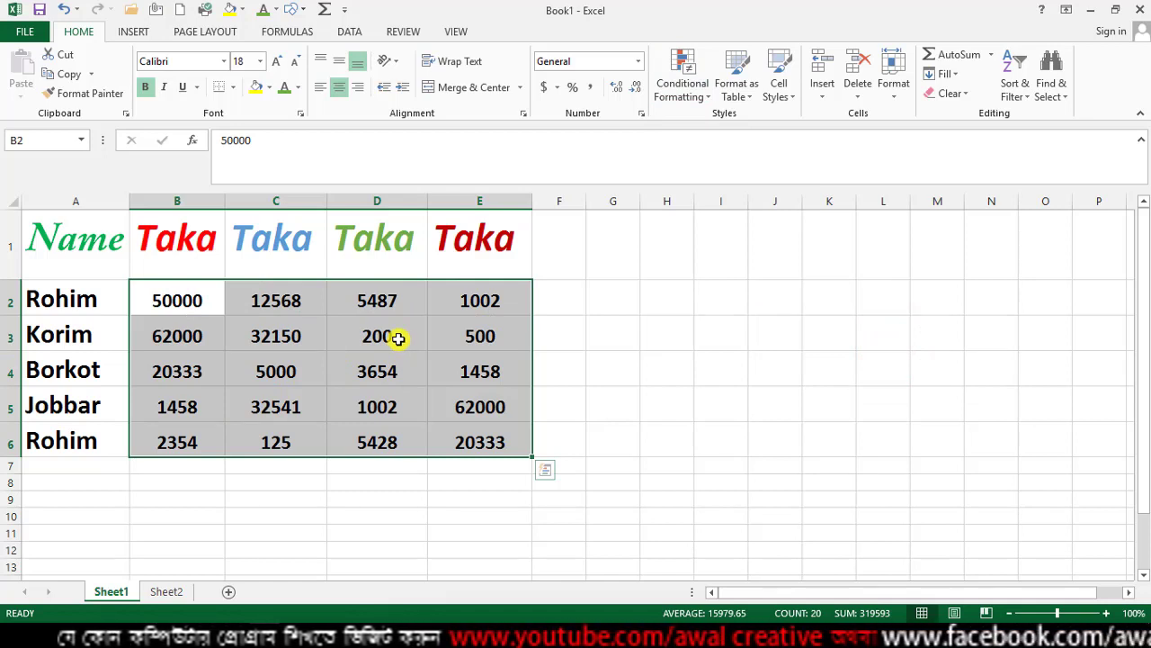
{"action": "key", "text": "ctrl+z"}
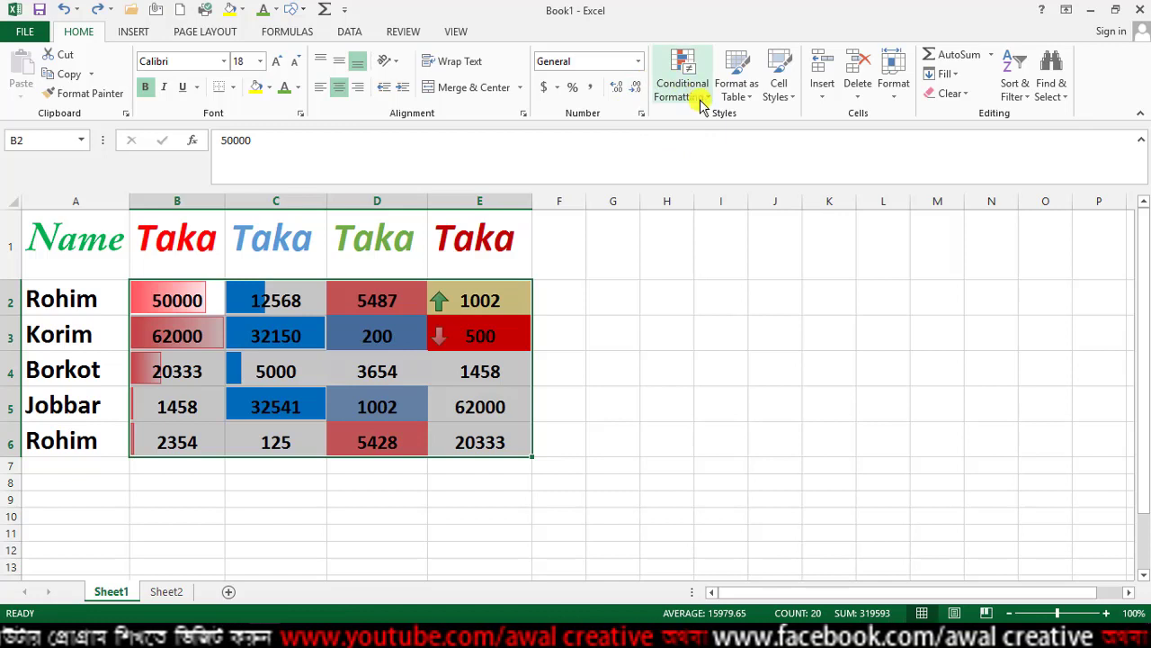
Clear the arrow and colour-scale rules from column E's cells E2:E6.
{"action": "left_click", "coordinate": [684, 86]}
{"action": "left_click", "coordinate": [314, 295]}
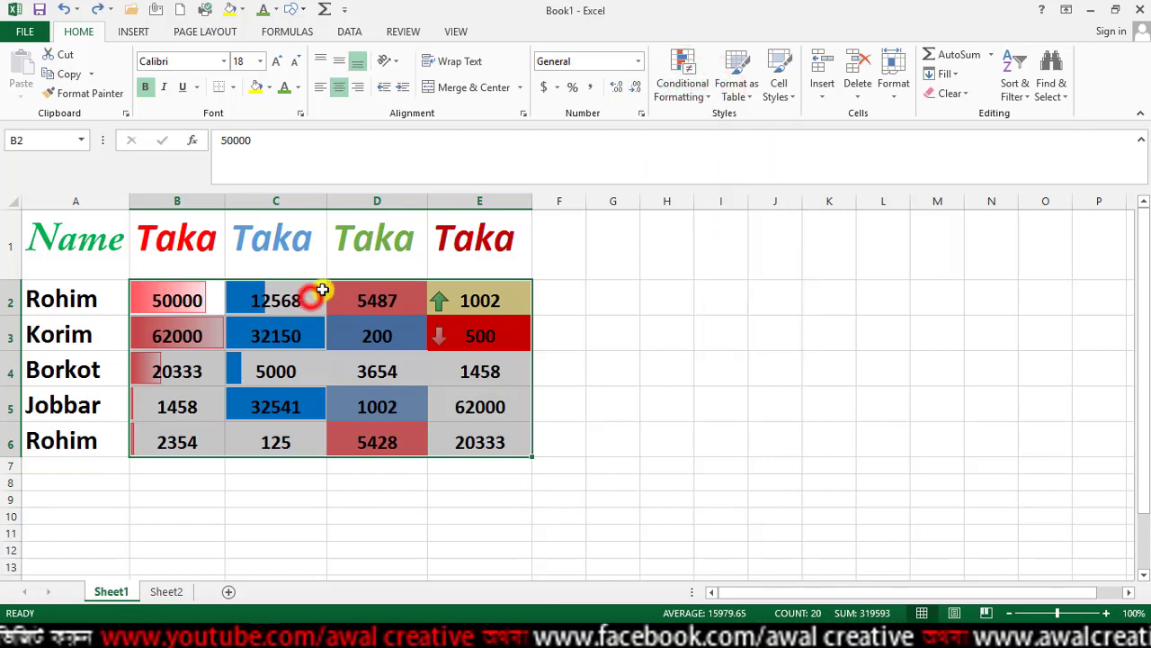
{"action": "left_click_drag", "start_coordinate": [443, 300], "coordinate": [468, 440]}
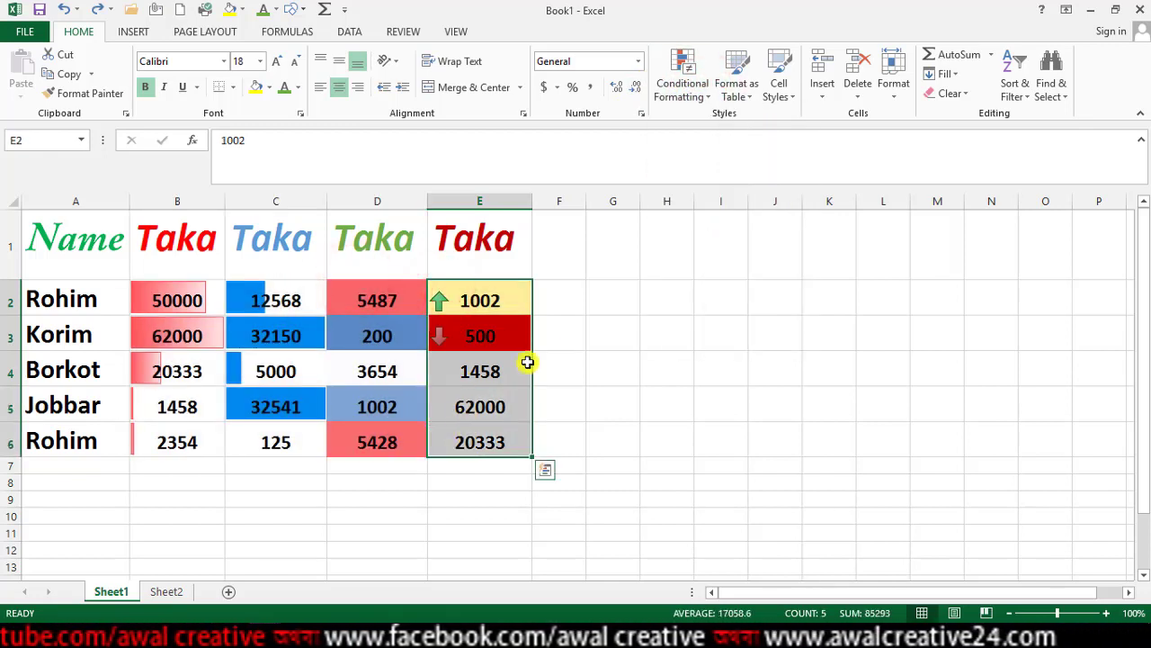
{"action": "left_click", "coordinate": [708, 92]}
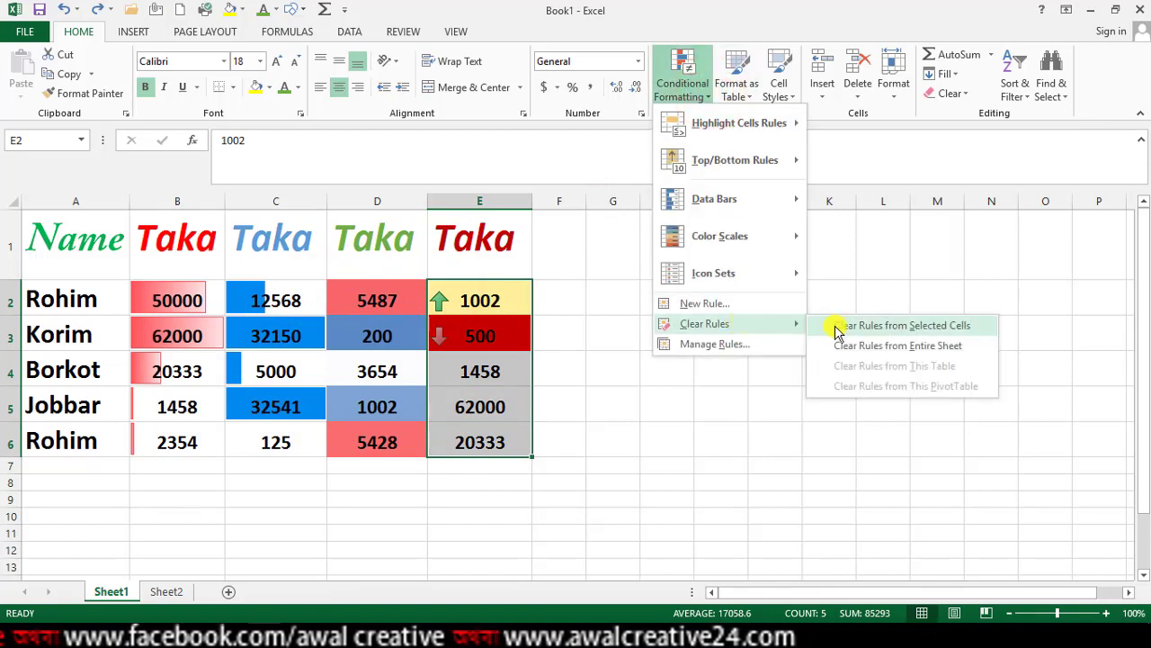
{"action": "left_click", "coordinate": [947, 329]}
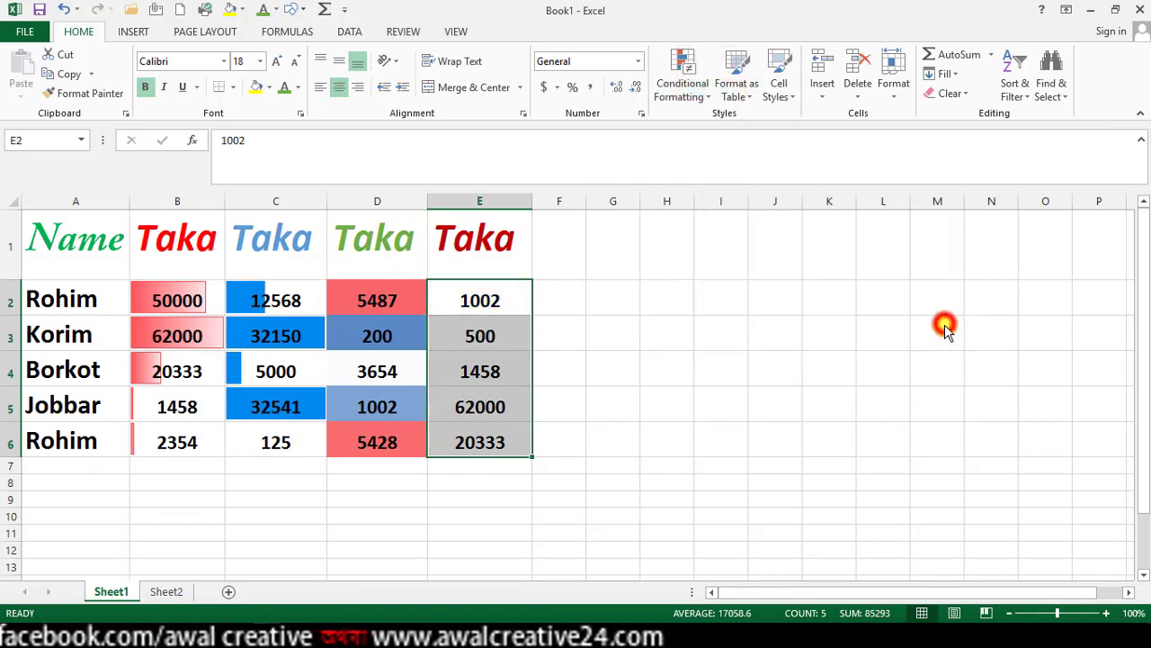
{"action": "left_click", "coordinate": [501, 326]}
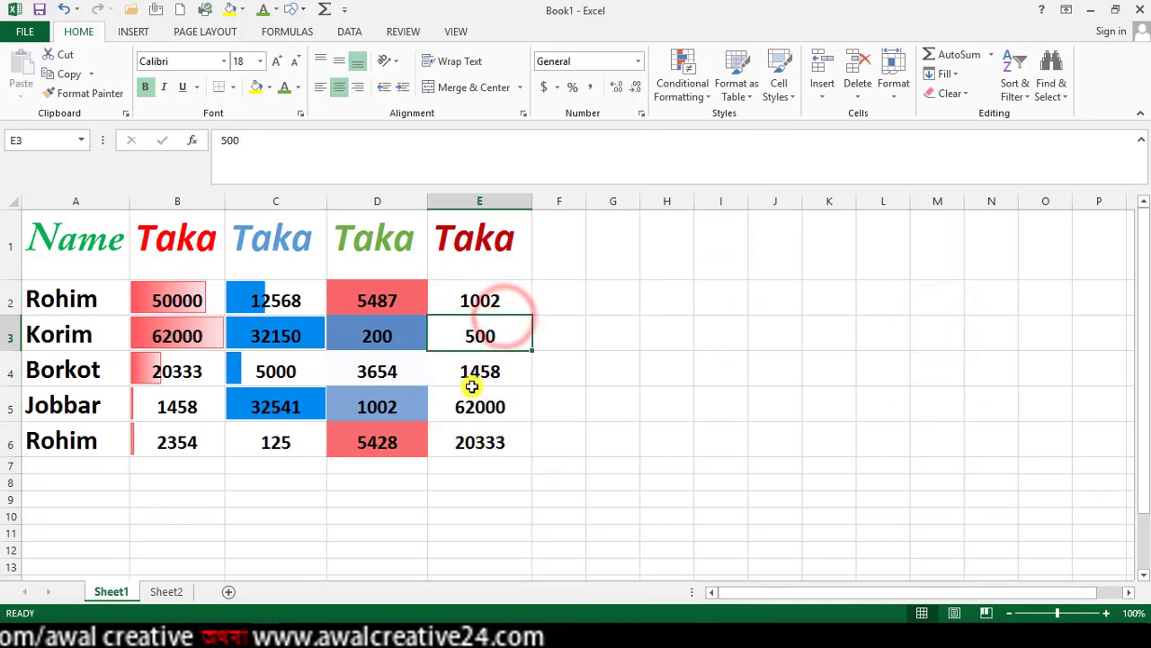
Remove the red data bars from column B's cells B2:B6.
{"action": "left_click_drag", "start_coordinate": [142, 290], "coordinate": [166, 441]}
{"action": "left_click", "coordinate": [708, 87]}
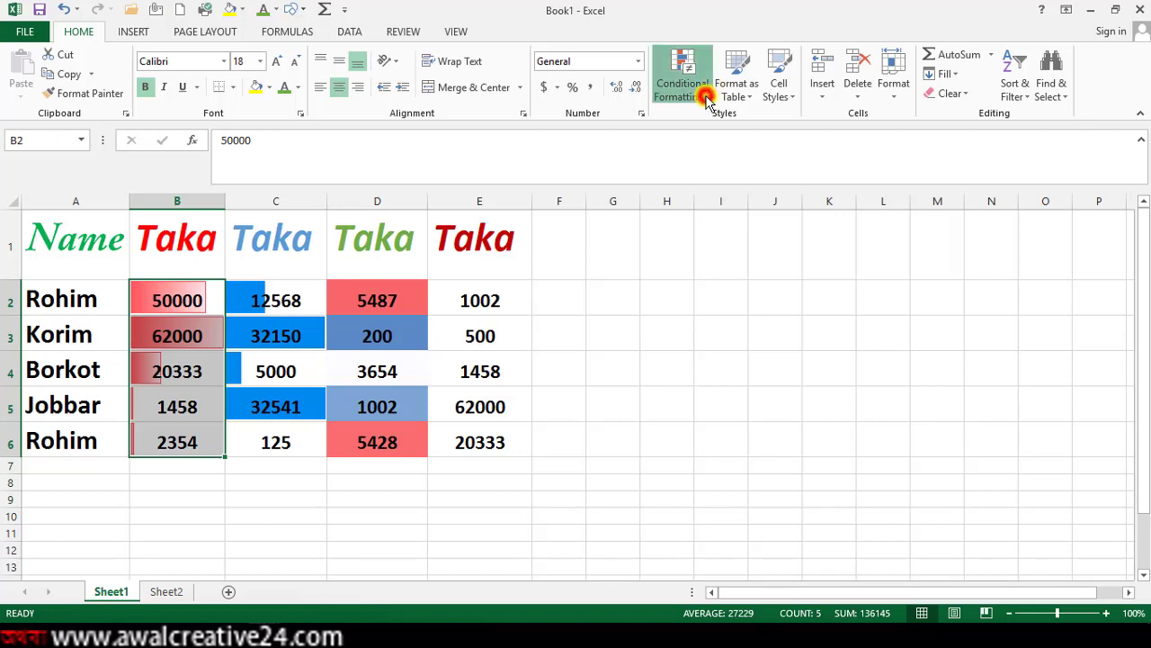
{"action": "mouse_move", "coordinate": [787, 323]}
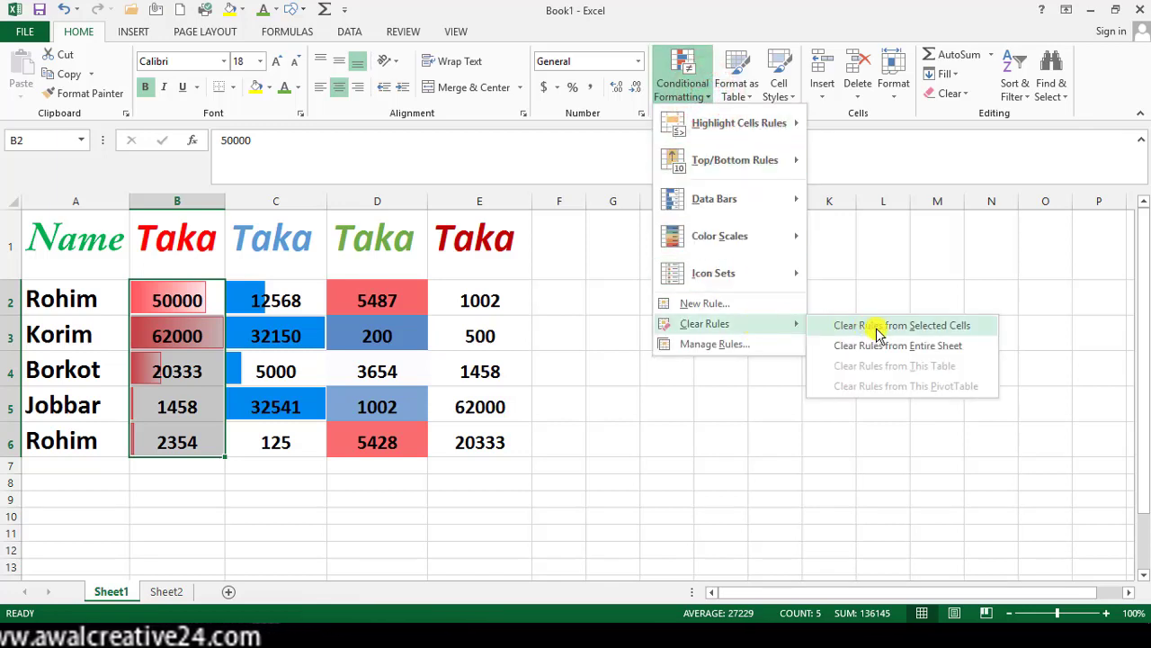
{"action": "left_click", "coordinate": [943, 327]}
{"action": "left_click", "coordinate": [207, 358]}
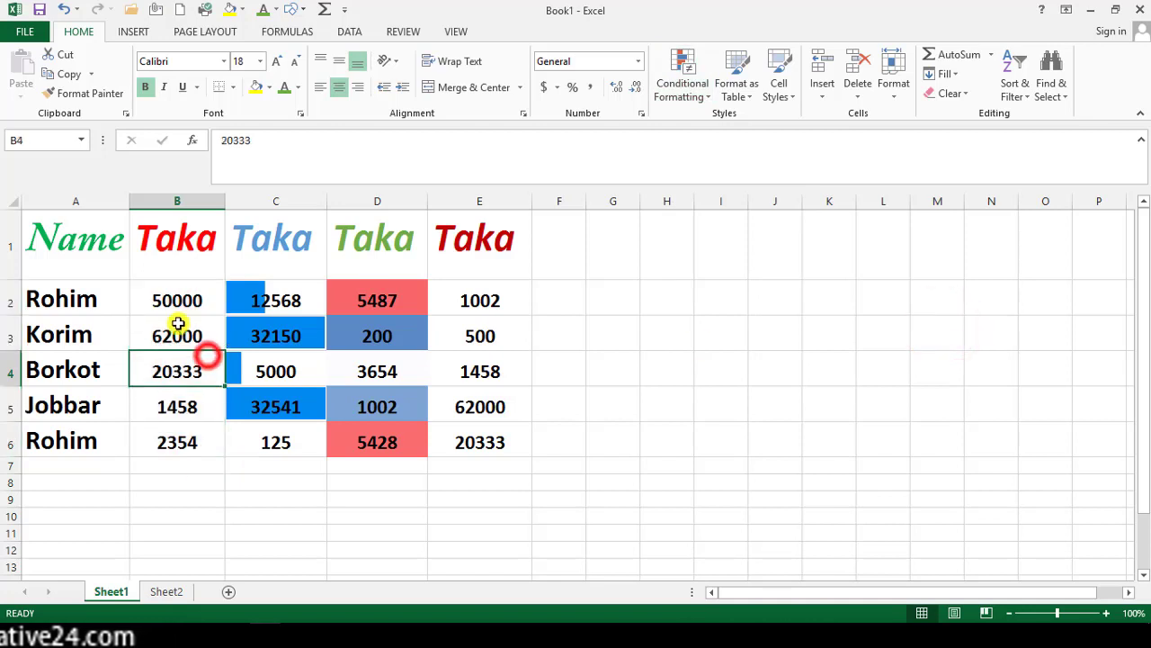
{"action": "left_click_drag", "start_coordinate": [142, 295], "coordinate": [151, 434]}
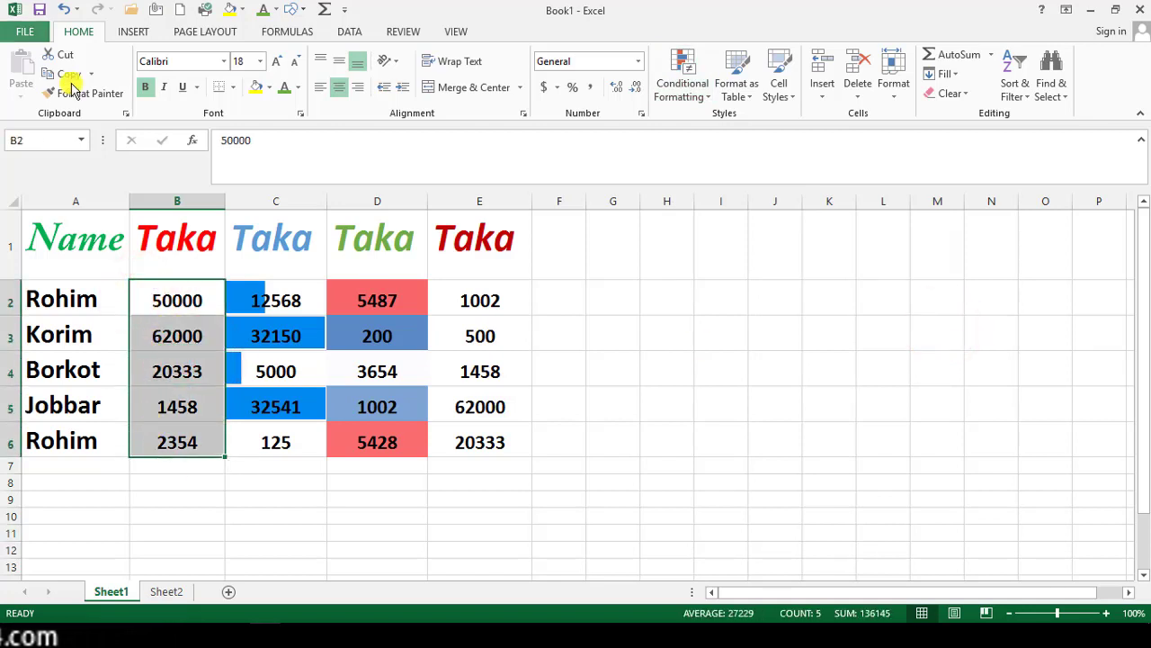
{"action": "left_click", "coordinate": [705, 99]}
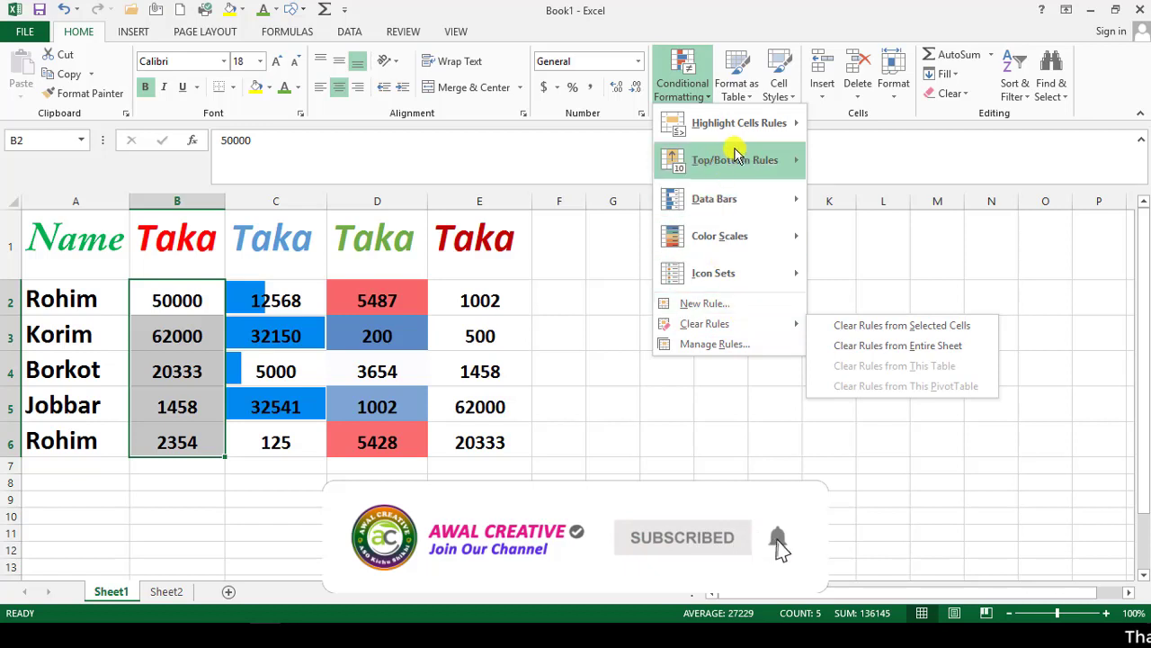
{"action": "left_click", "coordinate": [728, 349]}
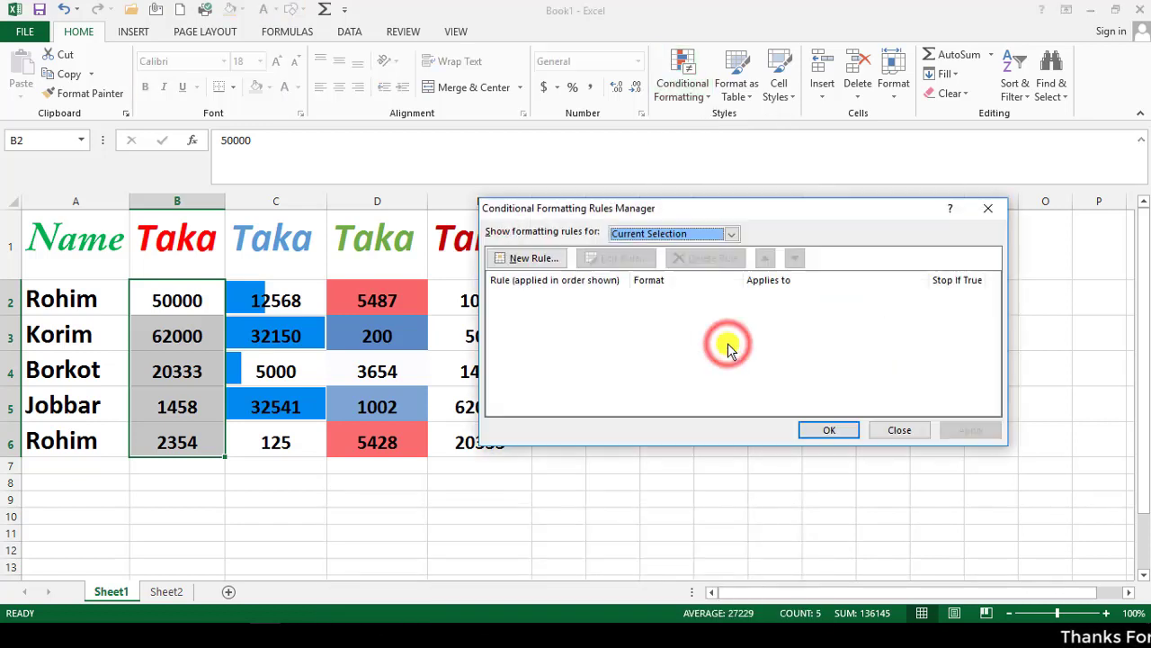
{"action": "left_click_drag", "start_coordinate": [661, 206], "coordinate": [745, 216]}
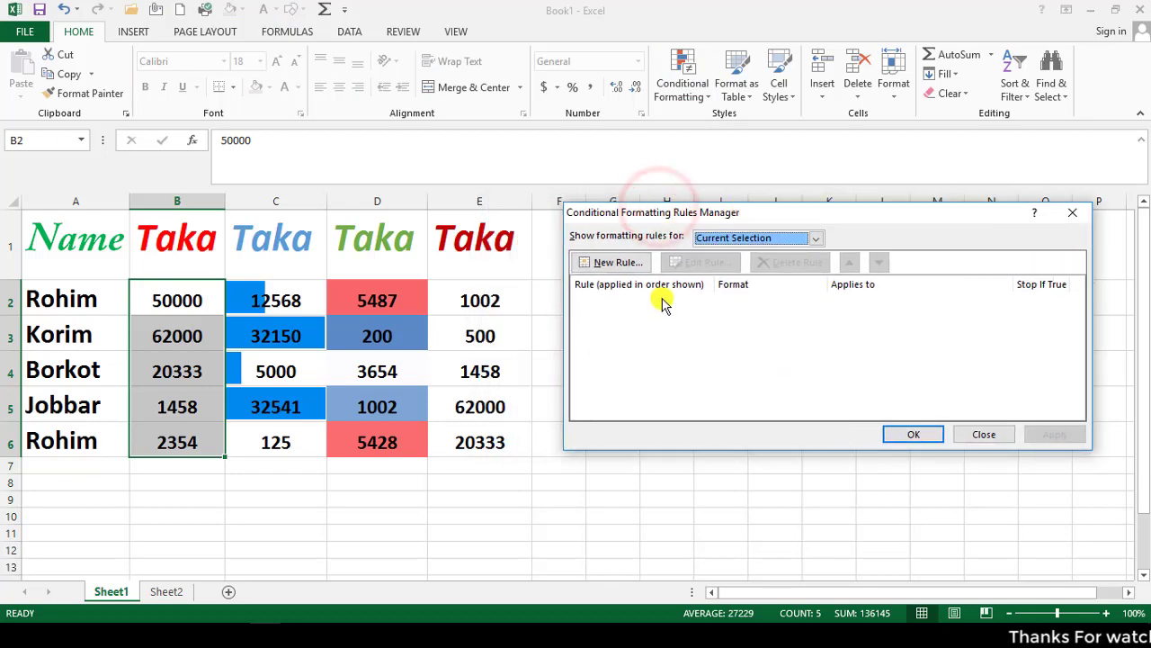
{"action": "left_click", "coordinate": [608, 263]}
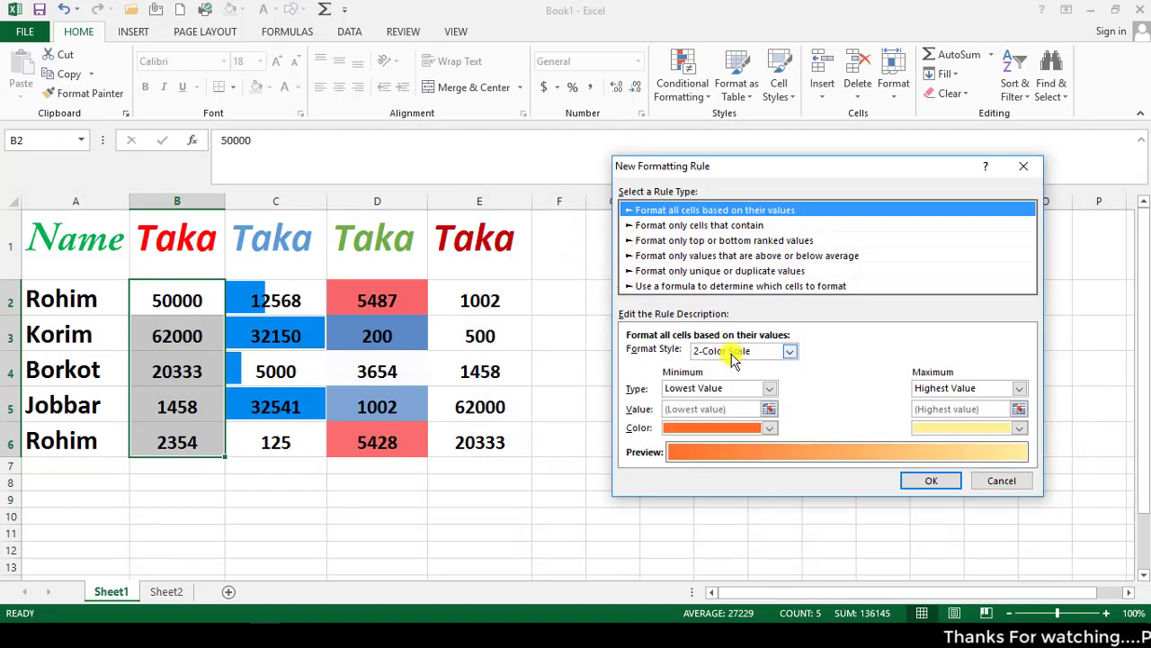
{"action": "left_click", "coordinate": [731, 430]}
{"action": "left_click", "coordinate": [717, 482]}
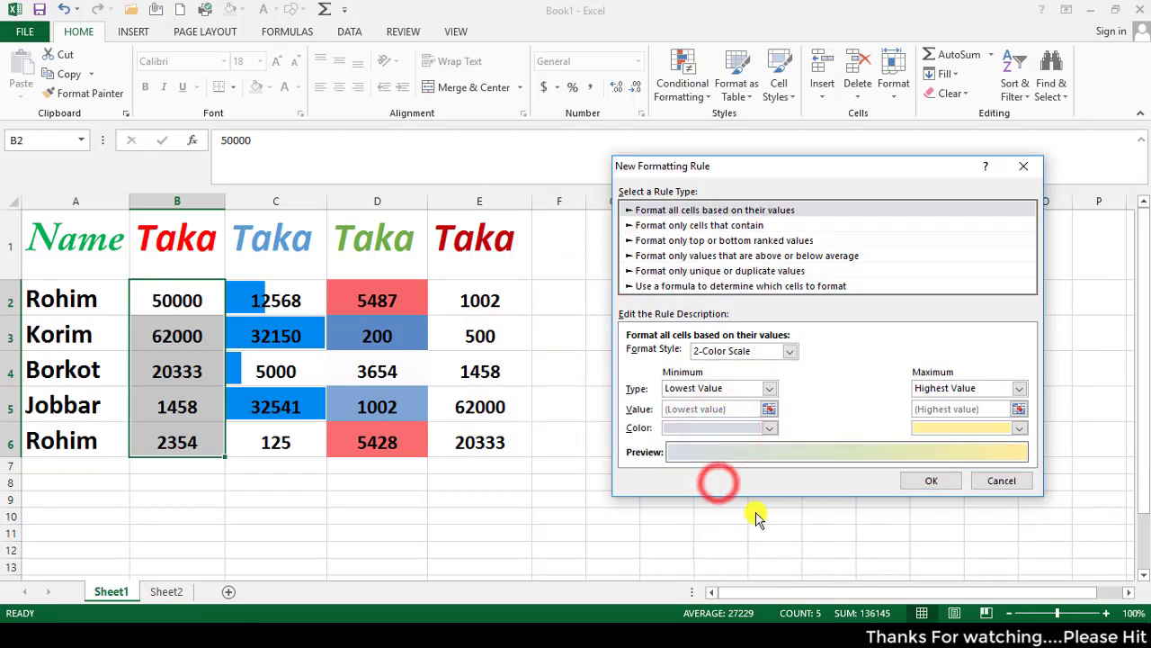
{"action": "left_click", "coordinate": [771, 426]}
{"action": "left_click", "coordinate": [753, 514]}
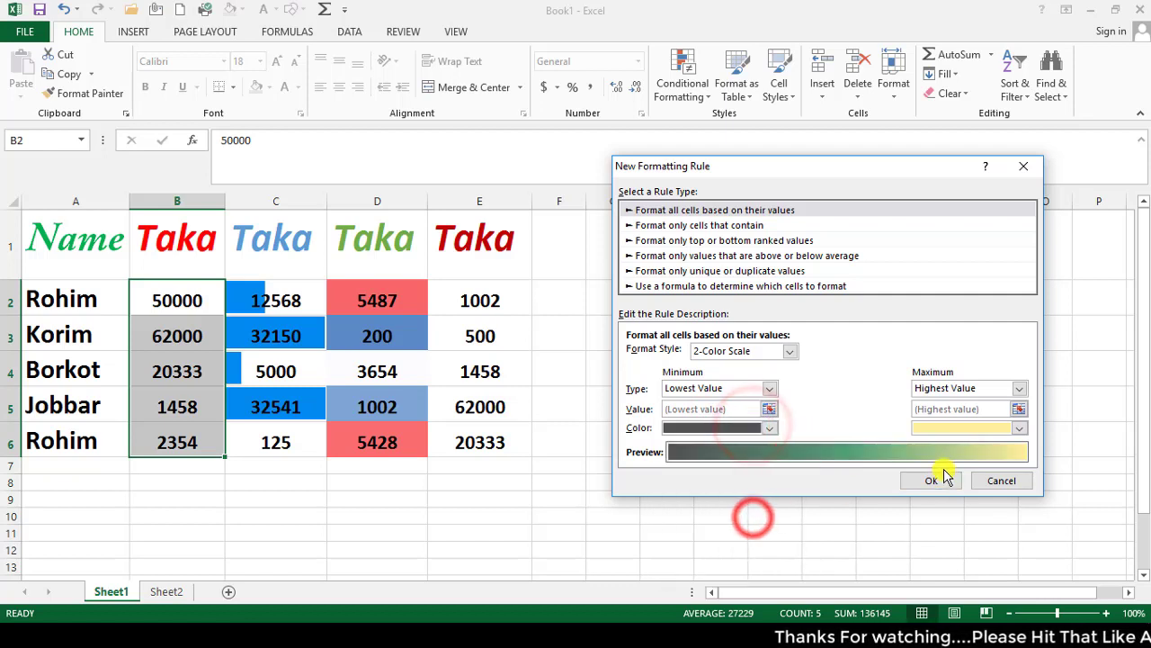
{"action": "left_click", "coordinate": [940, 389]}
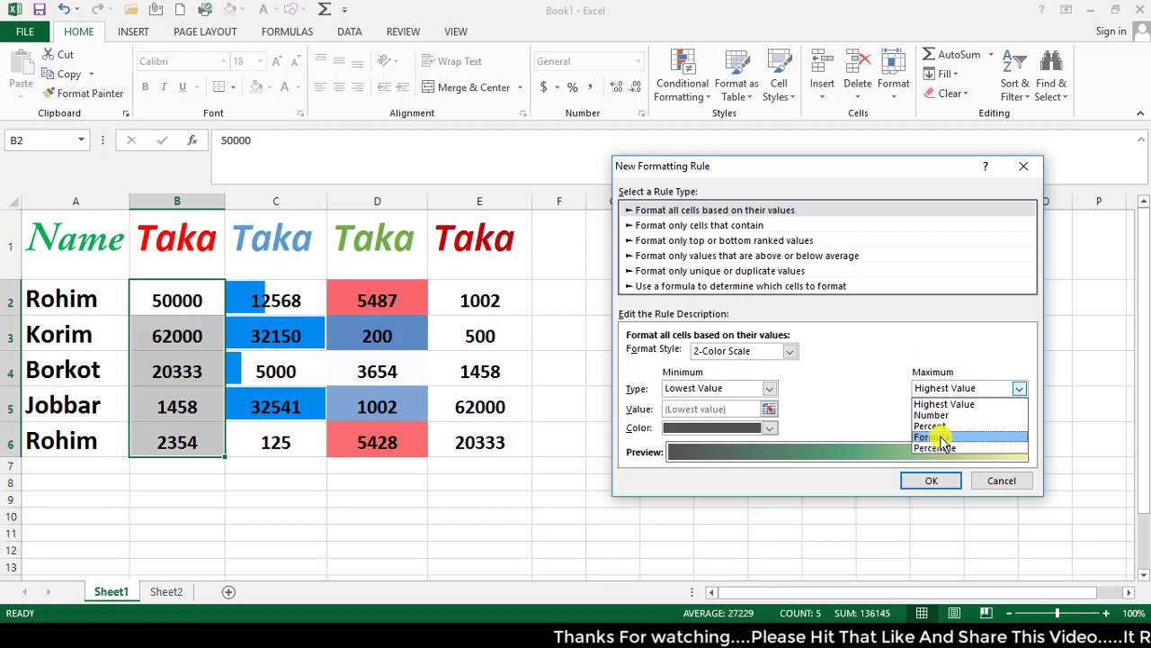
{"action": "left_click", "coordinate": [707, 240]}
{"action": "left_click", "coordinate": [706, 240]}
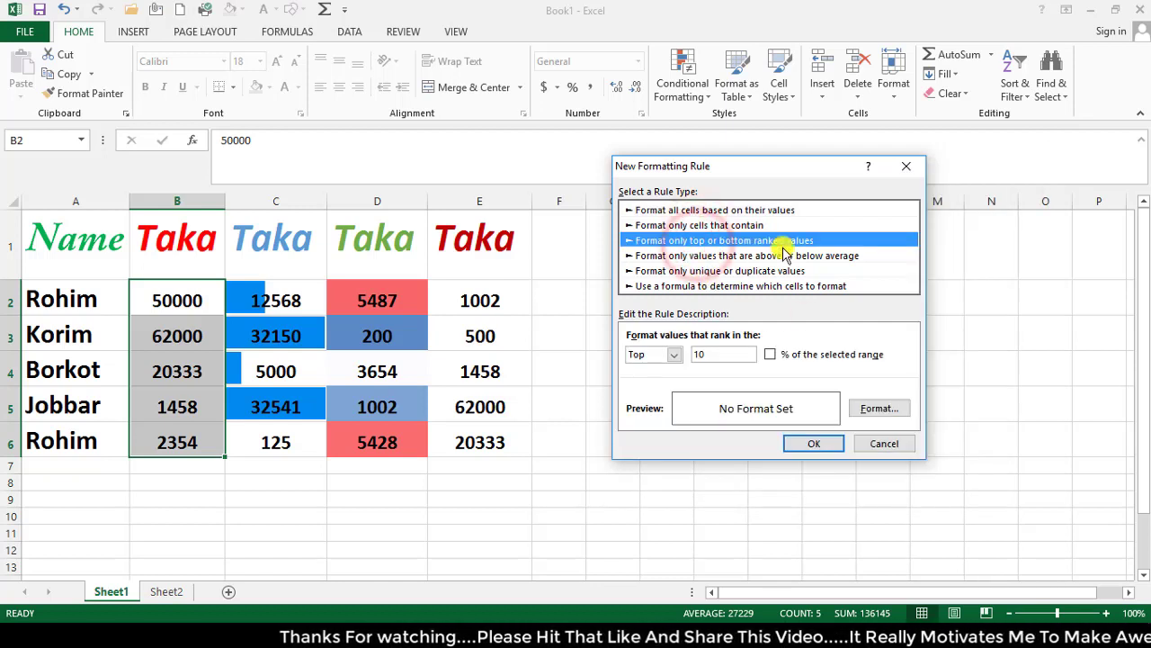
{"action": "left_click", "coordinate": [911, 169]}
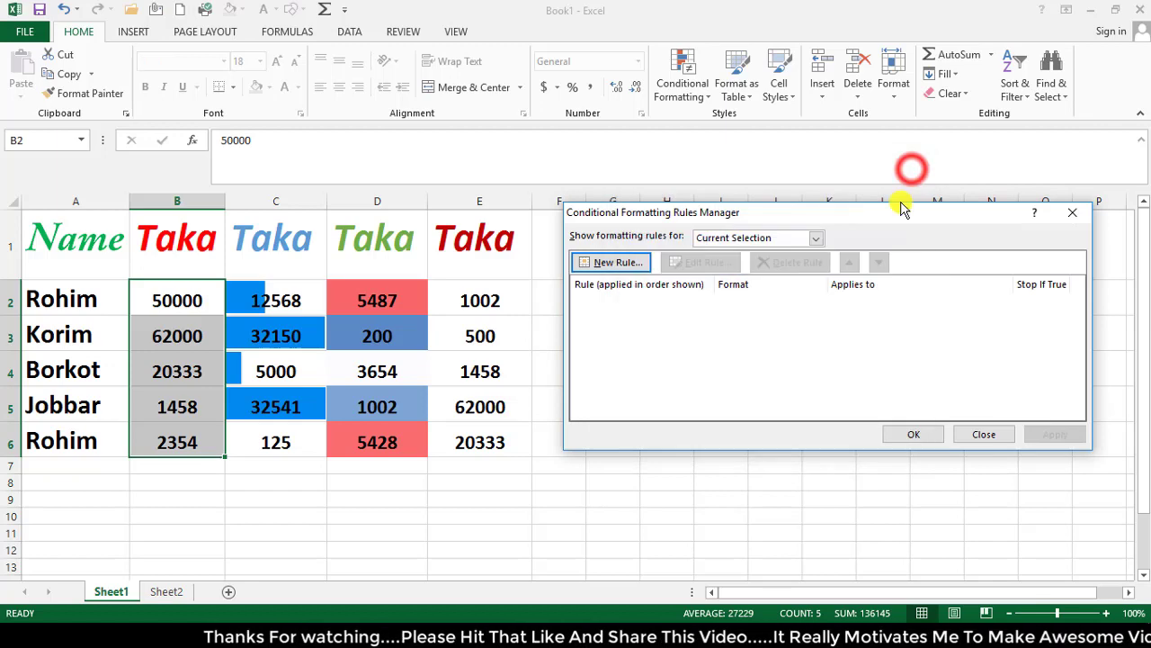
{"action": "left_click", "coordinate": [1075, 218]}
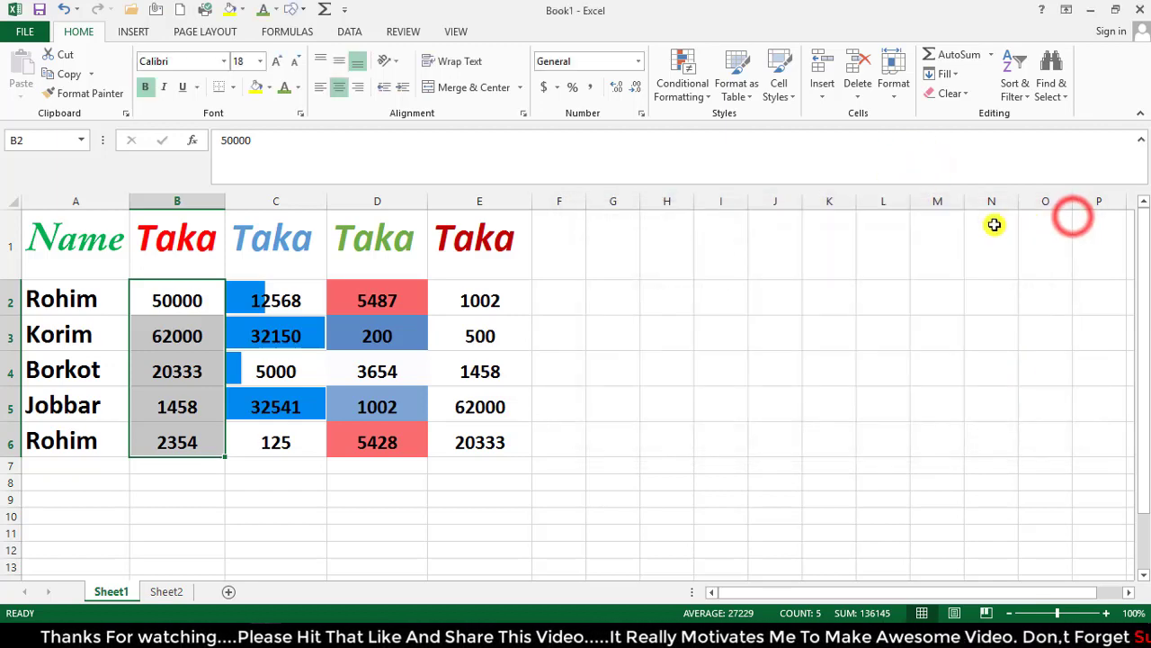
{"action": "left_click", "coordinate": [708, 92]}
{"action": "left_click", "coordinate": [689, 382]}
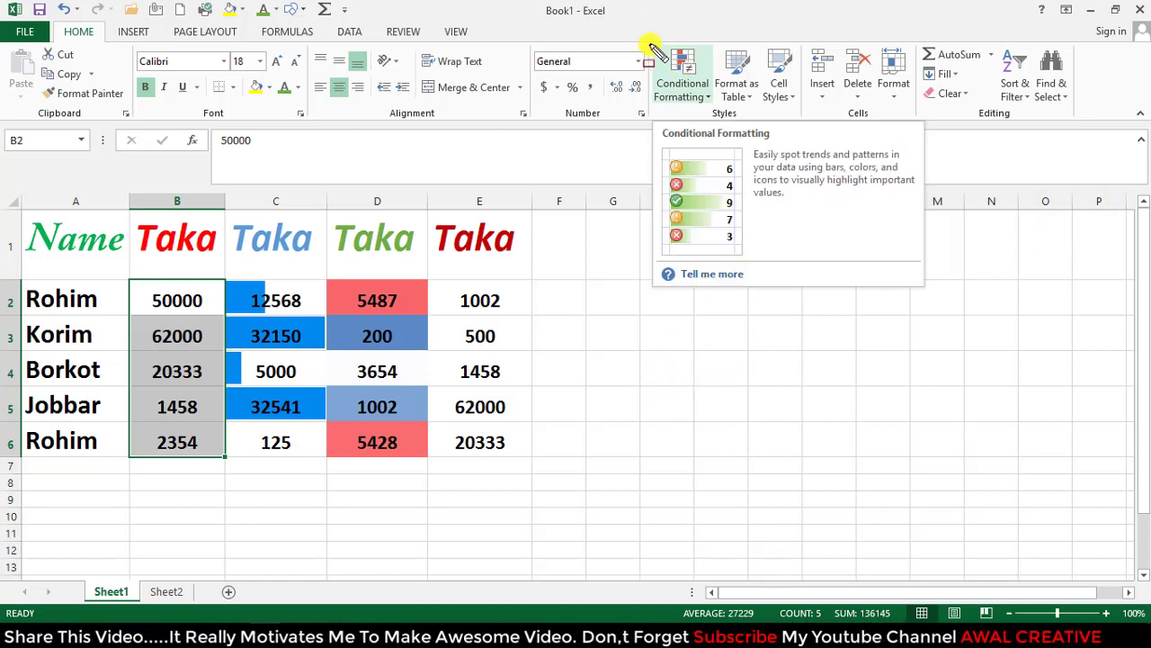
{"action": "left_click", "coordinate": [752, 101]}
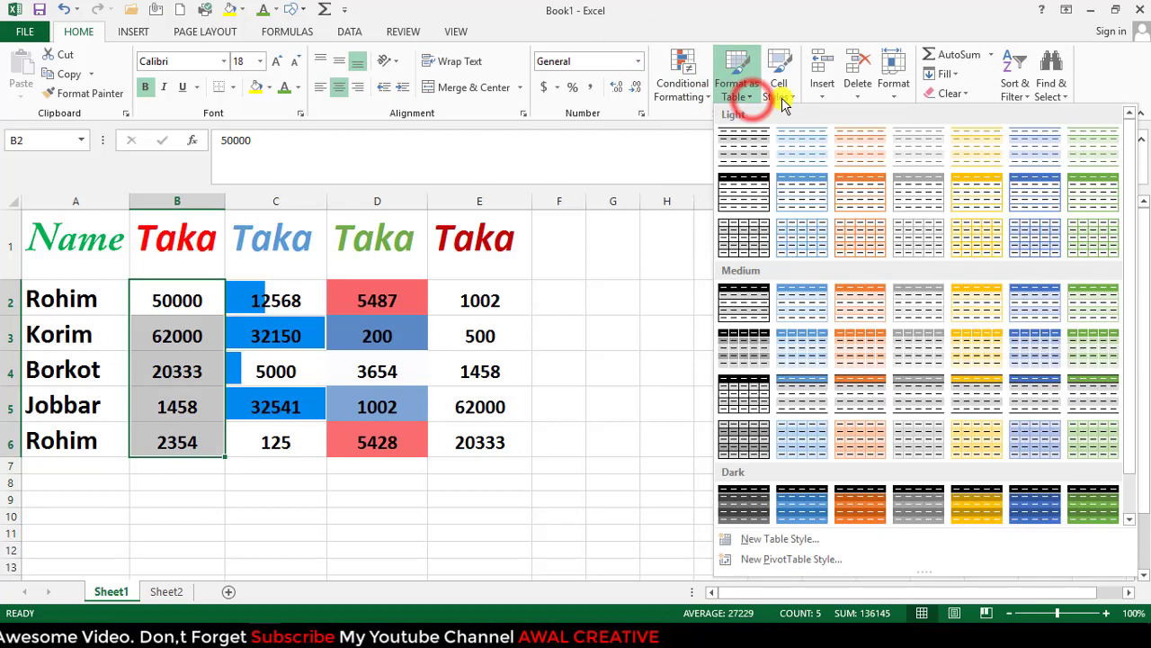
{"action": "left_click", "coordinate": [796, 101]}
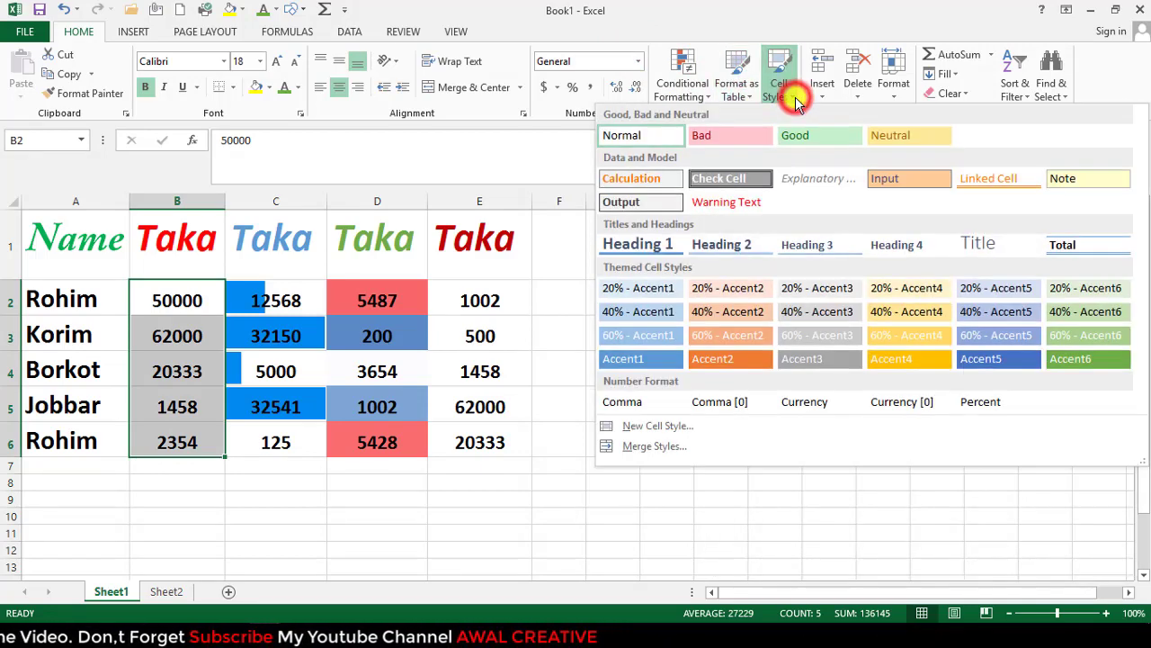
{"action": "left_click", "coordinate": [581, 159]}
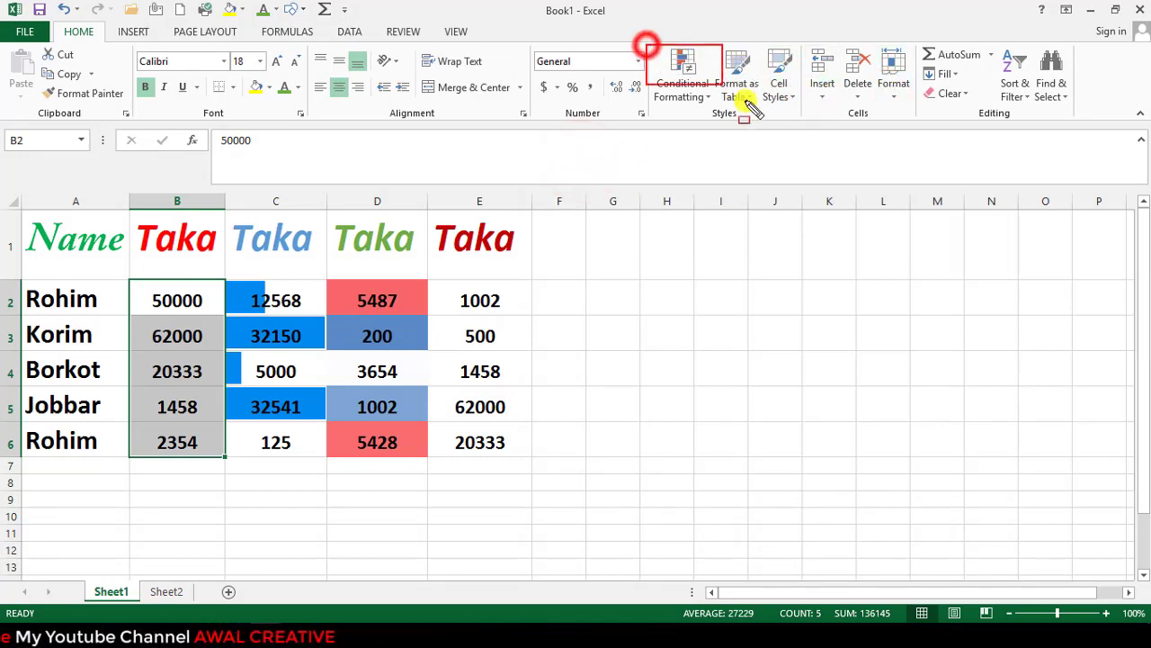
{"action": "left_click_drag", "start_coordinate": [751, 106], "coordinate": [1086, 131]}
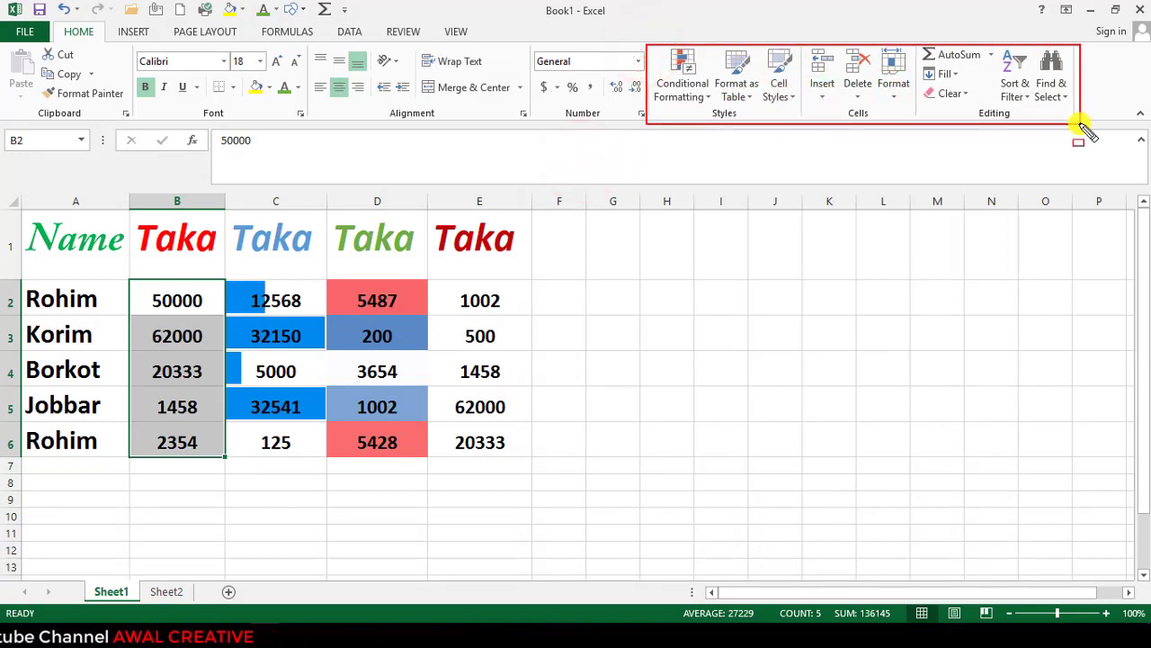